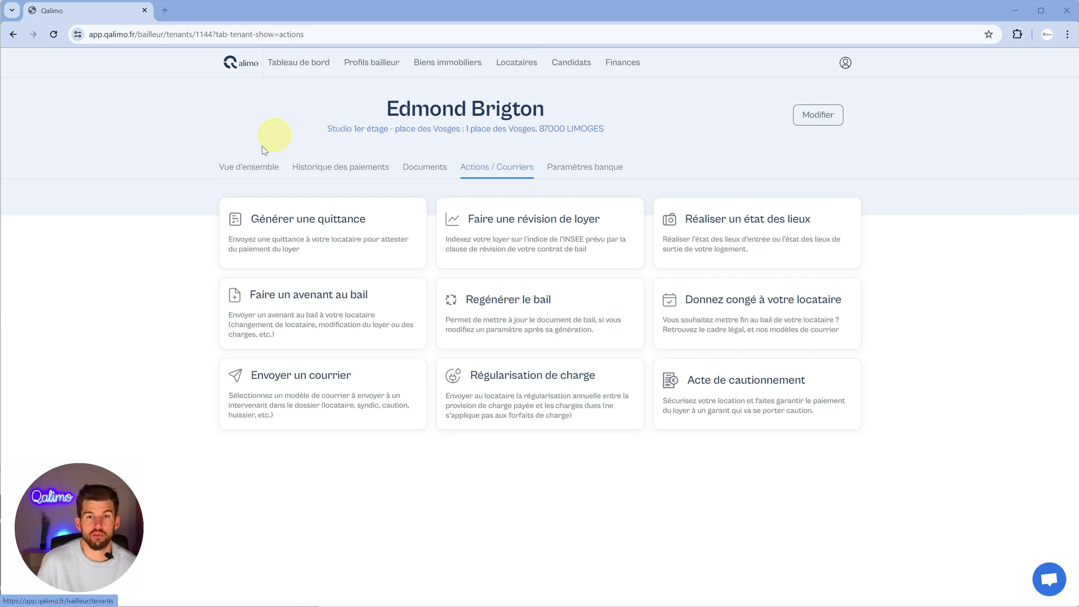
Review the tenant's overview page and the actions and letters available for that tenant
click(250, 174)
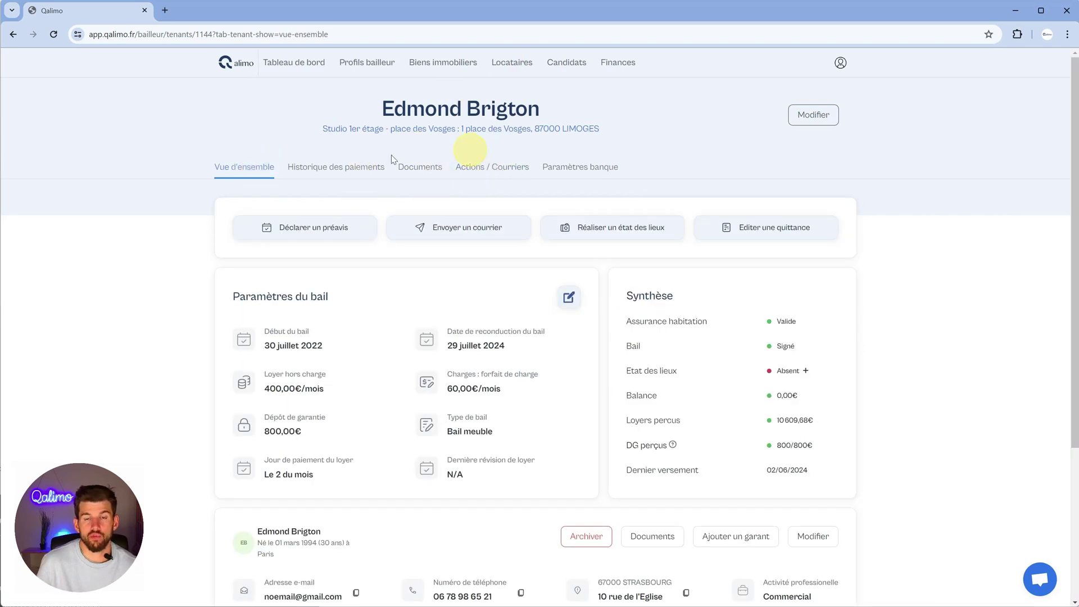
click(500, 178)
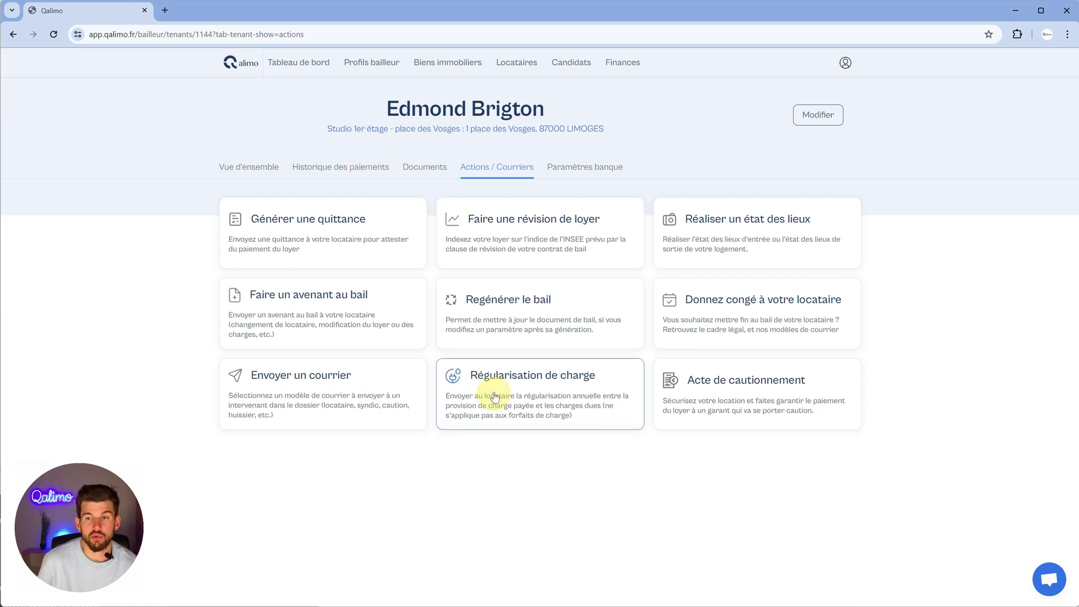
click(241, 171)
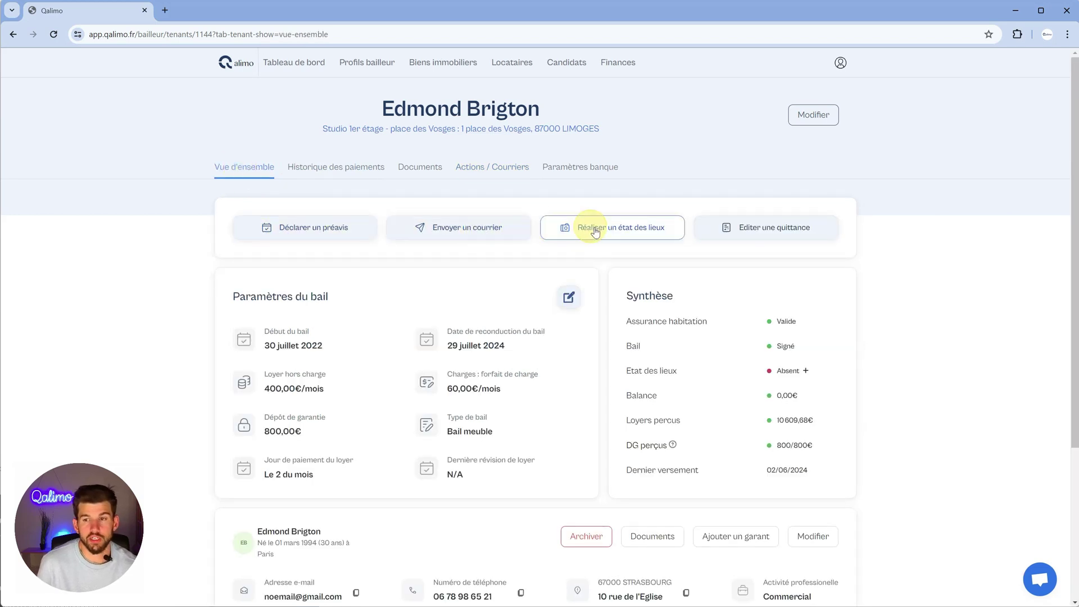
click(481, 230)
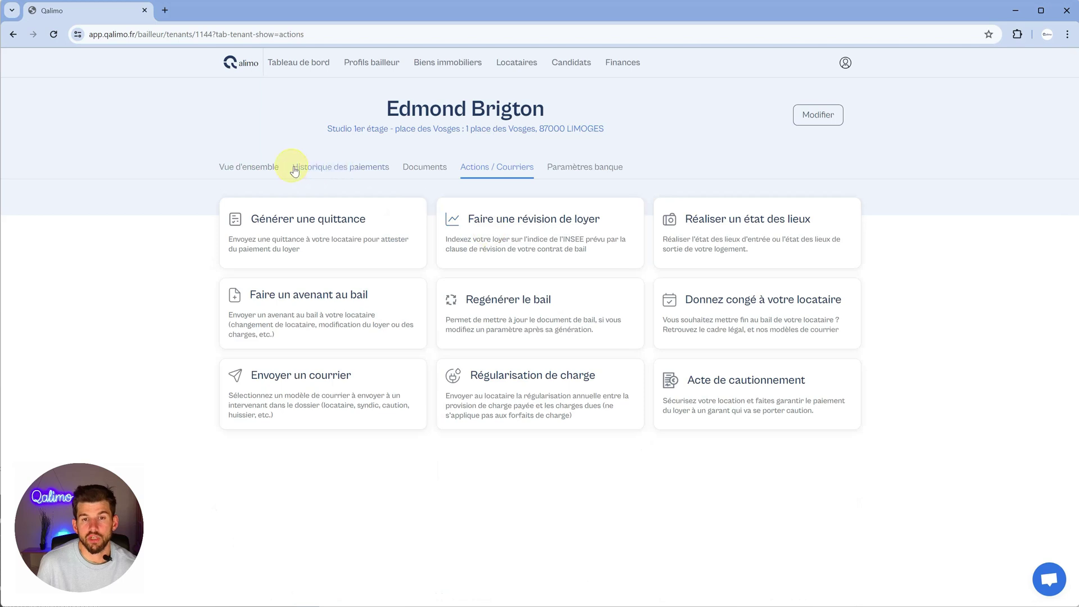
Check the dashboard shortcuts for sending a letter and generating a rent receipt, including the list of selectable tenants
click(304, 73)
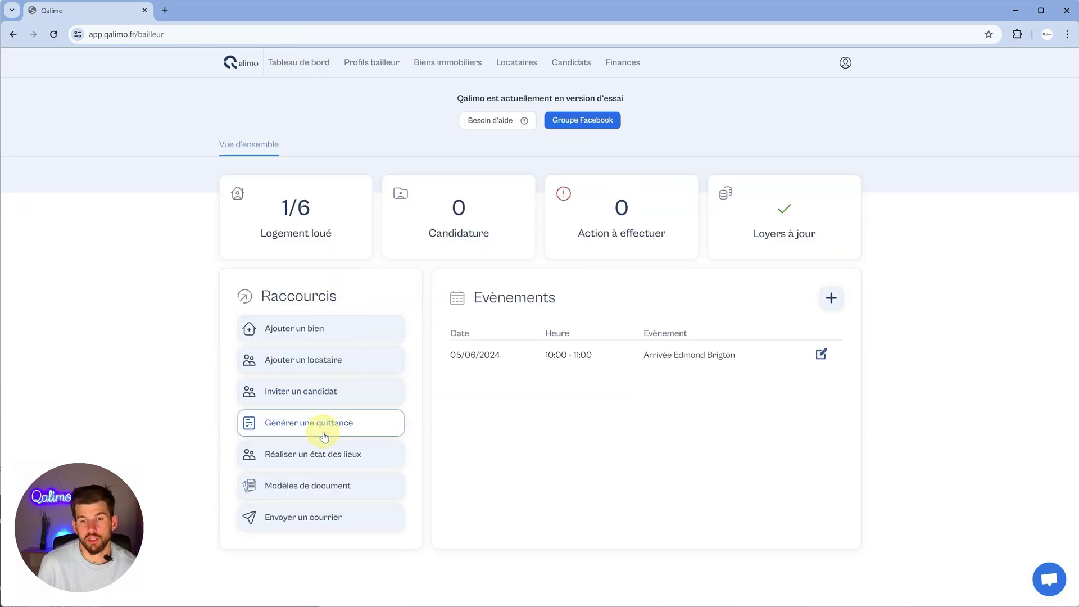
click(313, 518)
click(707, 218)
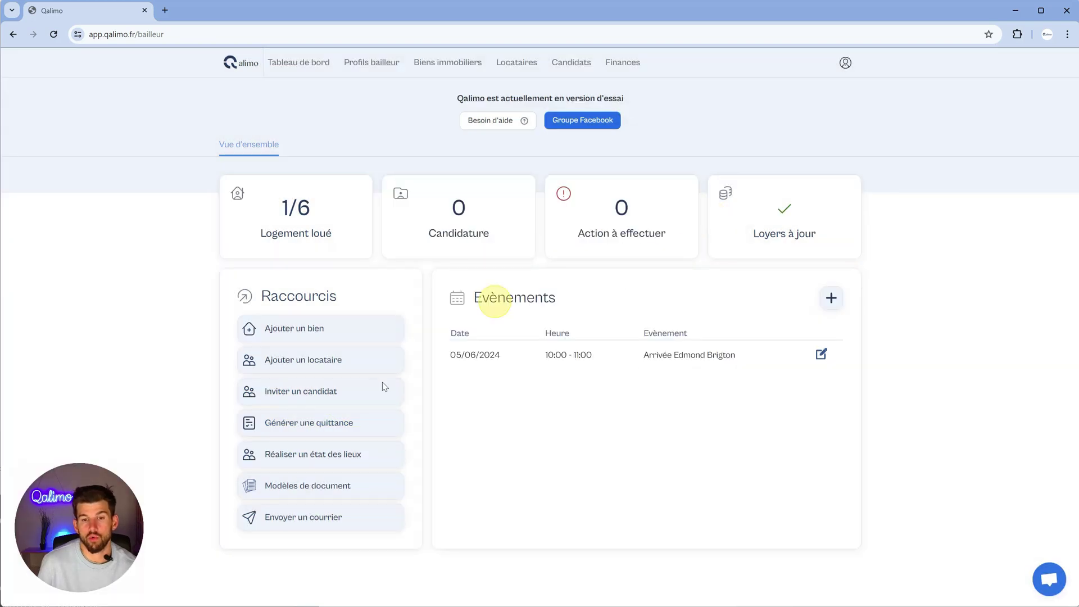
click(336, 425)
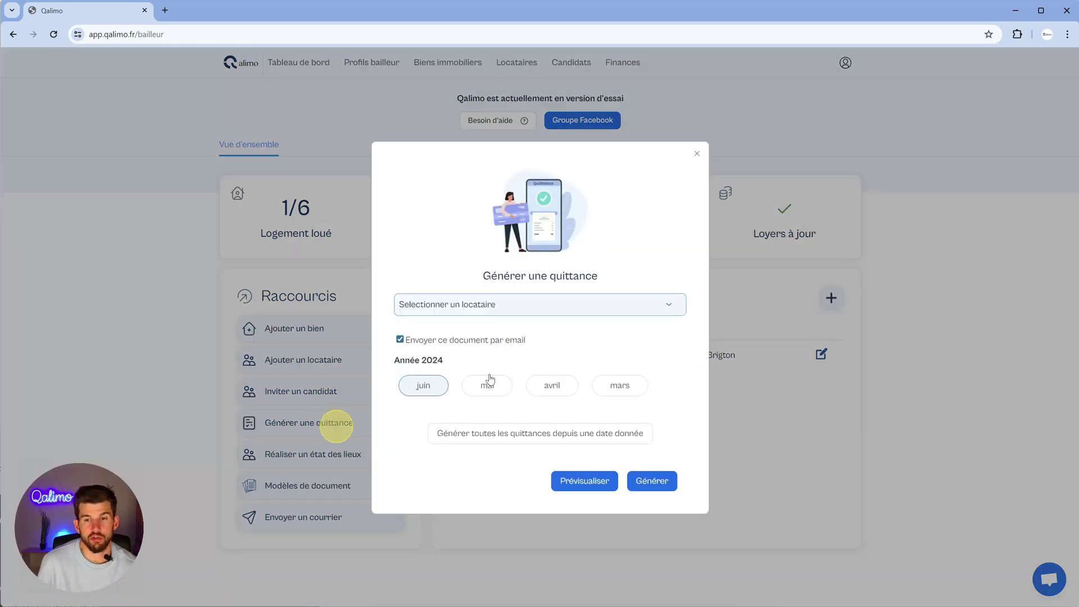
click(502, 305)
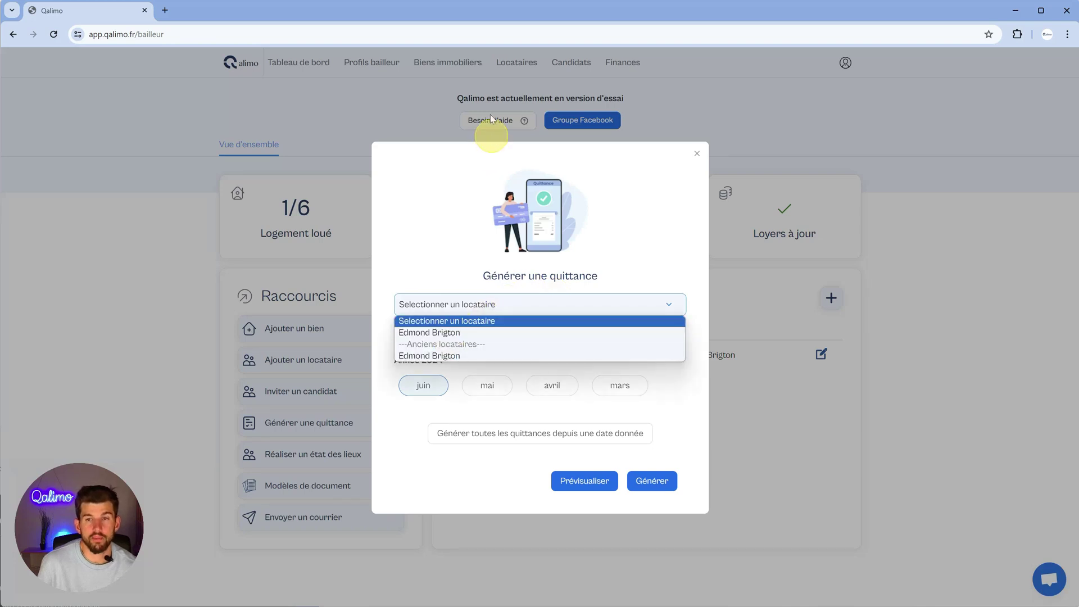
Leave the receipt dialog and open the active tenant's actions and letters from the tenant list
click(517, 62)
click(517, 61)
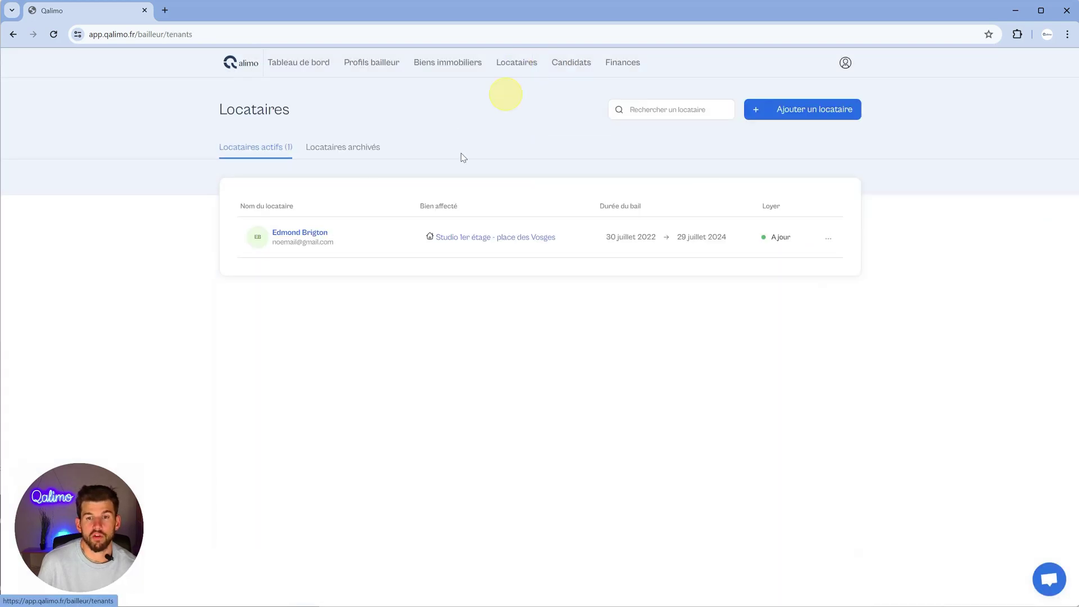
click(306, 232)
click(492, 167)
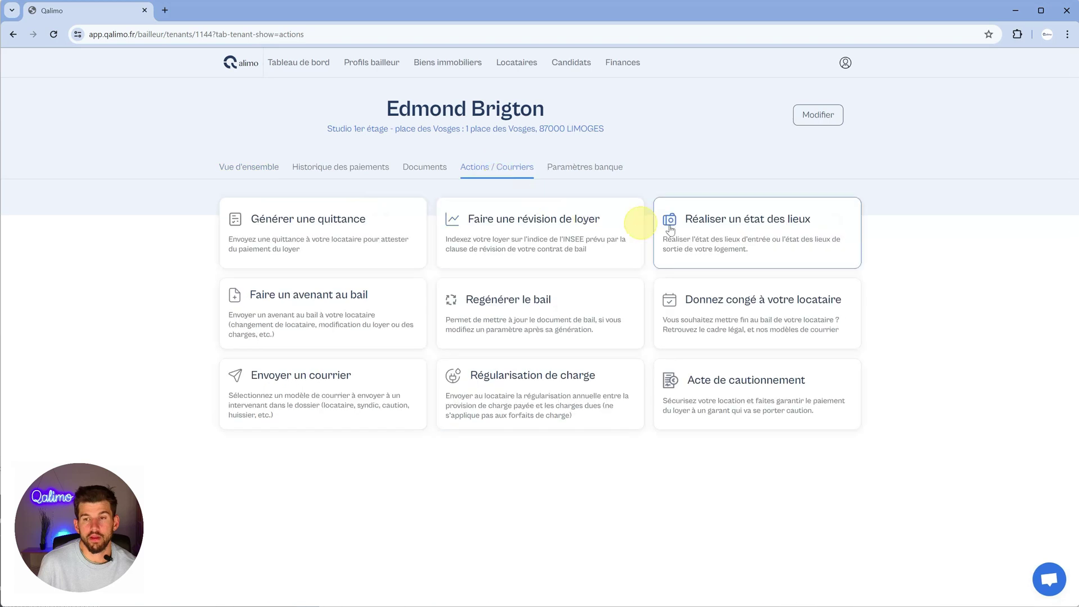
Start generating rent receipts for the tenant, adding May and April 2024 to the preselected June
click(325, 239)
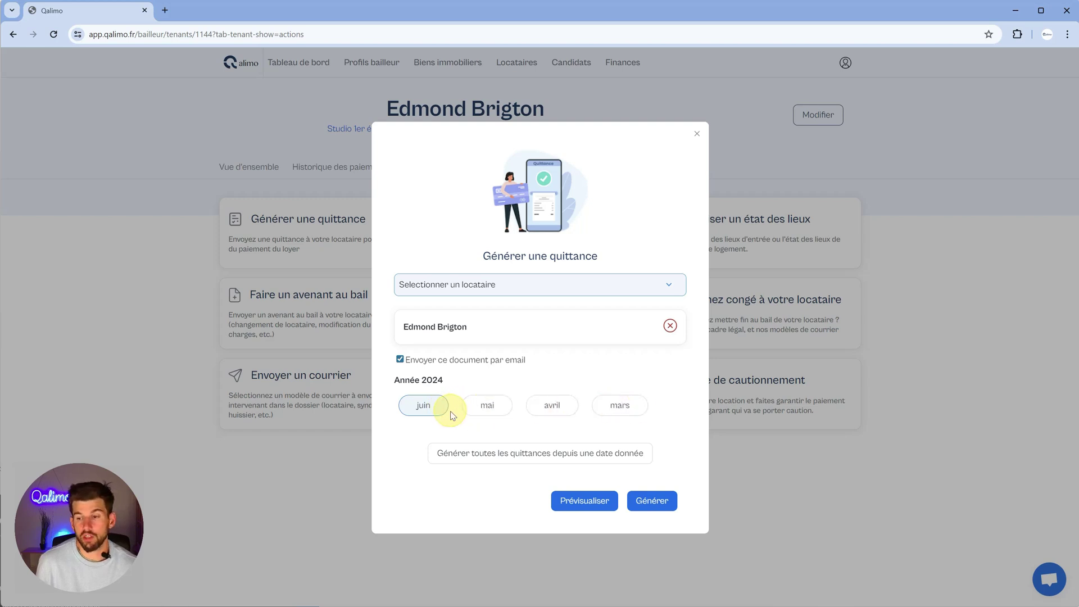
click(486, 405)
click(551, 405)
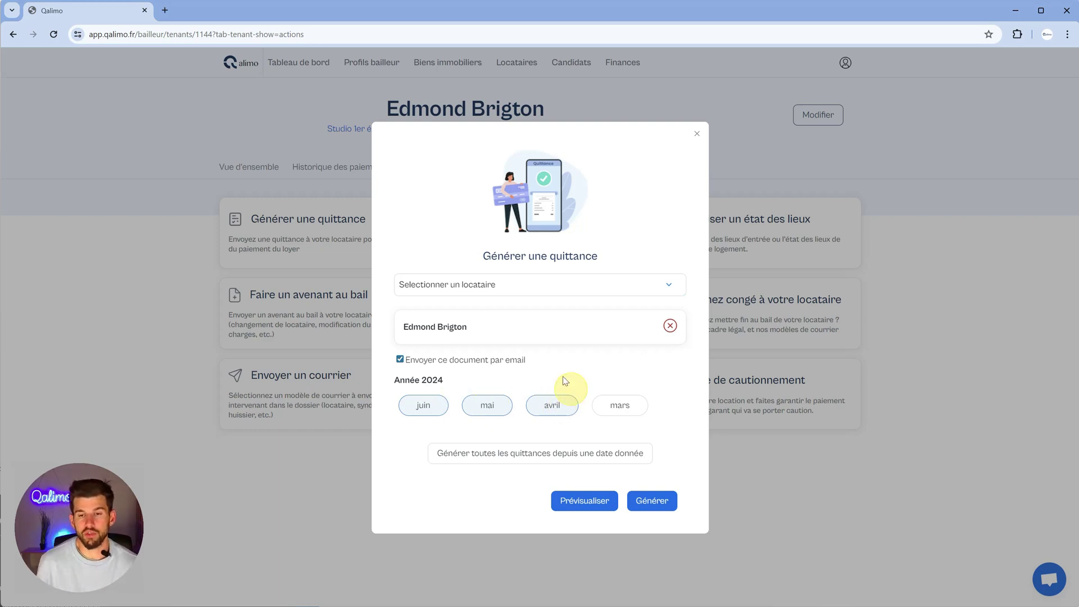
Preview the selected rent receipts and examine each one's period, landlord and tenant details, rental address and payment breakdown
click(582, 500)
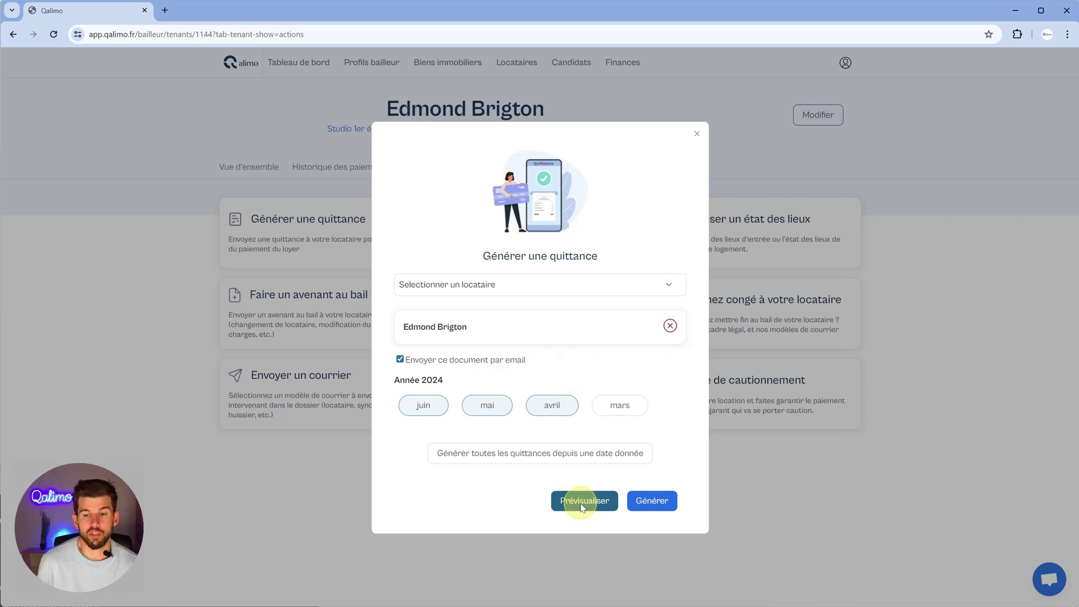
scroll(553, 398, down, 6)
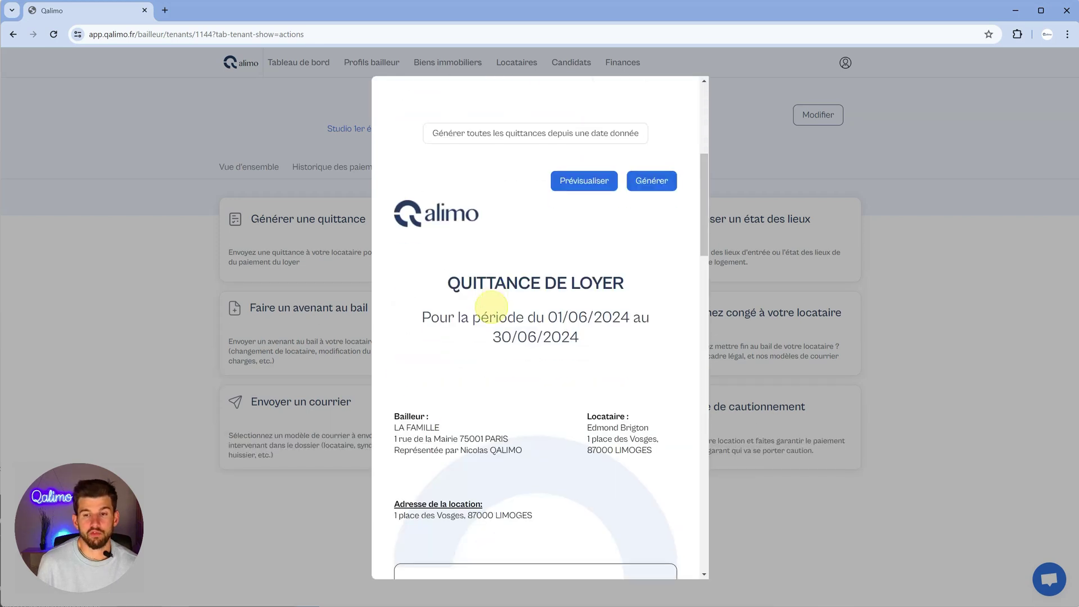
scroll(495, 331, down, 4)
scroll(506, 348, up, 3)
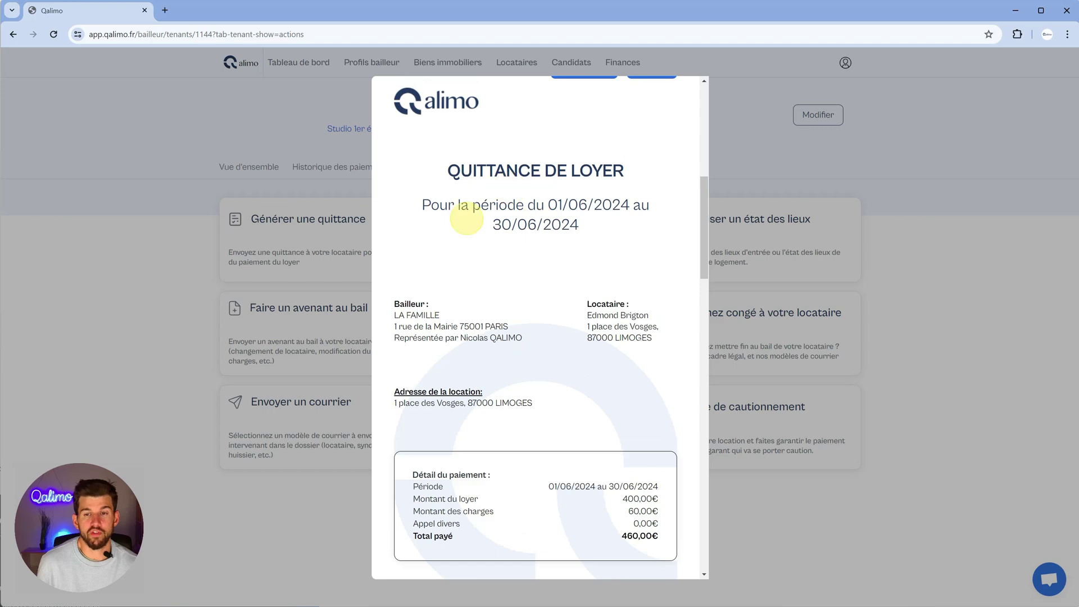
scroll(590, 416, down, 1)
scroll(585, 415, down, 5)
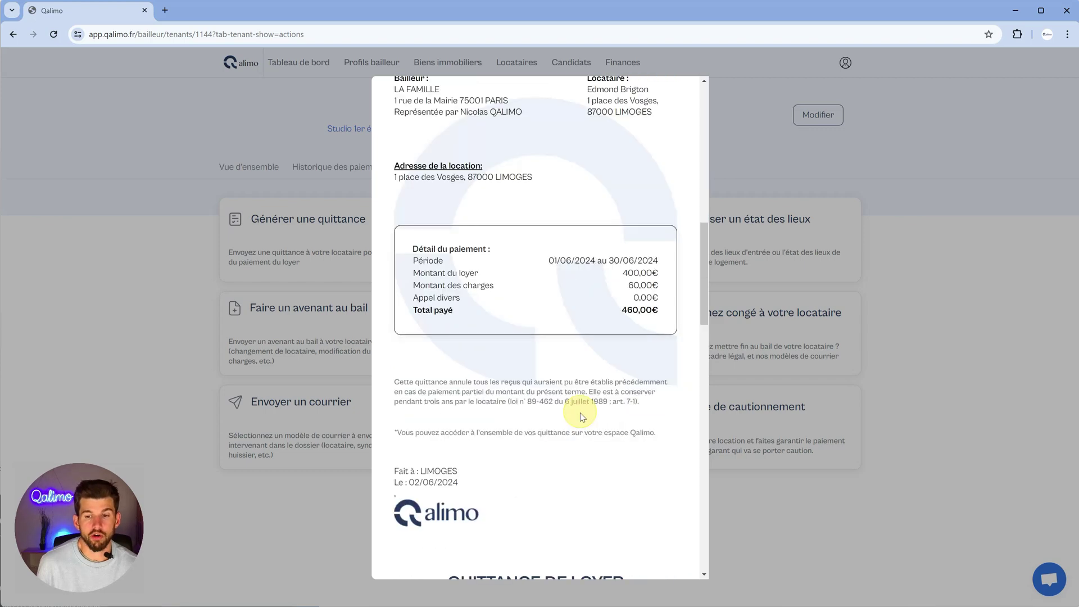
scroll(580, 414, down, 15)
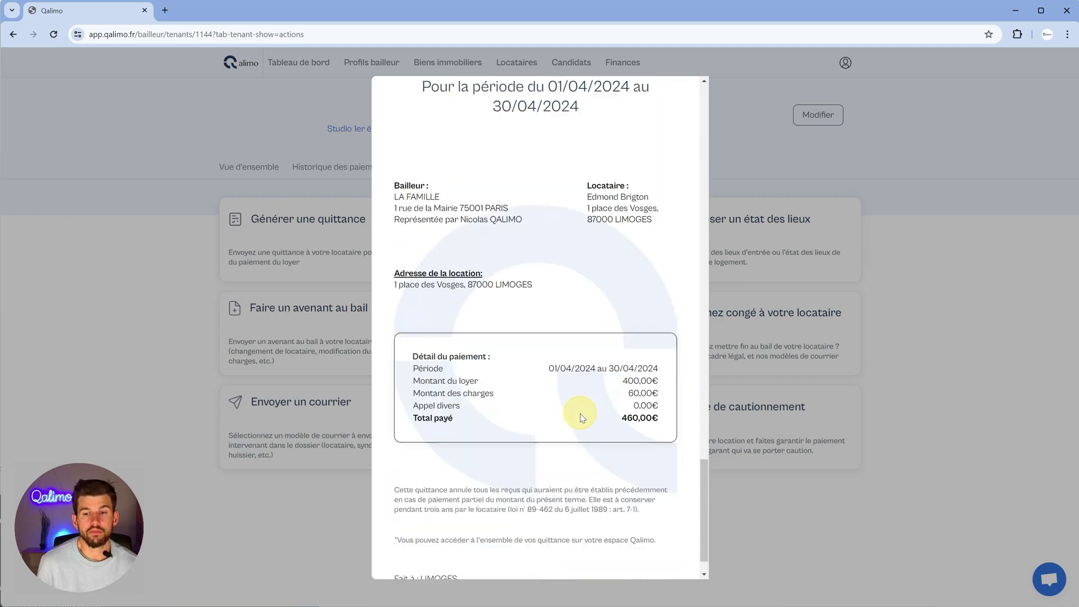
scroll(581, 417, up, 15)
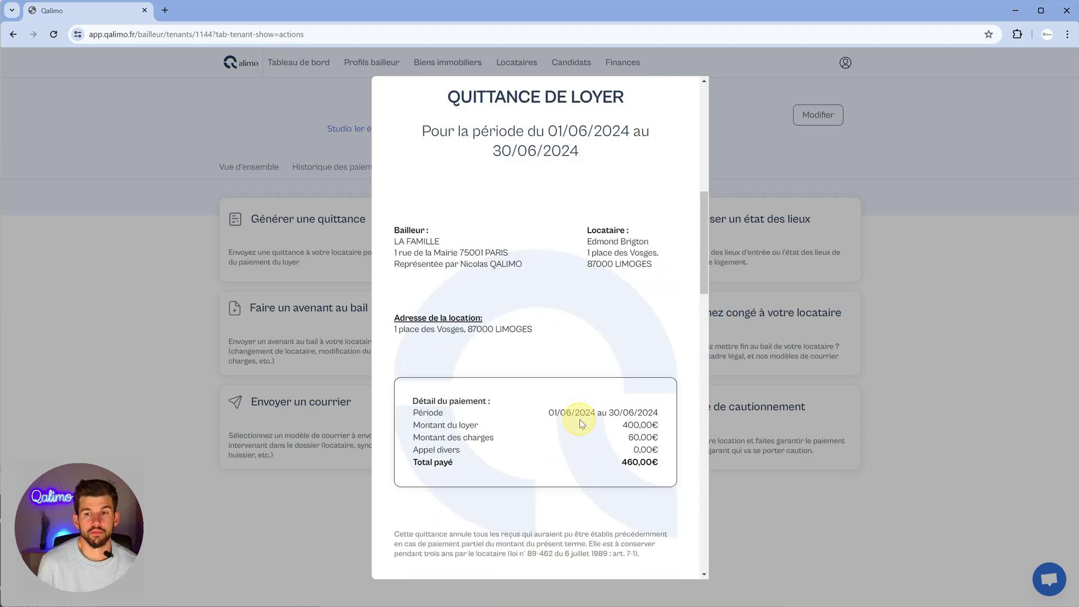
scroll(581, 423, up, 3)
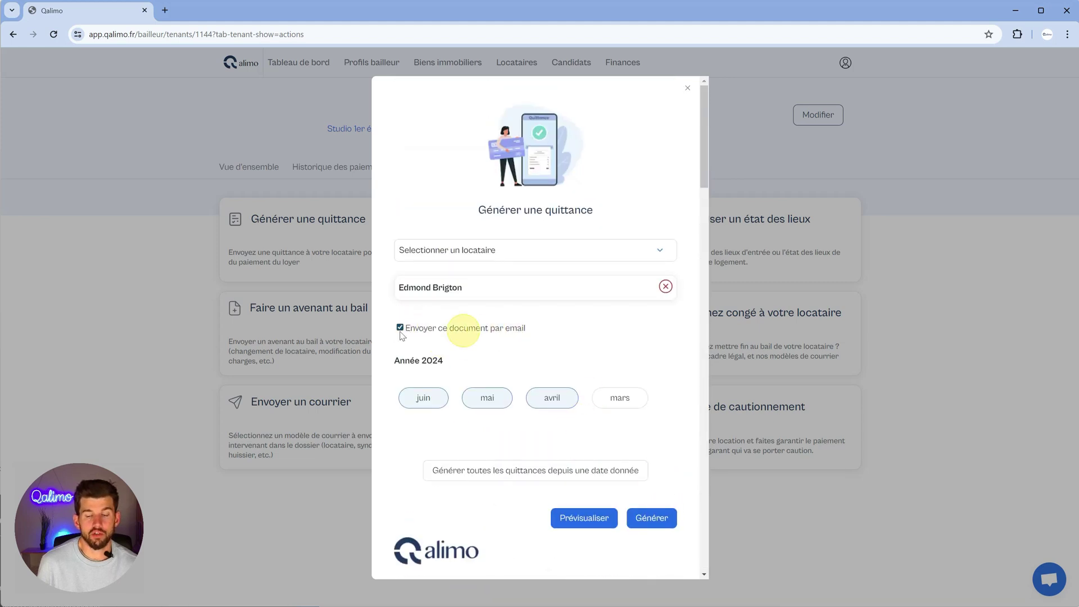
Generate the June, May and April 2024 rent receipts with email sending enabled, and close the receipt dialog
click(652, 520)
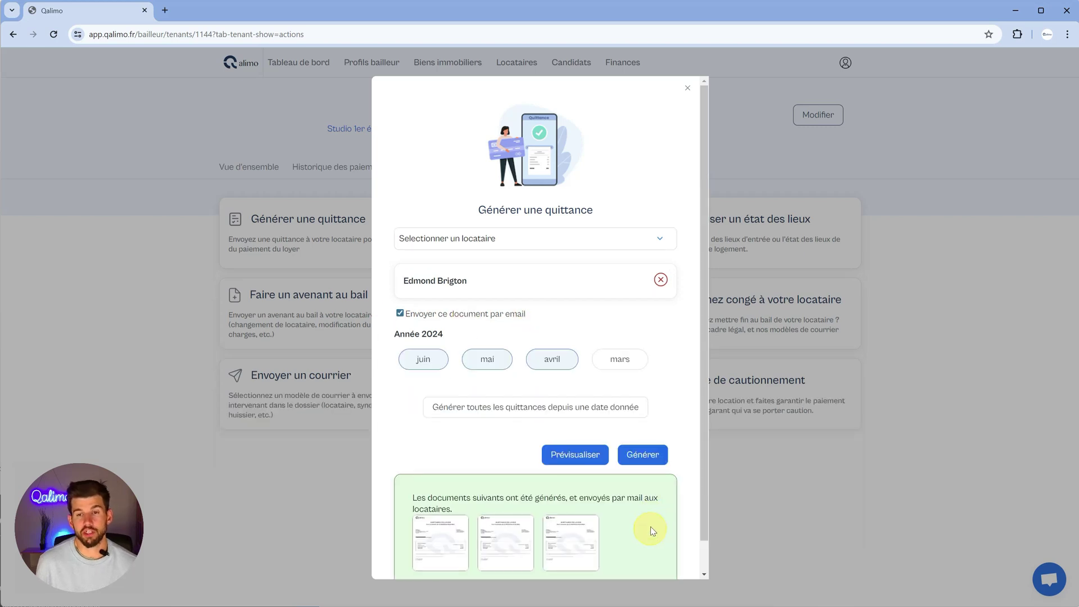
scroll(574, 491, down, 1)
scroll(675, 164, up, 2)
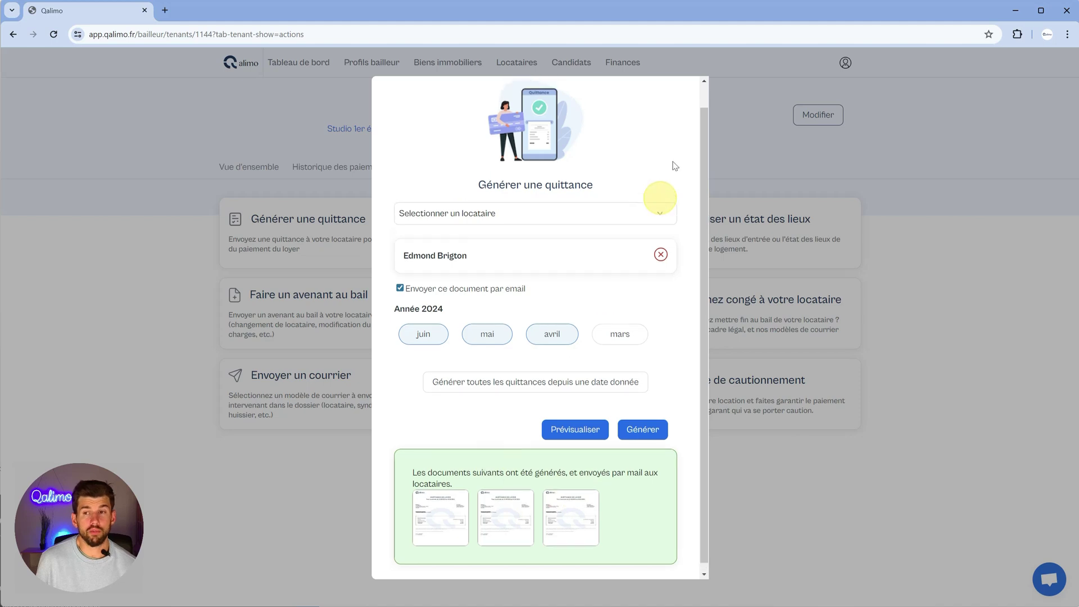
click(688, 97)
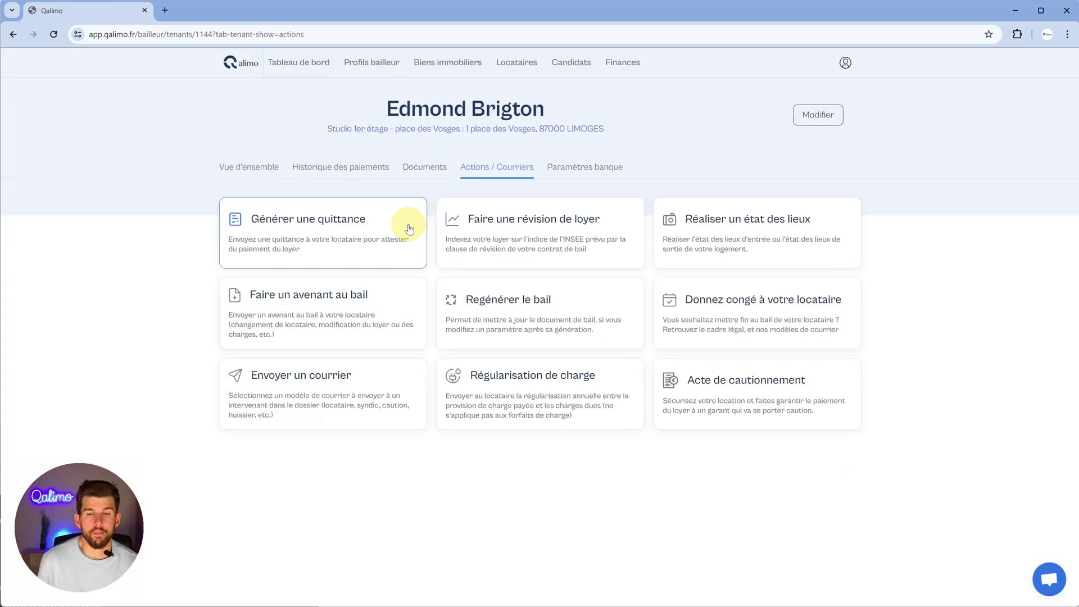
Delete the rent payments dated 02/06/2024 and 02/05/2024 from the tenant's payment history
click(341, 172)
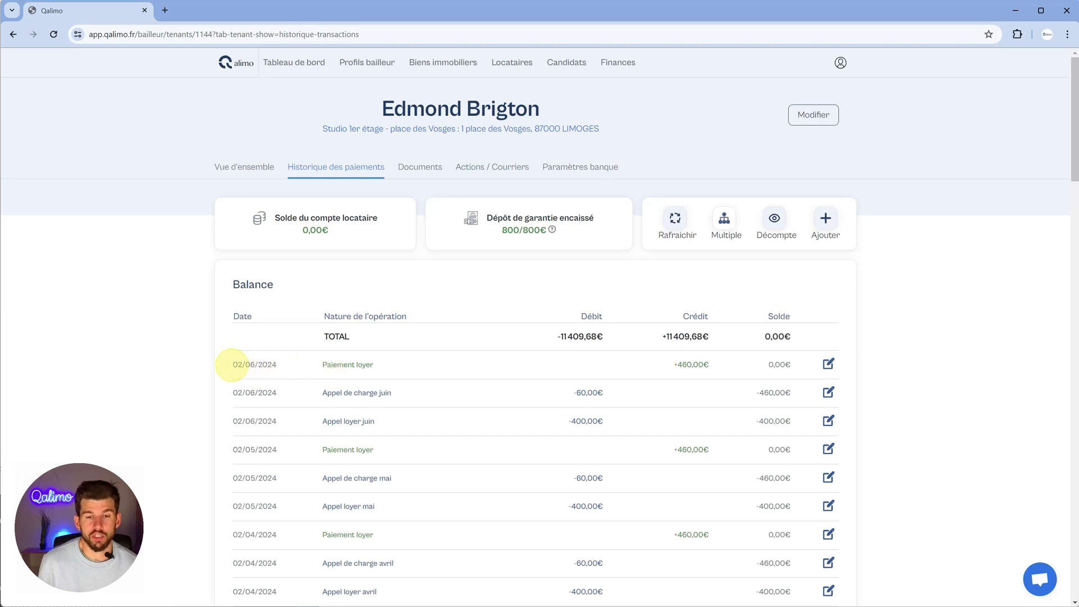
click(827, 363)
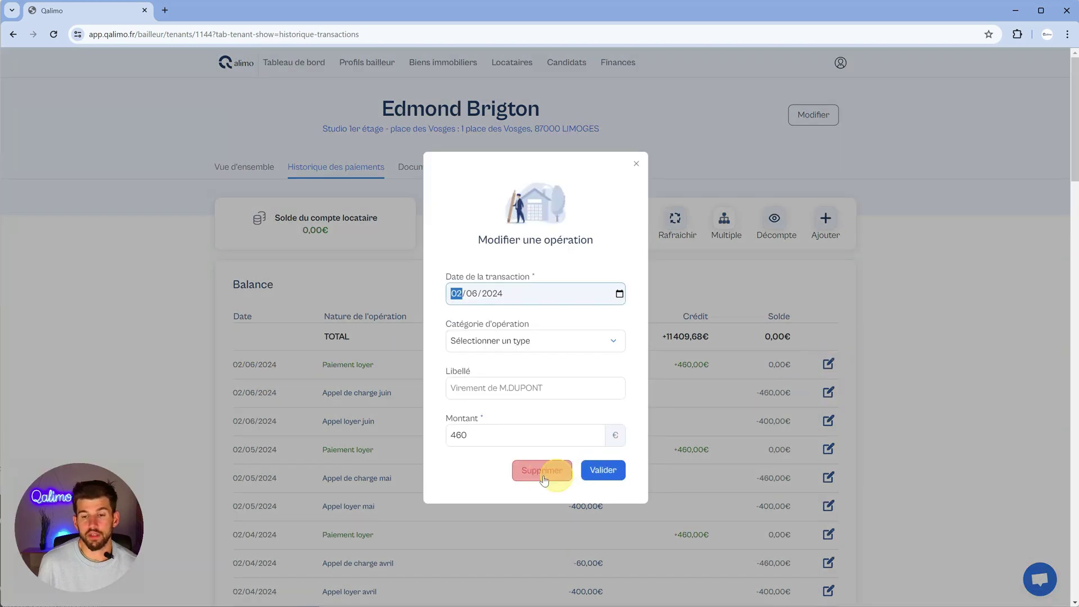
click(543, 472)
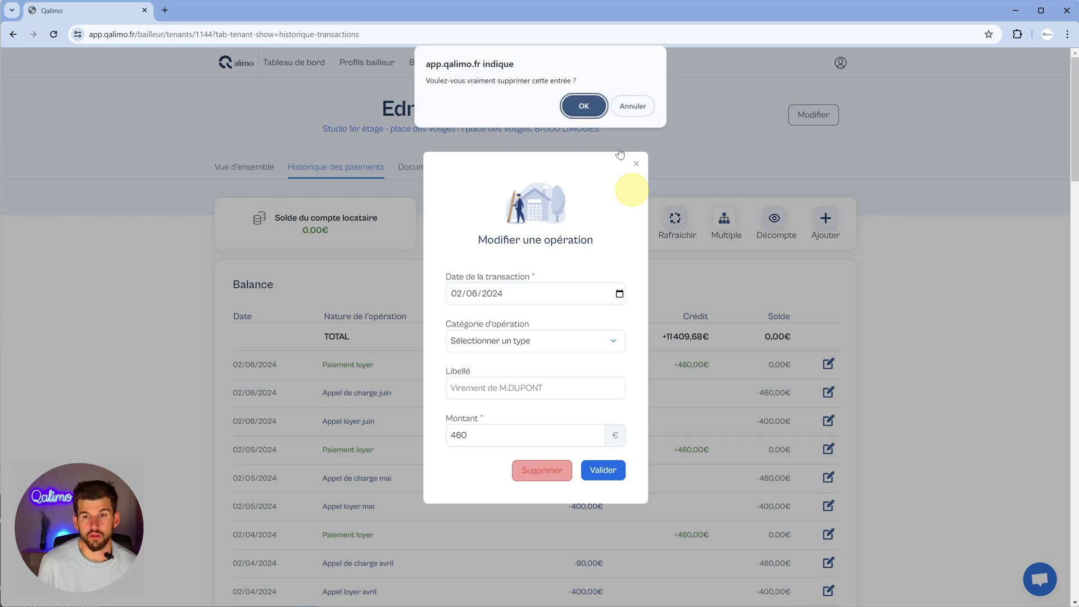
click(583, 100)
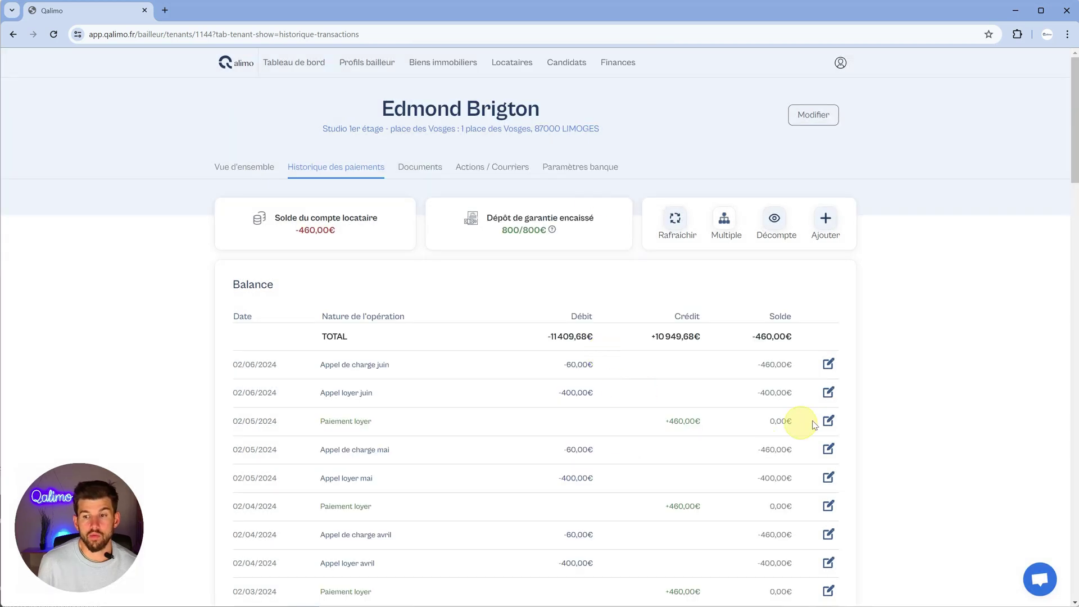
click(828, 420)
click(541, 475)
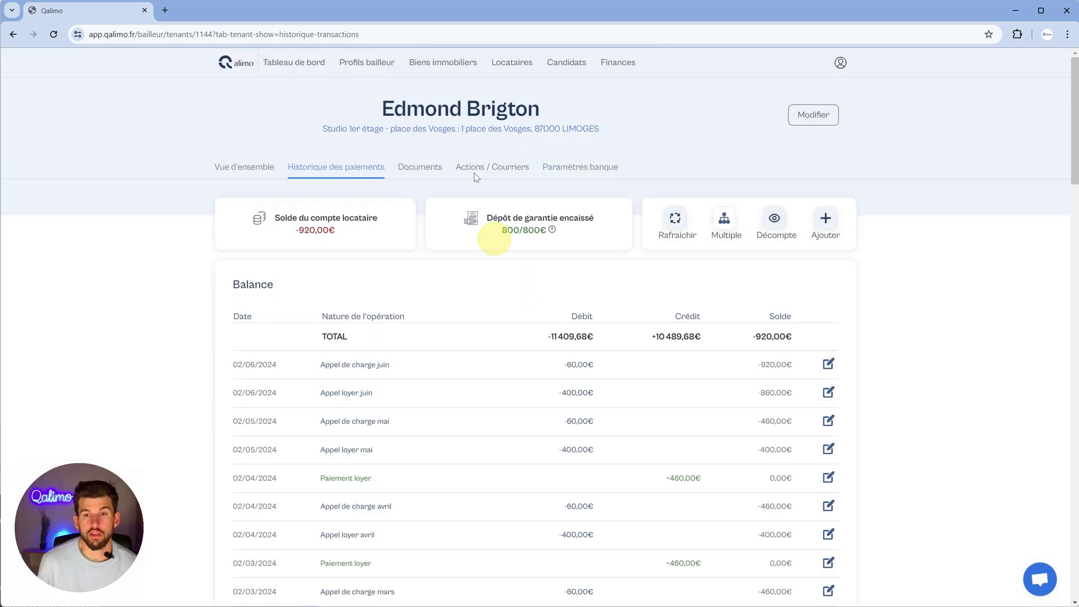
Examine the receipt options for unpaid months, deselecting June and selecting March and May 2024 with Reçu for May, and close without generating
click(424, 167)
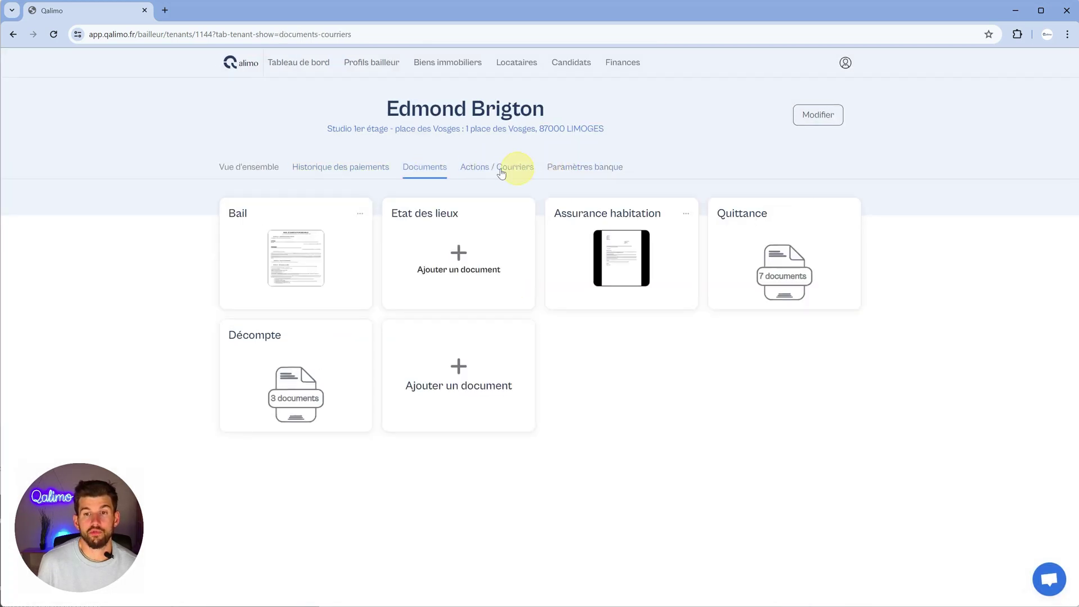
click(500, 169)
click(304, 247)
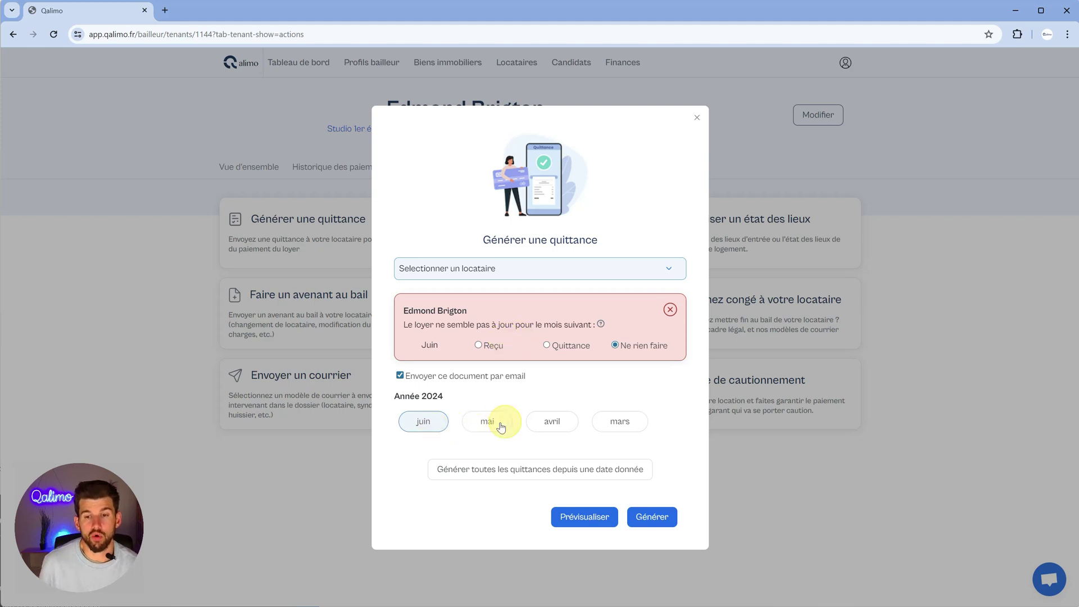
click(430, 427)
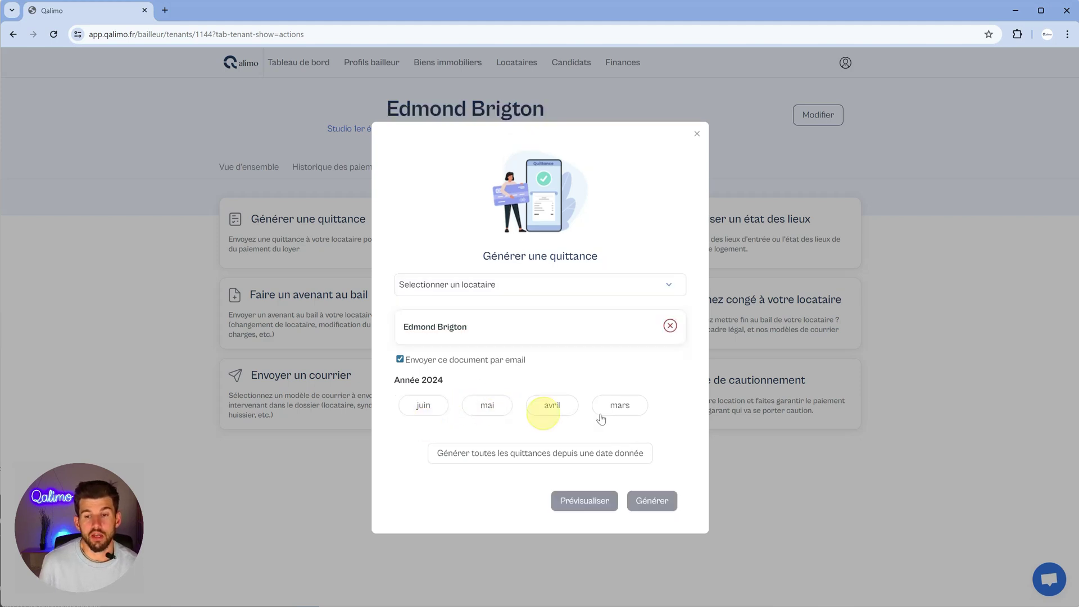
click(624, 409)
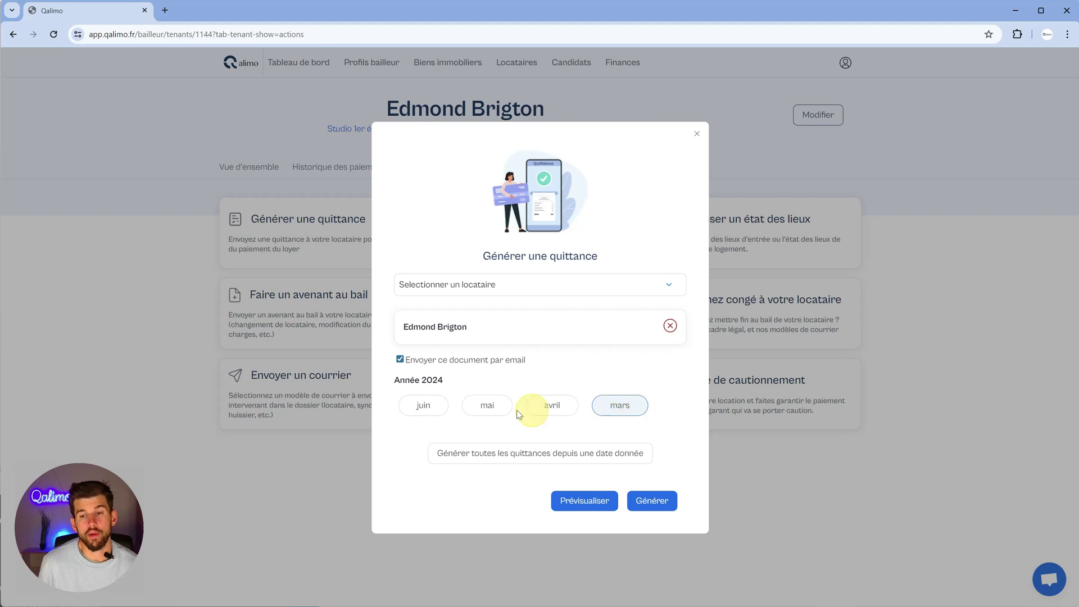
click(488, 409)
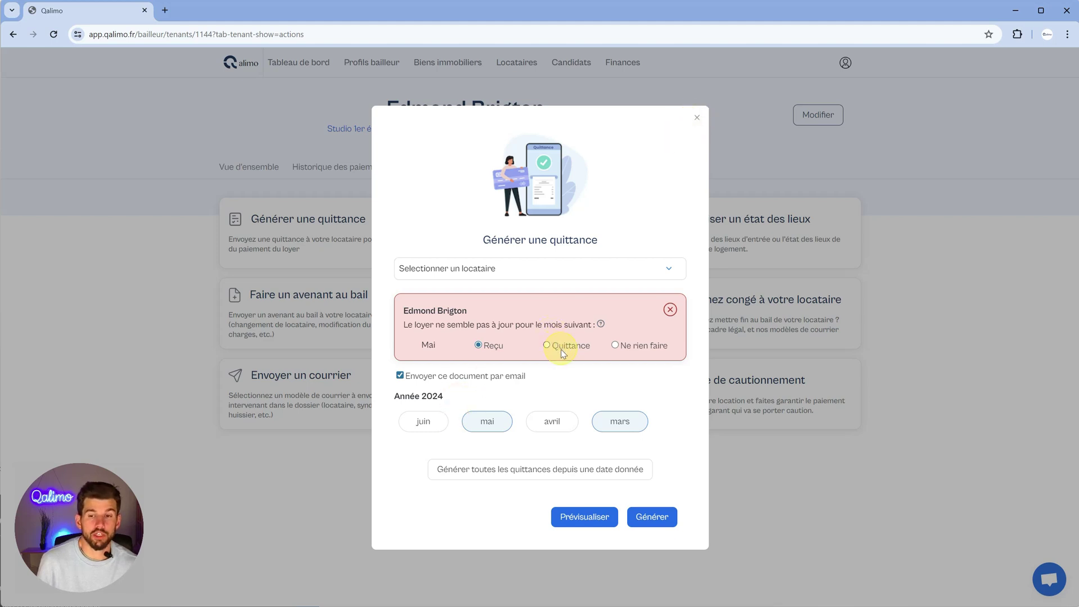
click(698, 120)
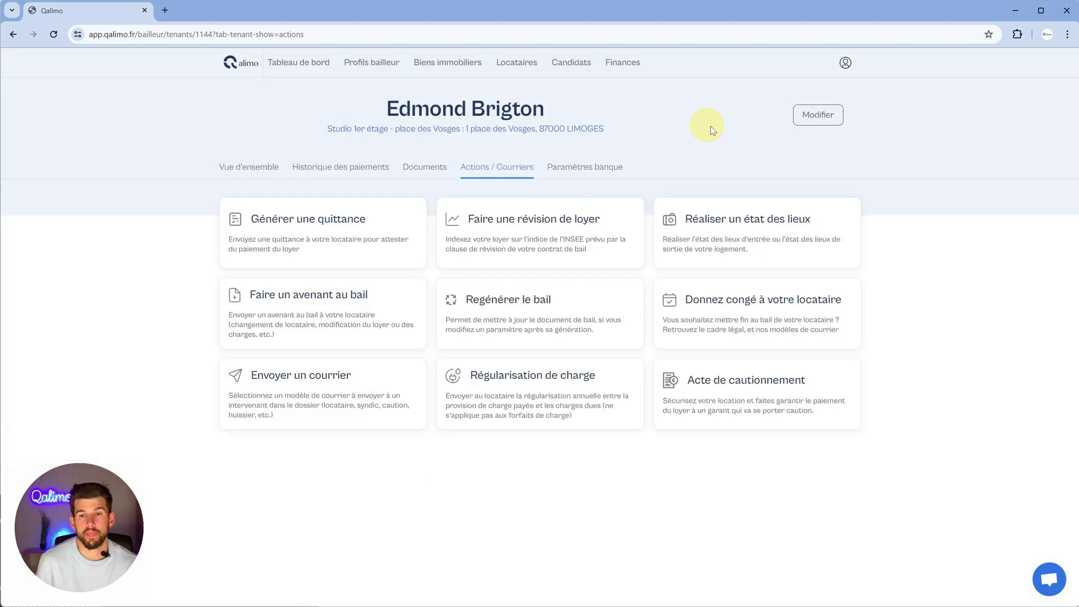
Generate the tenant's rent revision letter using the Trimestre 2 index
click(541, 245)
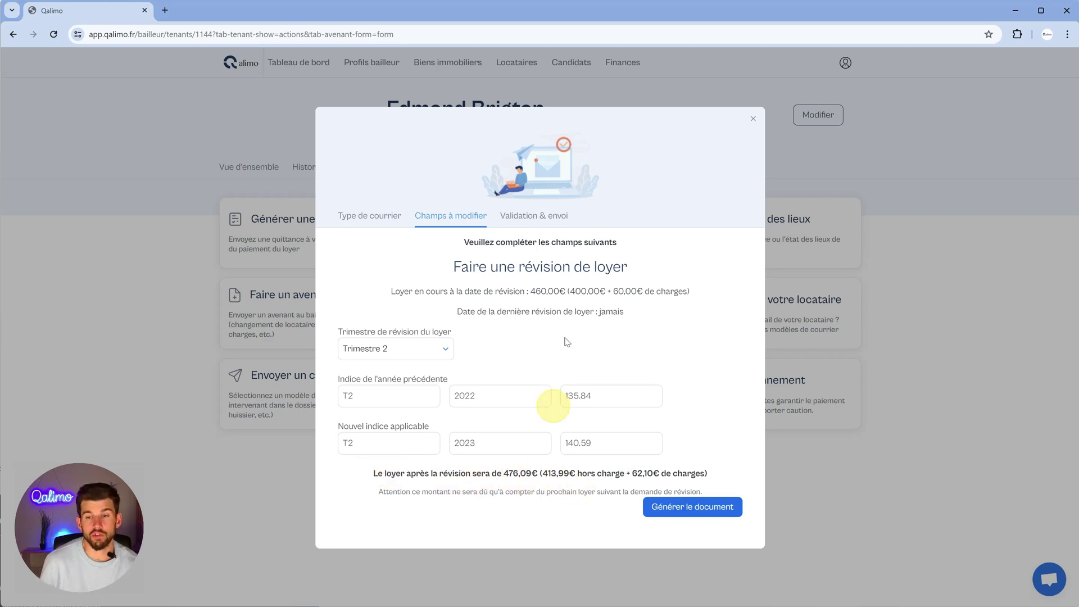
click(681, 515)
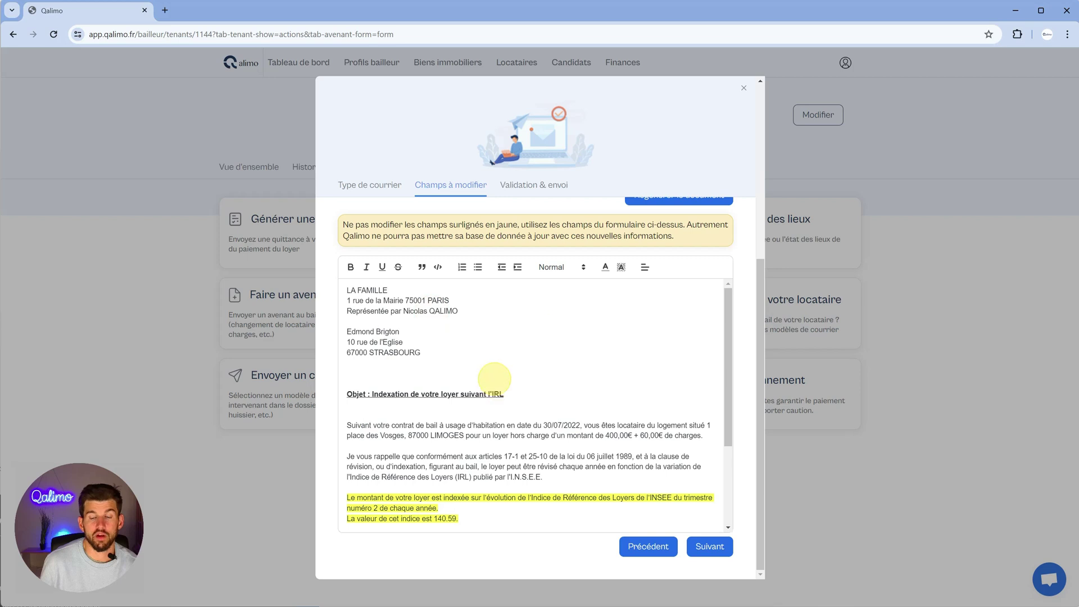
Review the generated rent indexation letter and validate it for sending to the tenant by email
scroll(483, 387, down, 2)
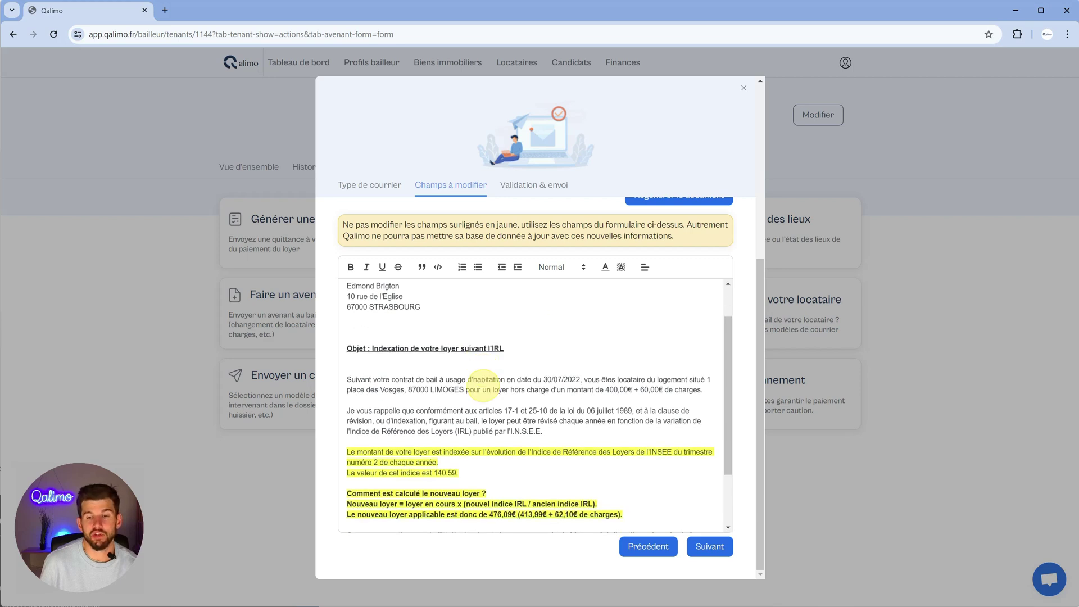
scroll(523, 416, down, 1)
scroll(522, 416, down, 1)
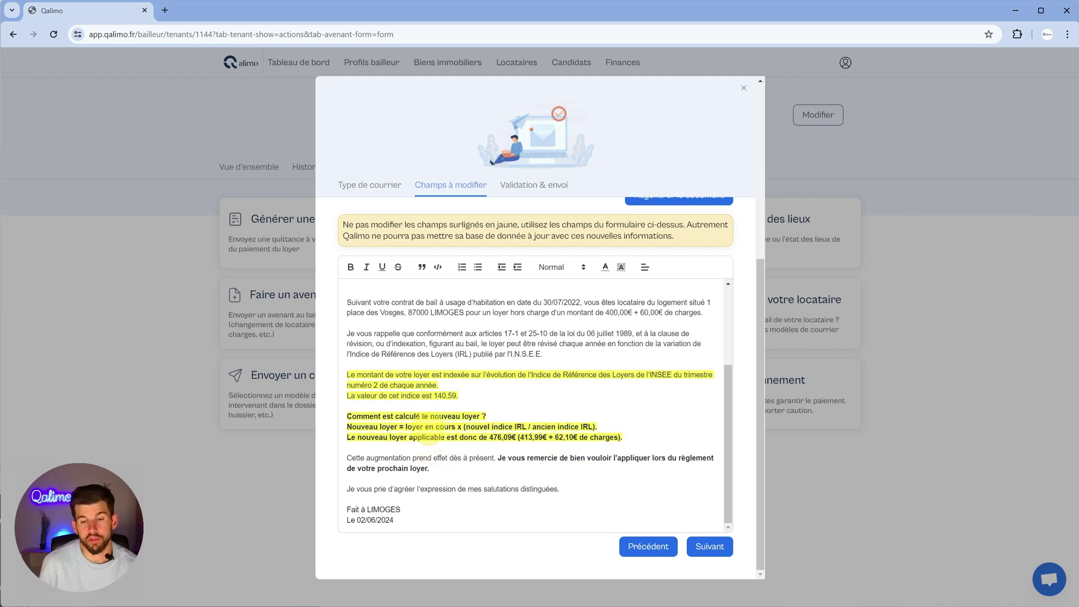
click(710, 545)
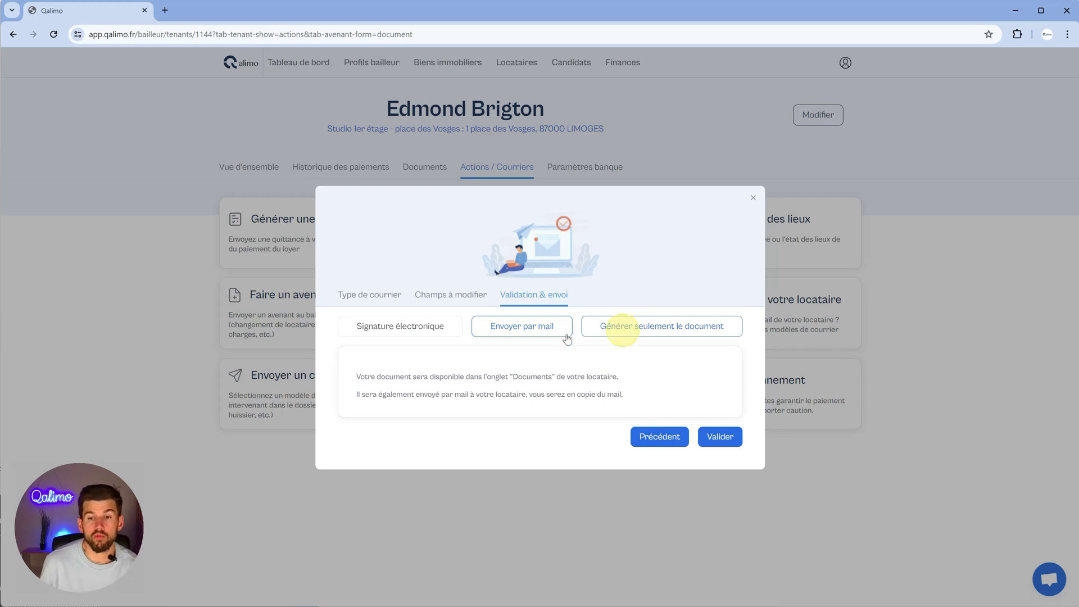
click(711, 437)
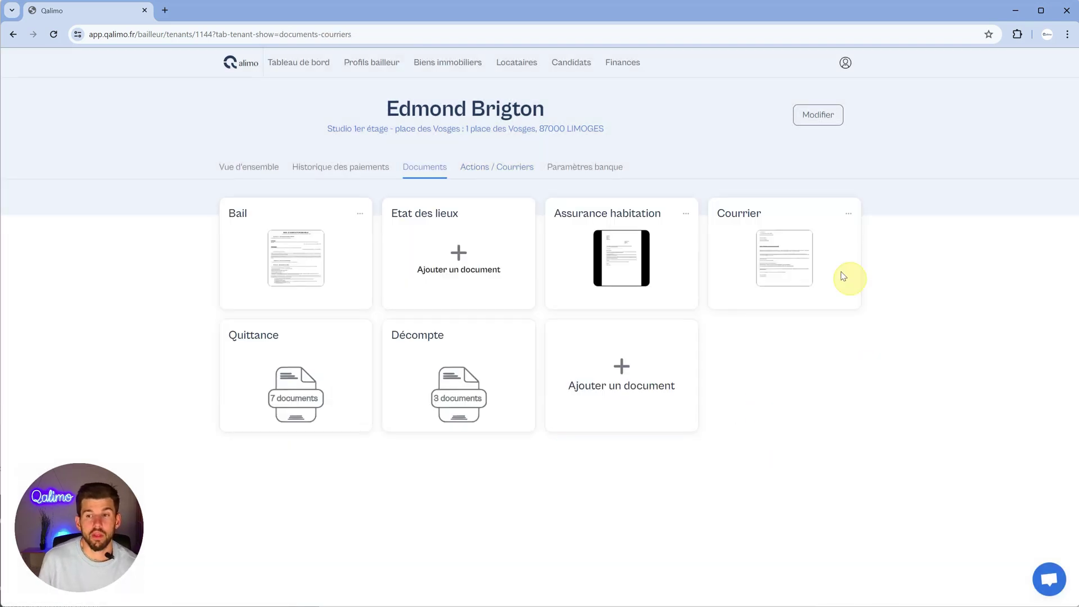
Read the rent indexation letter stored as Courrier in the tenant's documents, and close the preview
click(786, 263)
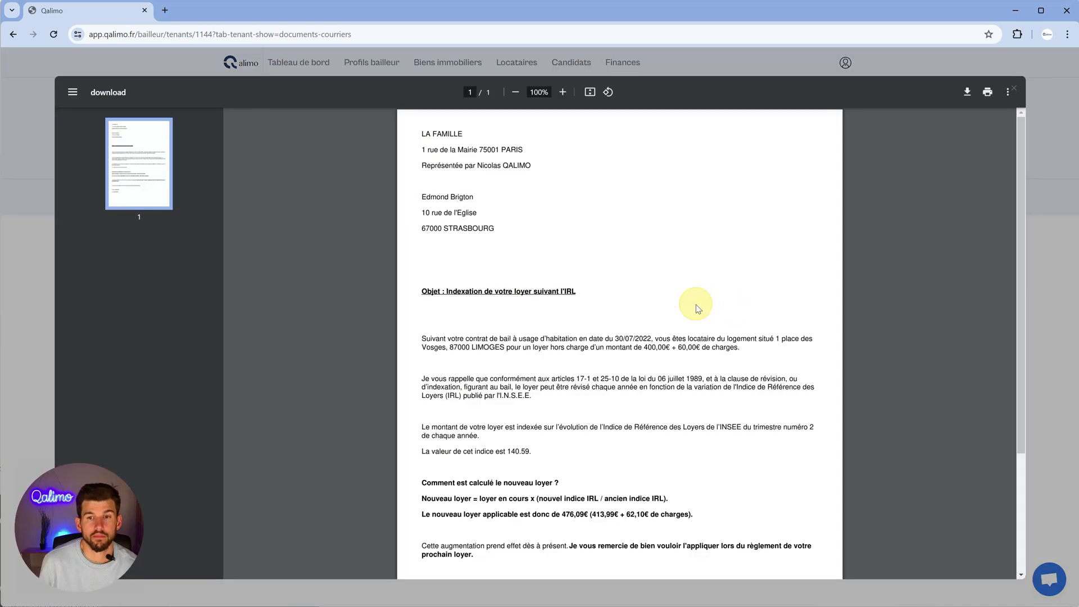
scroll(697, 308, down, 3)
scroll(900, 214, up, 3)
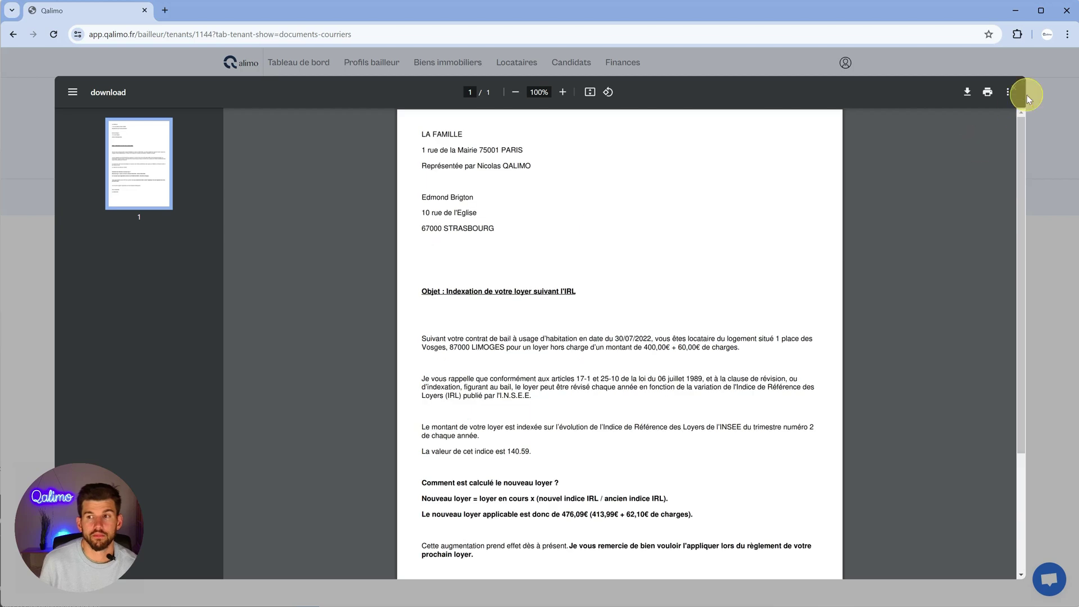
click(1015, 90)
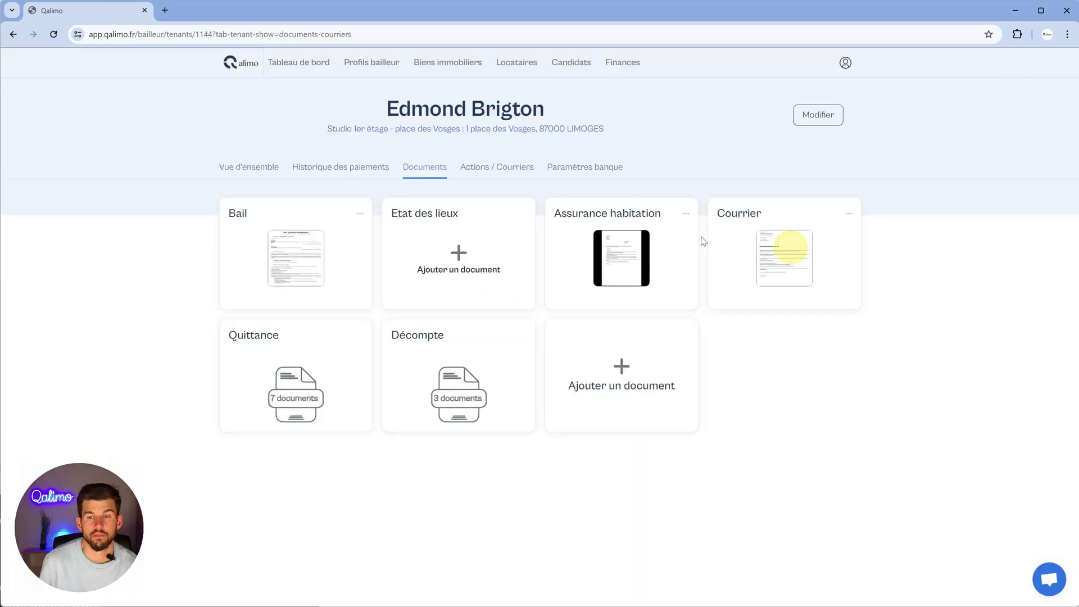
View the identification page of the tenant's état des lieux form from the tenant actions, and close it
click(511, 176)
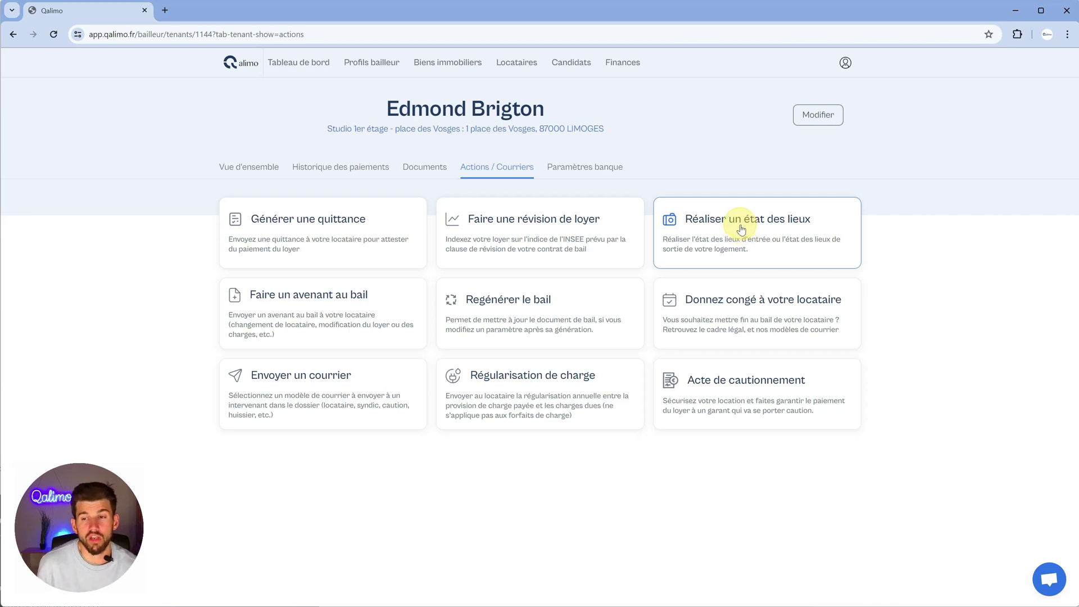
click(741, 230)
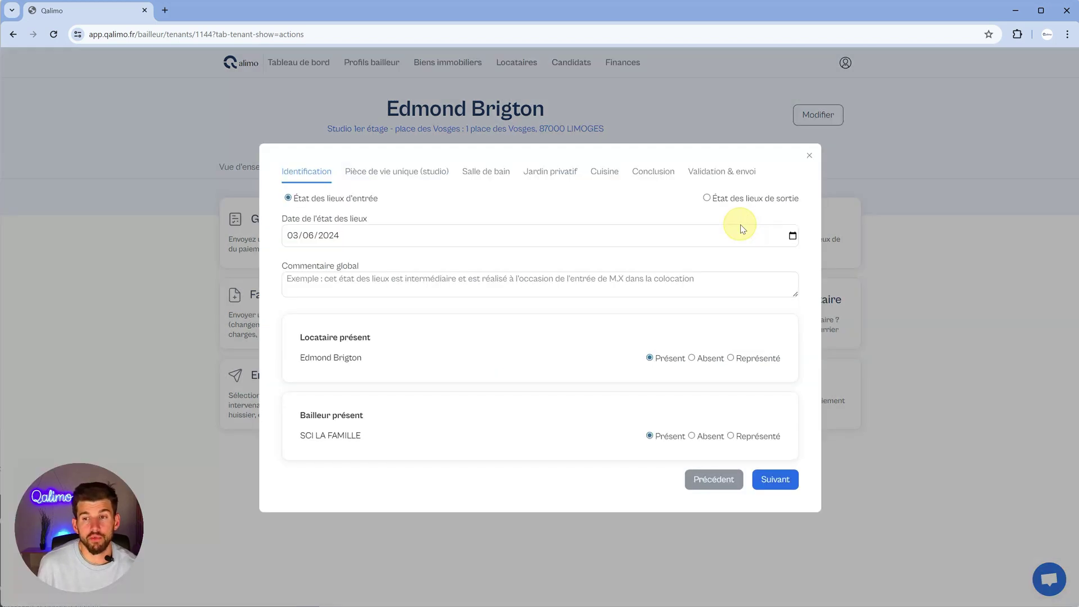
click(809, 157)
Examine the Pièce de vie unique (studio) room setup in the Studio 1er étage property's état des lieux configuration, and close it
click(430, 63)
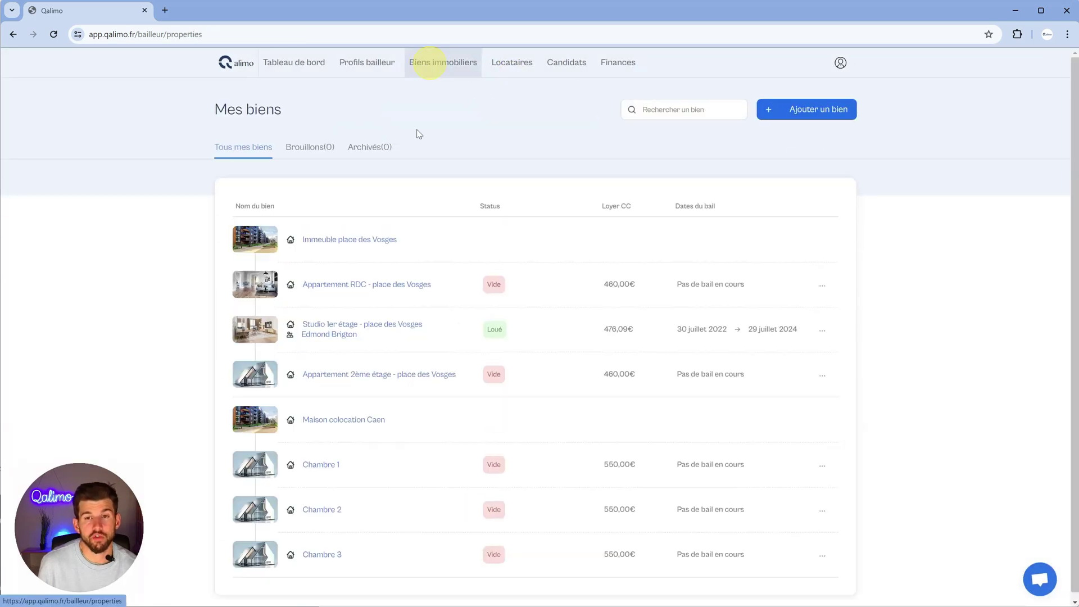
click(340, 321)
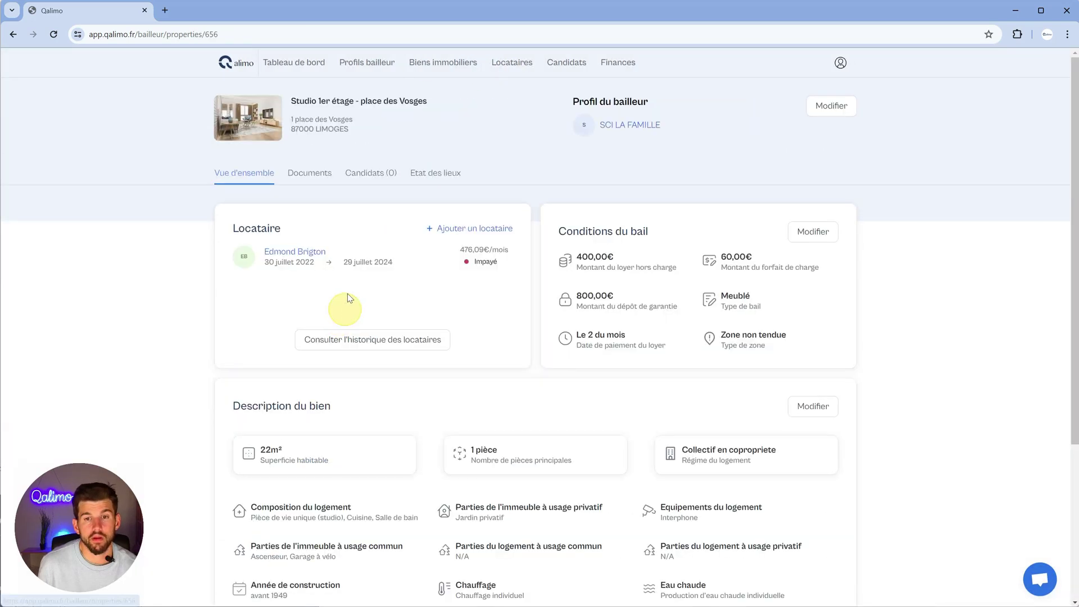
click(427, 174)
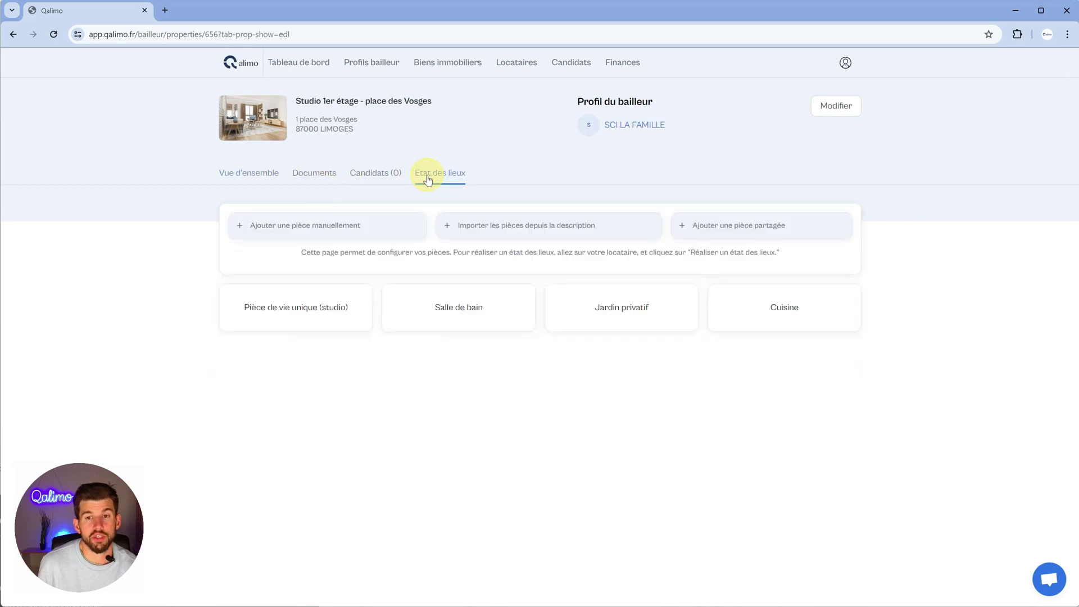
click(331, 322)
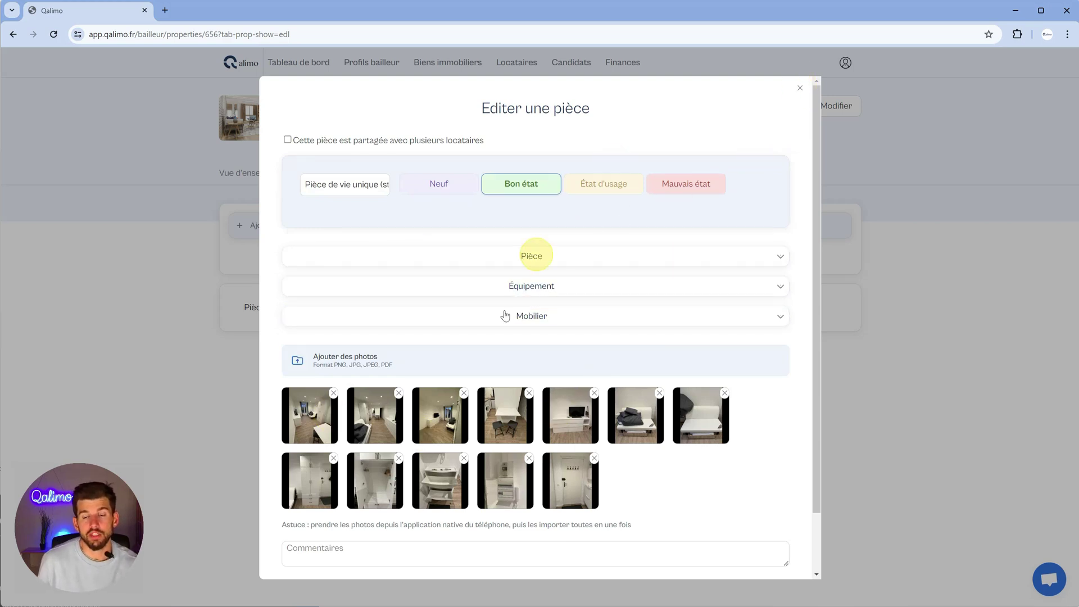
click(800, 87)
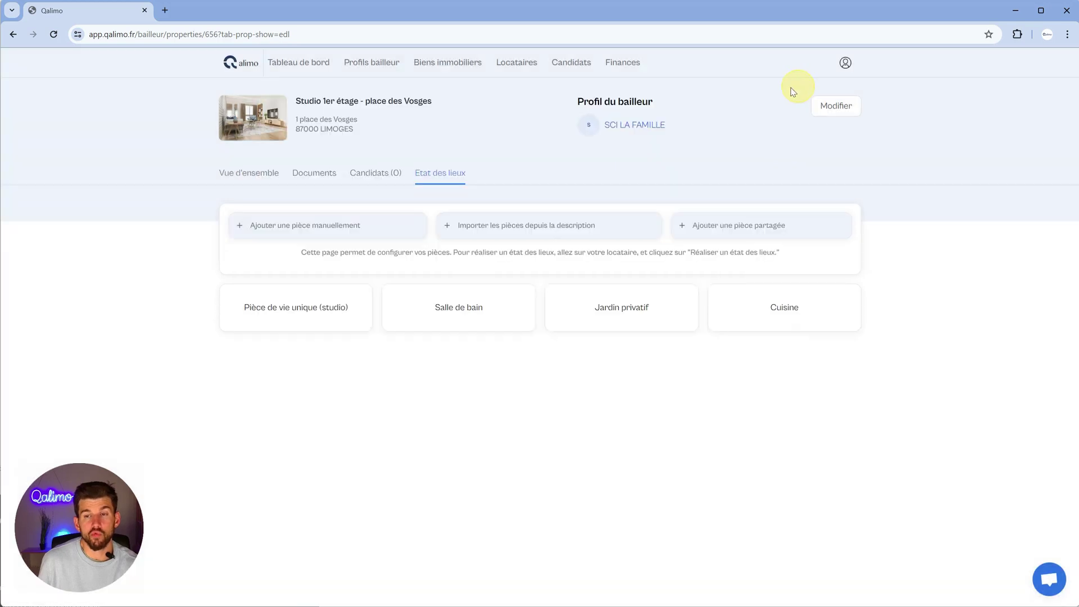
Return to the active tenant's record, check the studio room page of the état des lieux form, and close it
click(521, 66)
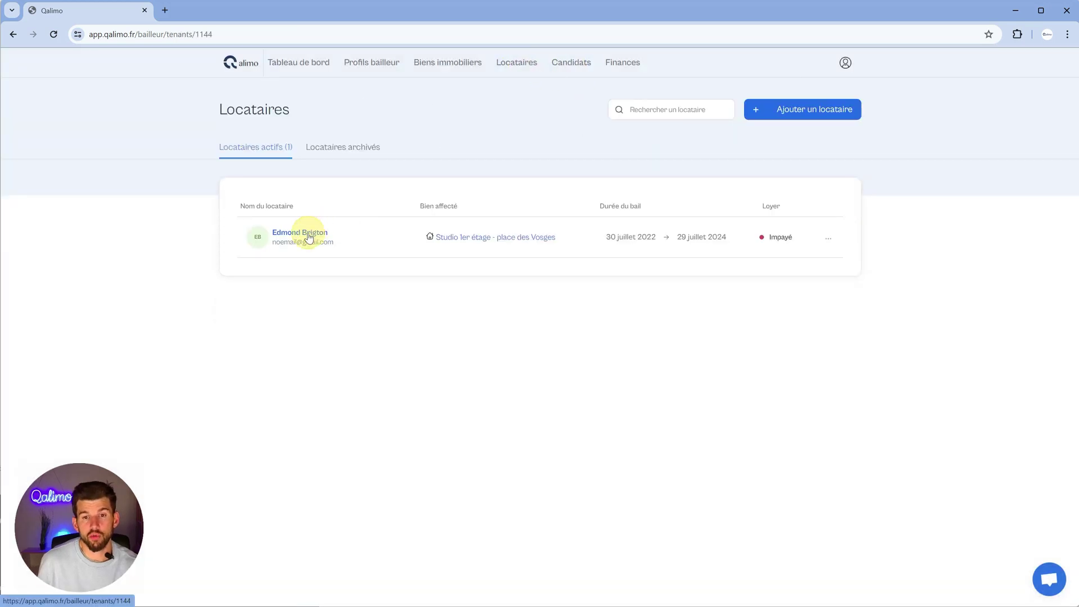
click(307, 235)
click(579, 228)
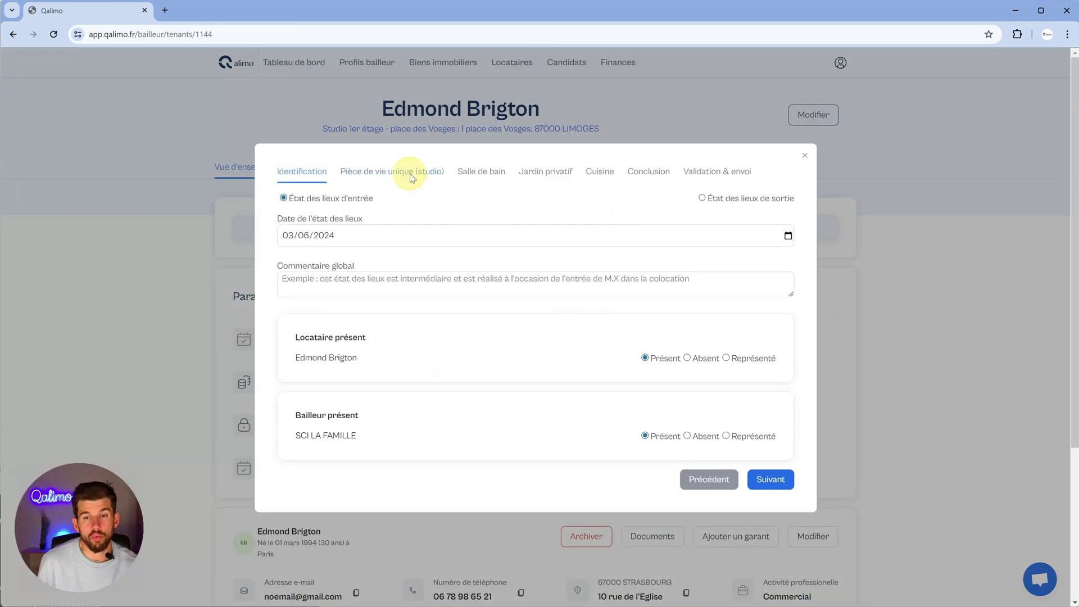
click(410, 173)
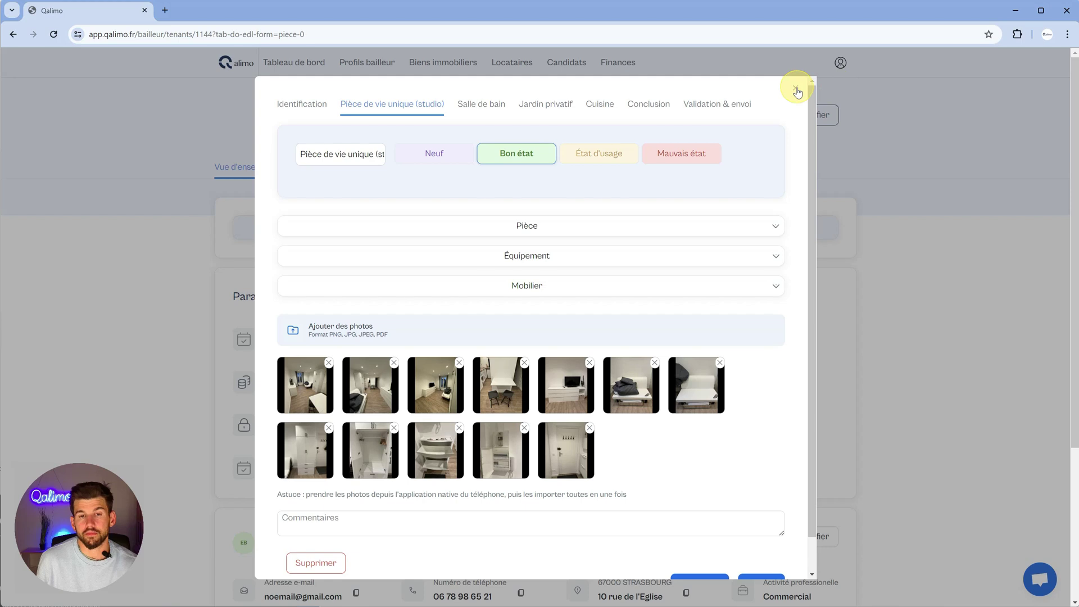
click(797, 90)
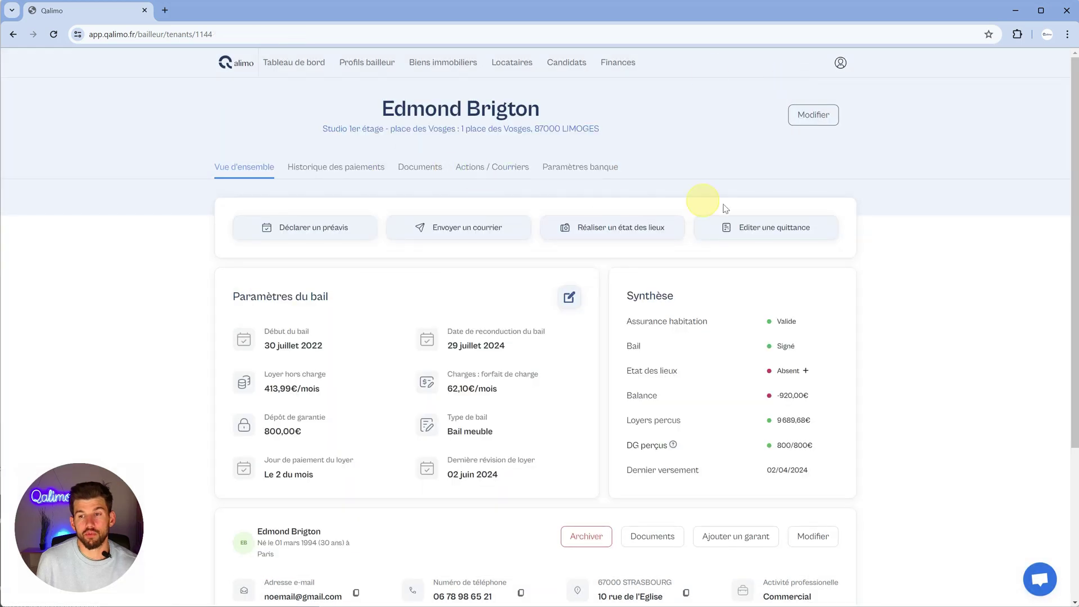
Start the tenant's entry état des lieux and look over the Pièce section of the studio living room
click(636, 228)
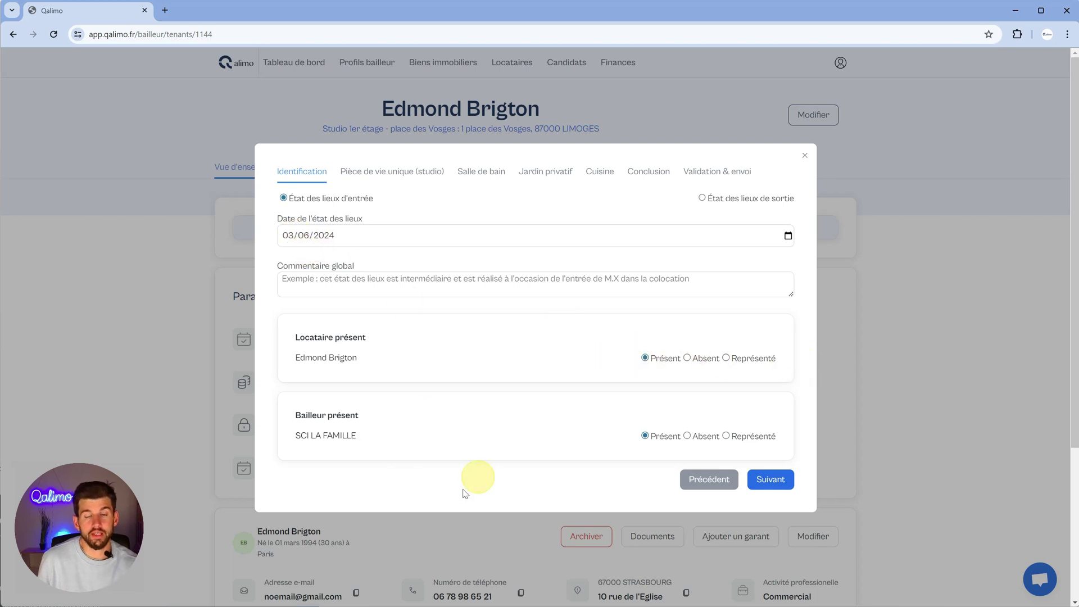
click(376, 172)
click(495, 225)
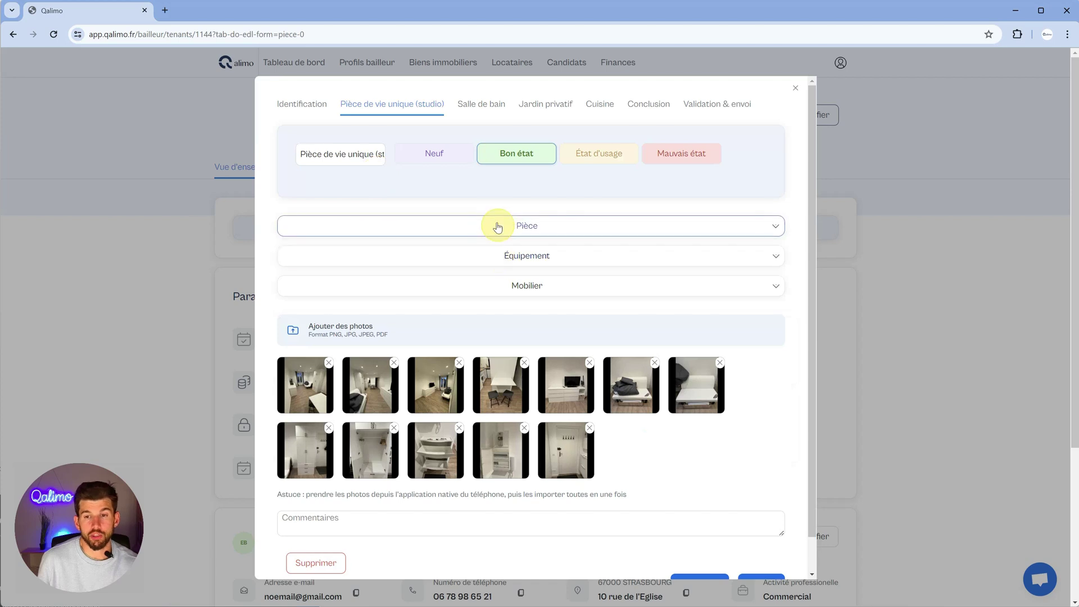
click(430, 227)
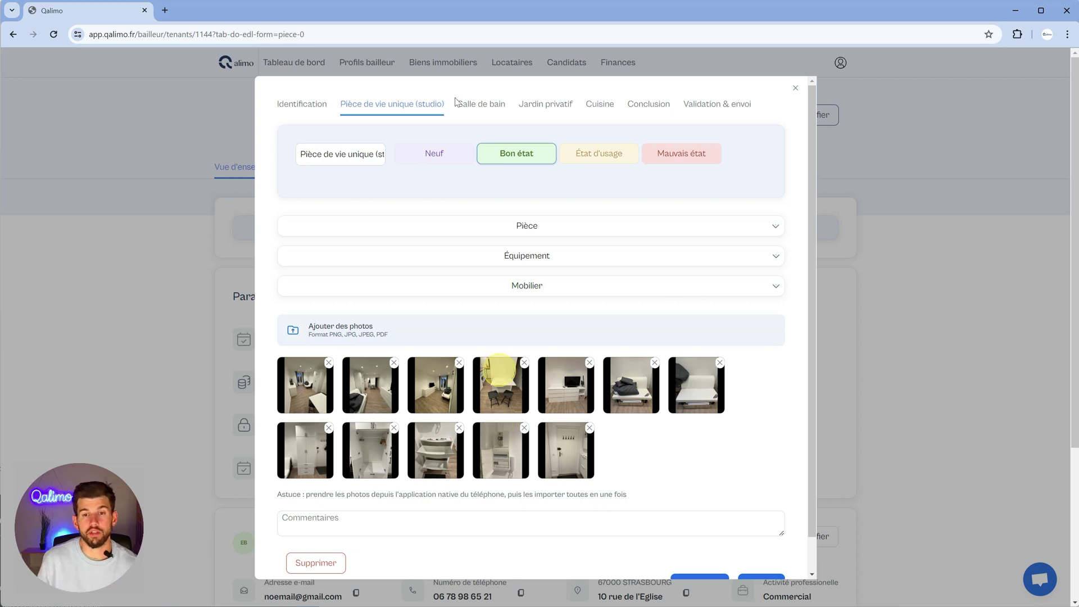
Look through the Salle de bain, Jardin privatif and Cuisine pages of the état des lieux
click(479, 106)
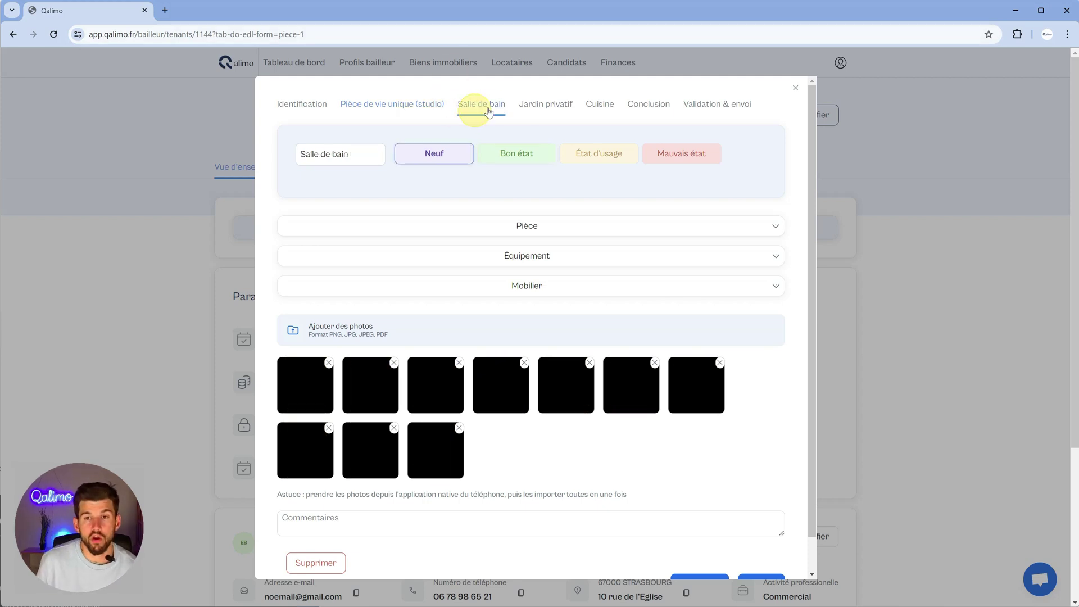
click(545, 107)
click(600, 105)
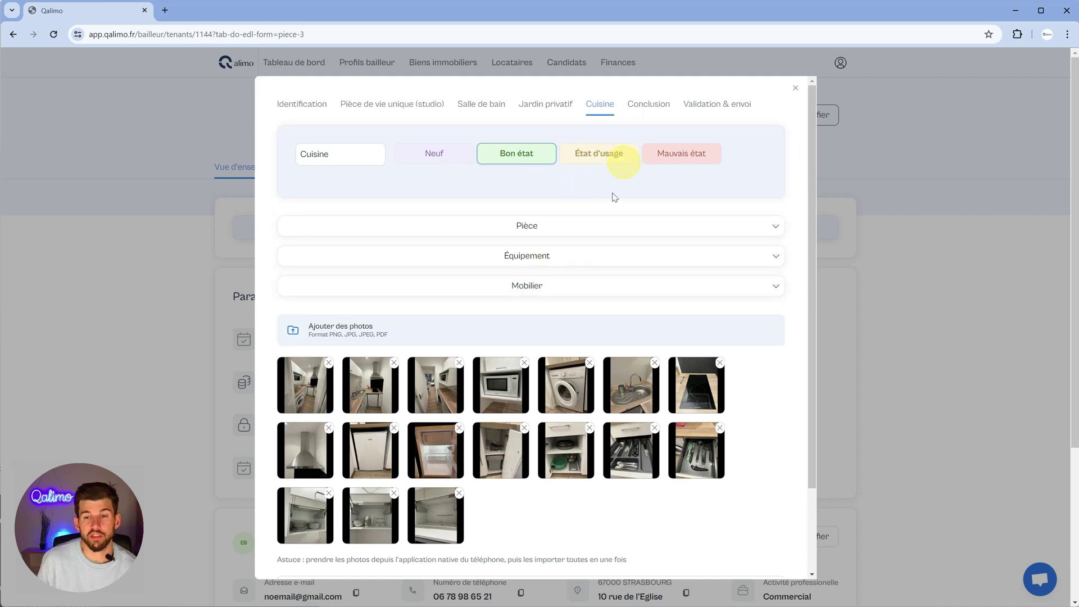
In the état des lieux conclusion, enter water meter readings of 456 m³ for cold water and 123 m³ for hot water
click(649, 104)
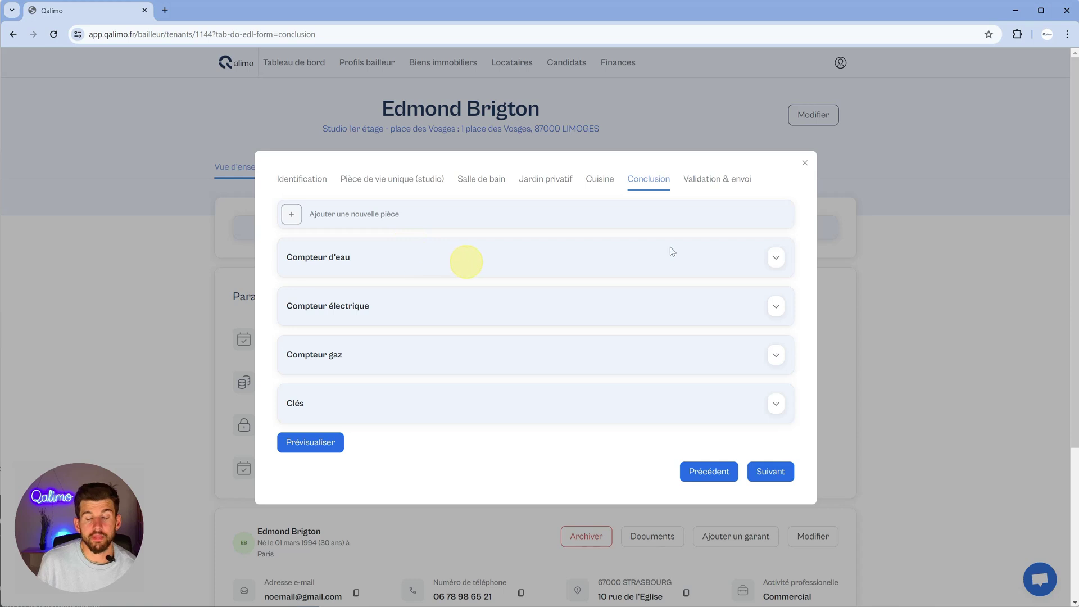
click(778, 257)
click(371, 292)
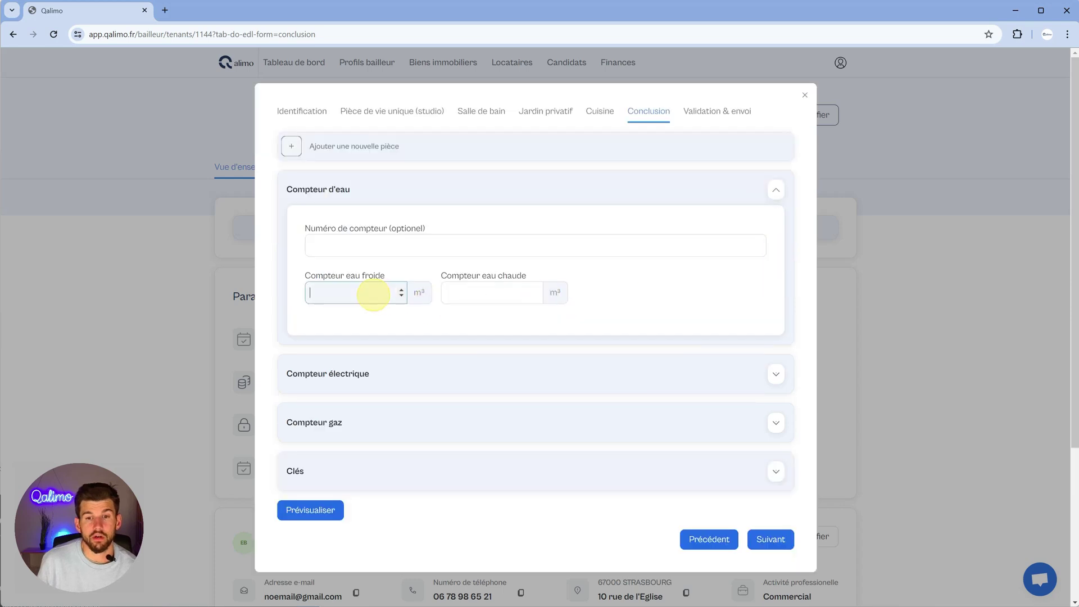
text(456)
key(Tab)
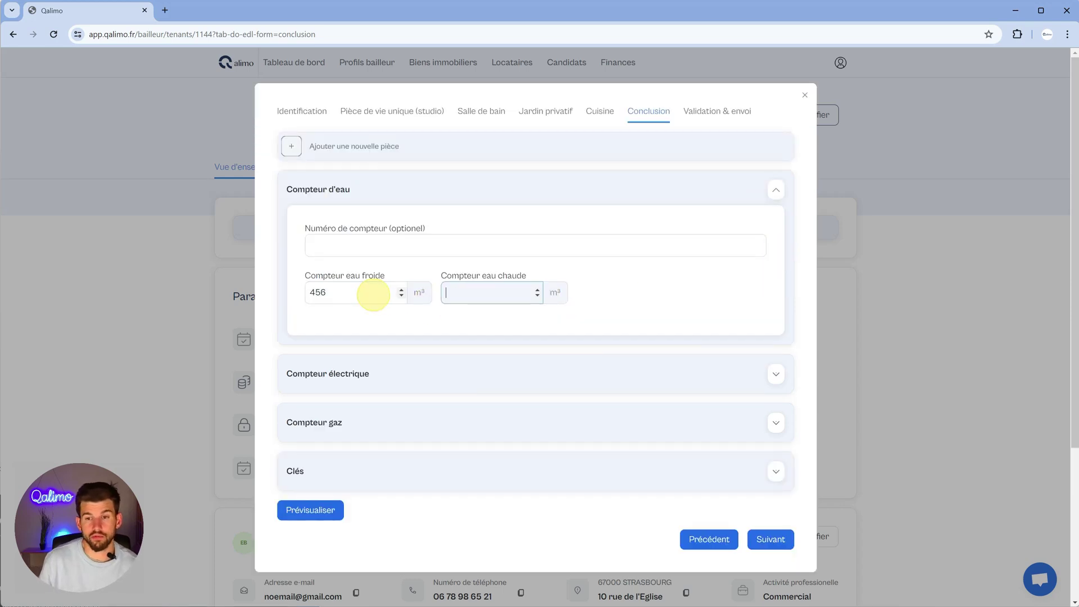
text(123)
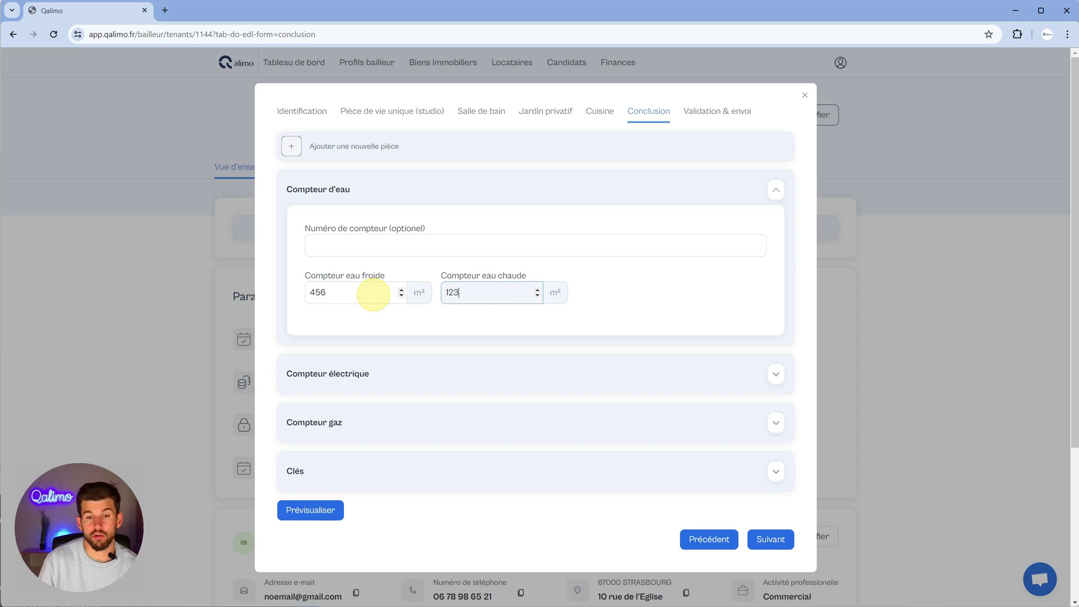
click(386, 386)
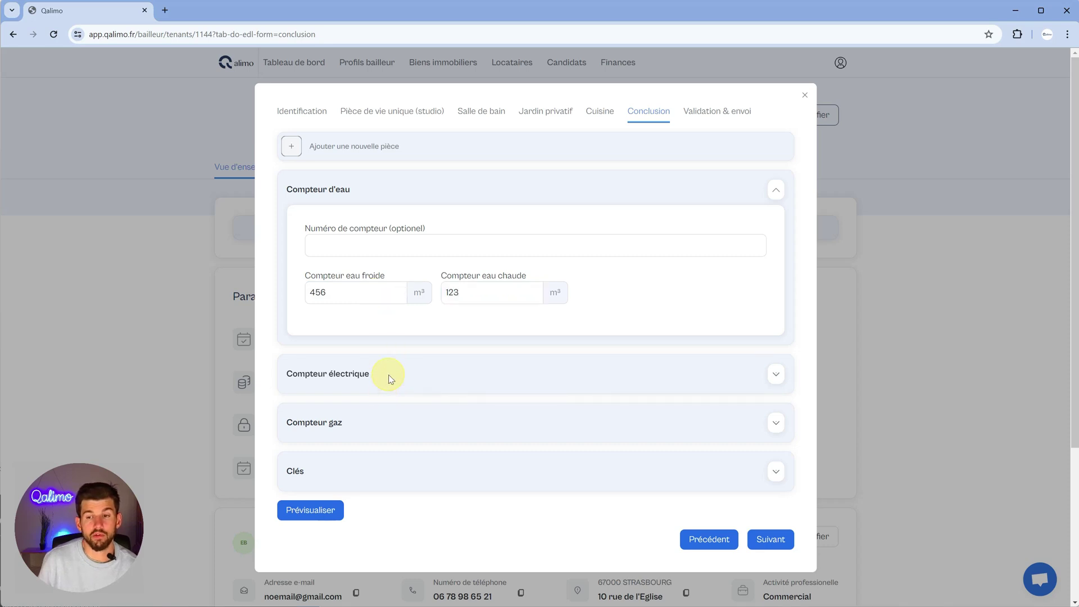
Enter electricity meter readings of 1456 kWh for heures pleines and 1245 kWh for heures creuses
click(776, 374)
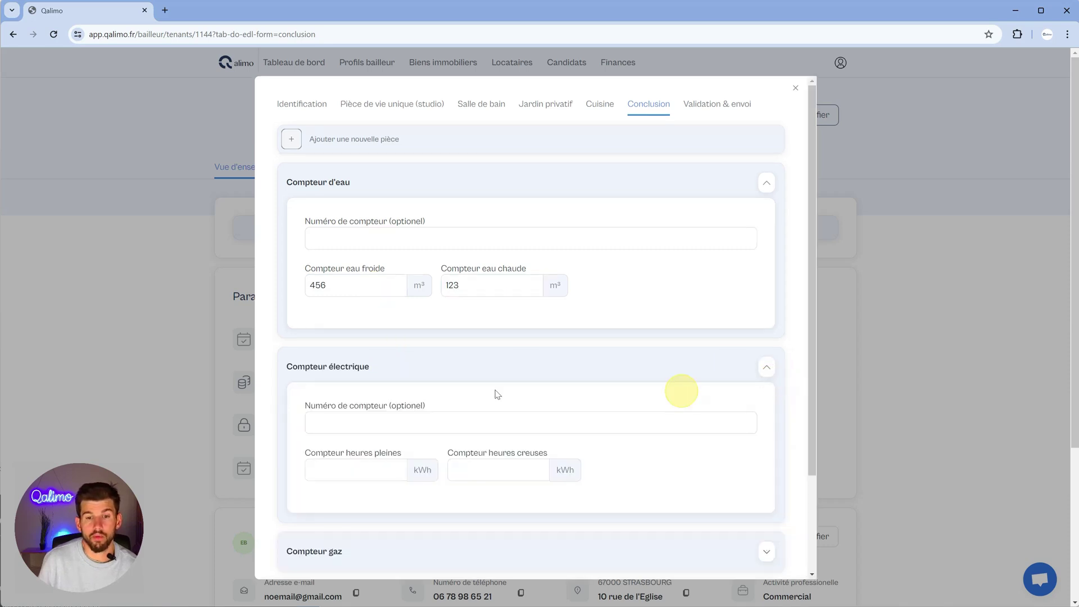
click(364, 467)
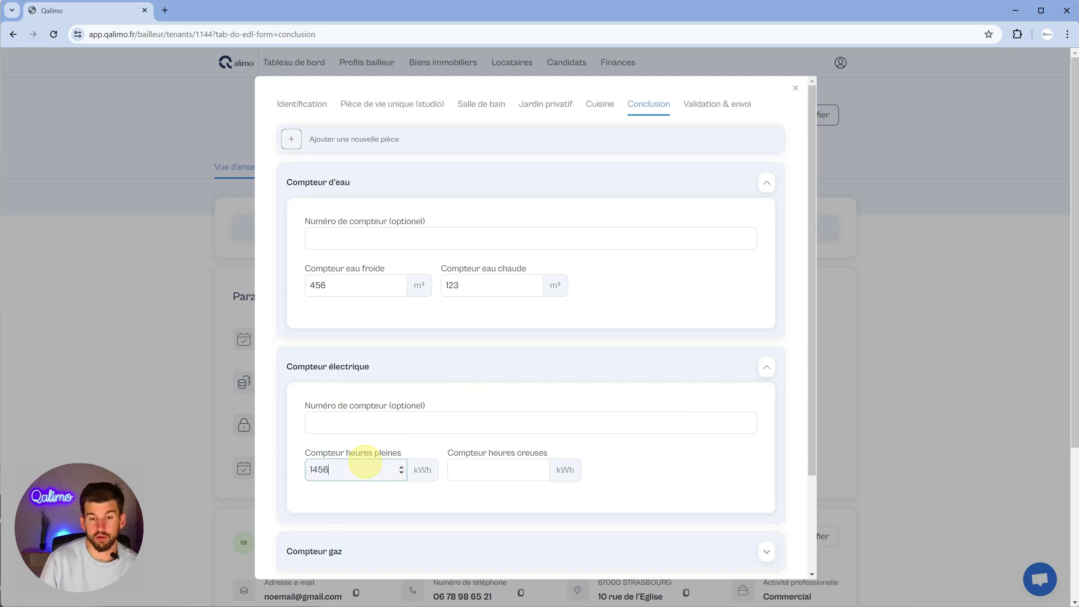
key(Tab)
text(1245)
Record a key entry under Clés with quantity 1 and the description "clé boite aux lettres"
scroll(399, 400, down, 1)
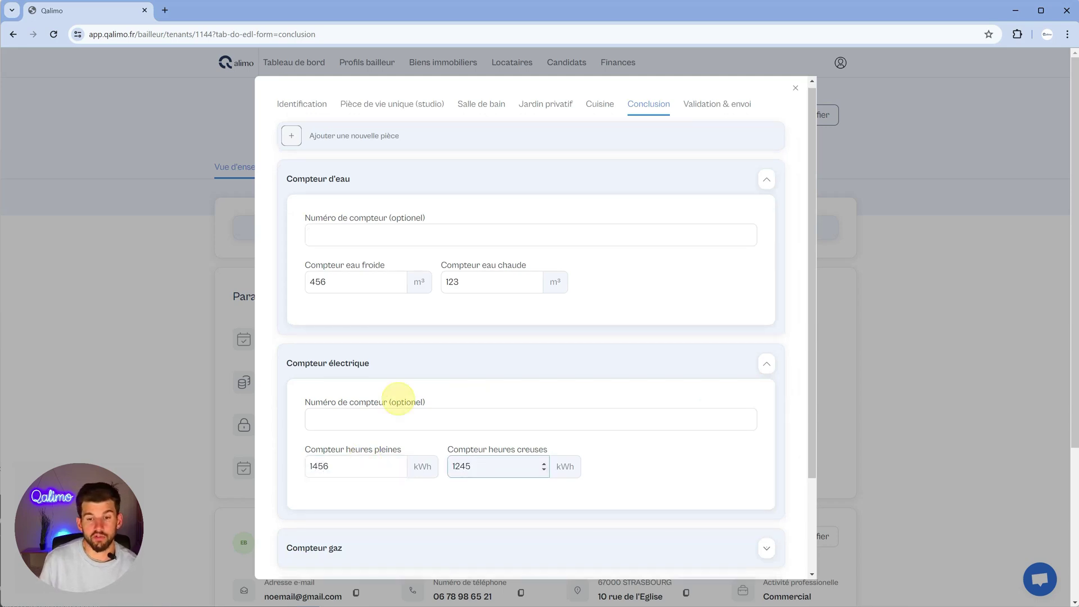
scroll(398, 400, down, 2)
click(427, 478)
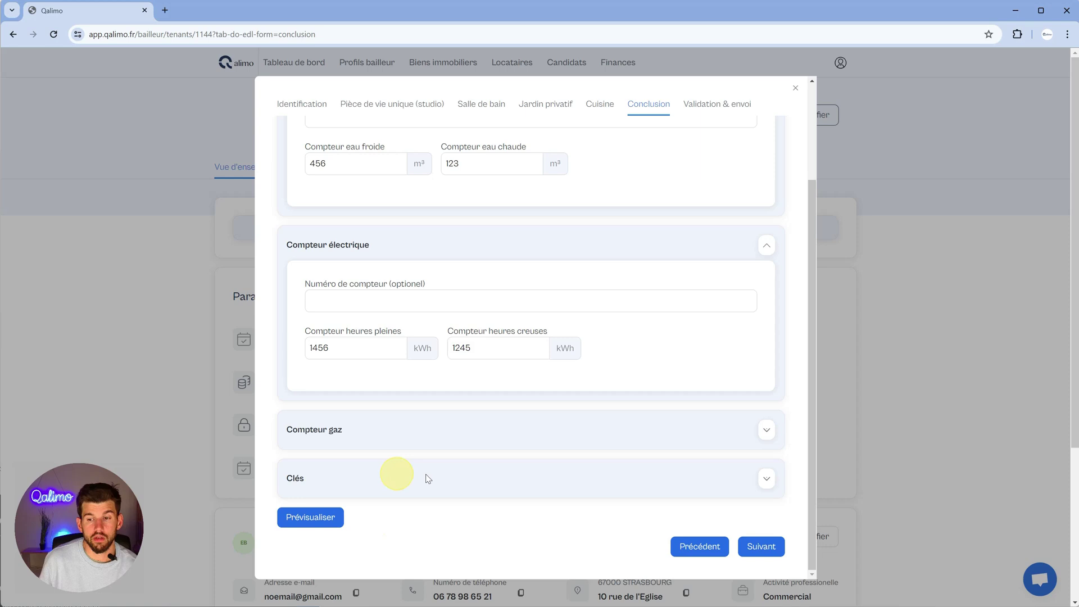
click(765, 479)
scroll(590, 508, down, 1)
click(322, 475)
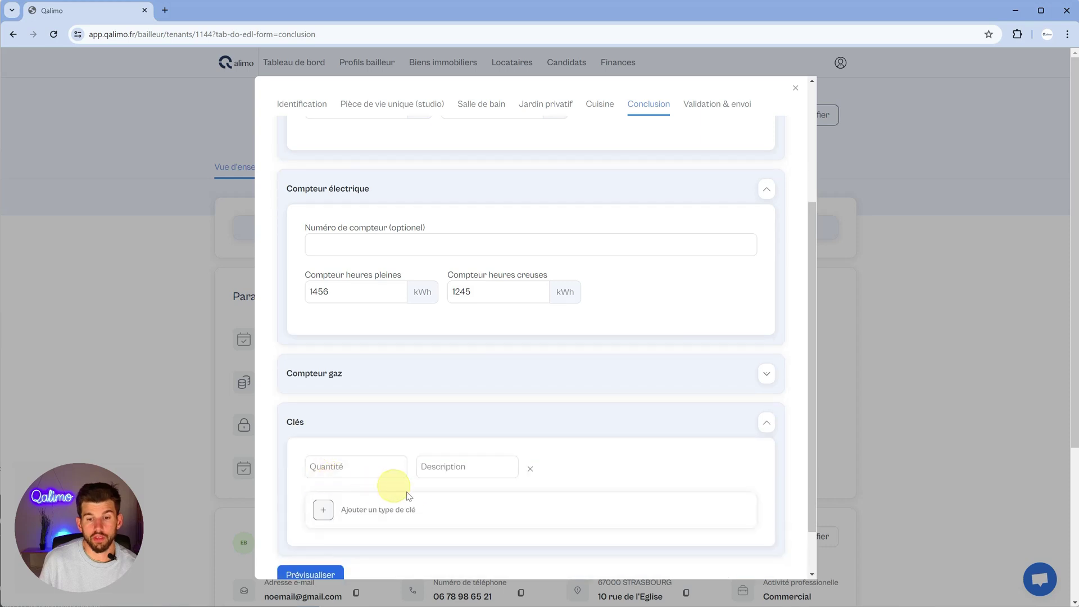
click(326, 467)
text(1)
key(Tab)
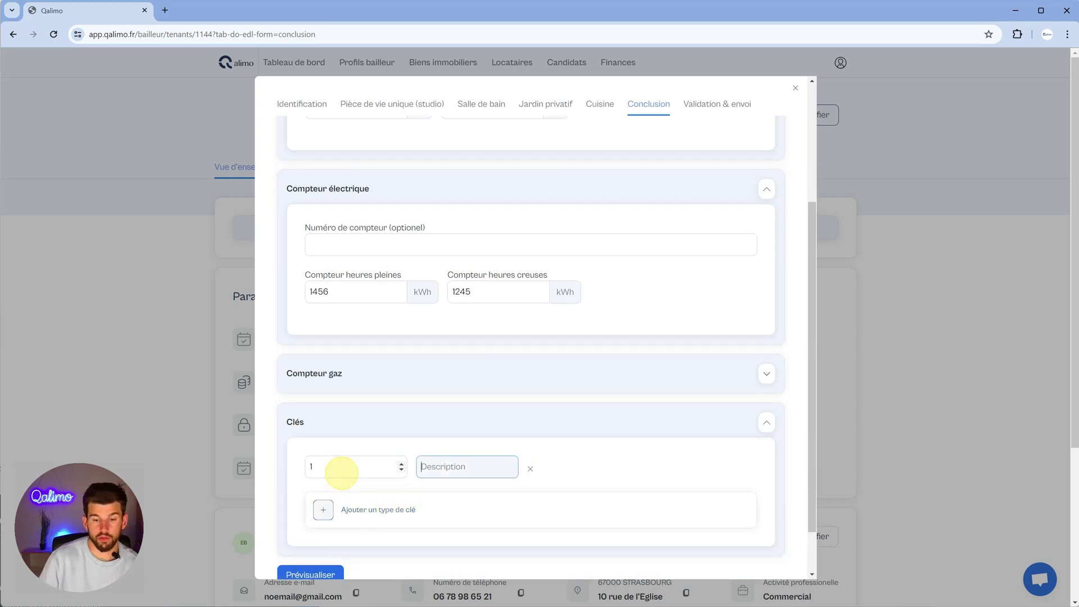
text(clé boite aux lettres)
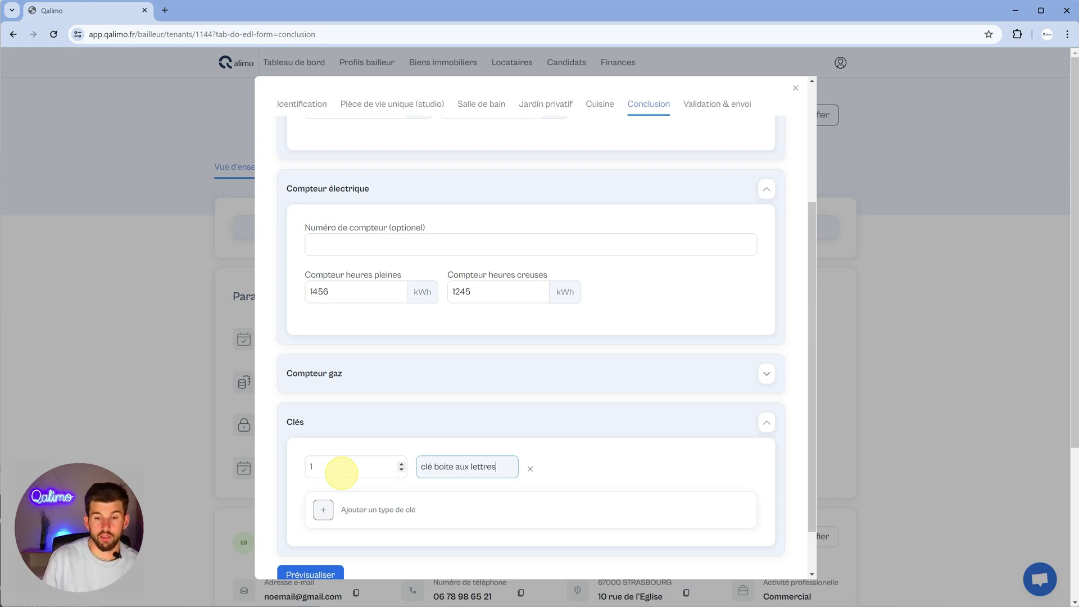
Add a second key entry under Clés with quantity 2 and the description "clés entrée logement"
click(330, 506)
click(324, 502)
text(1)
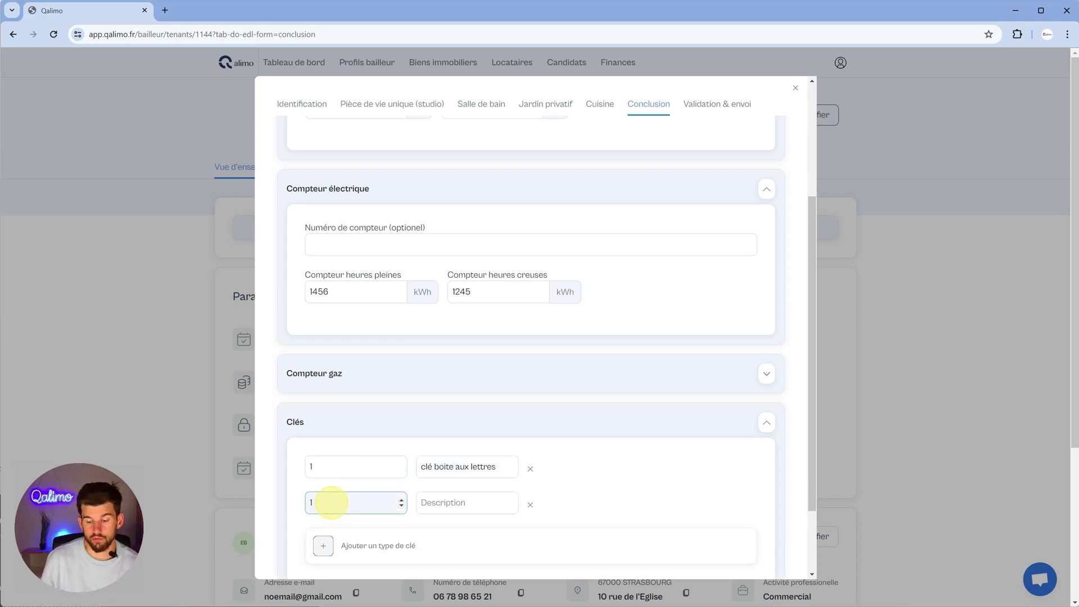
key(BackSpace)
text(2)
click(441, 501)
text(c)
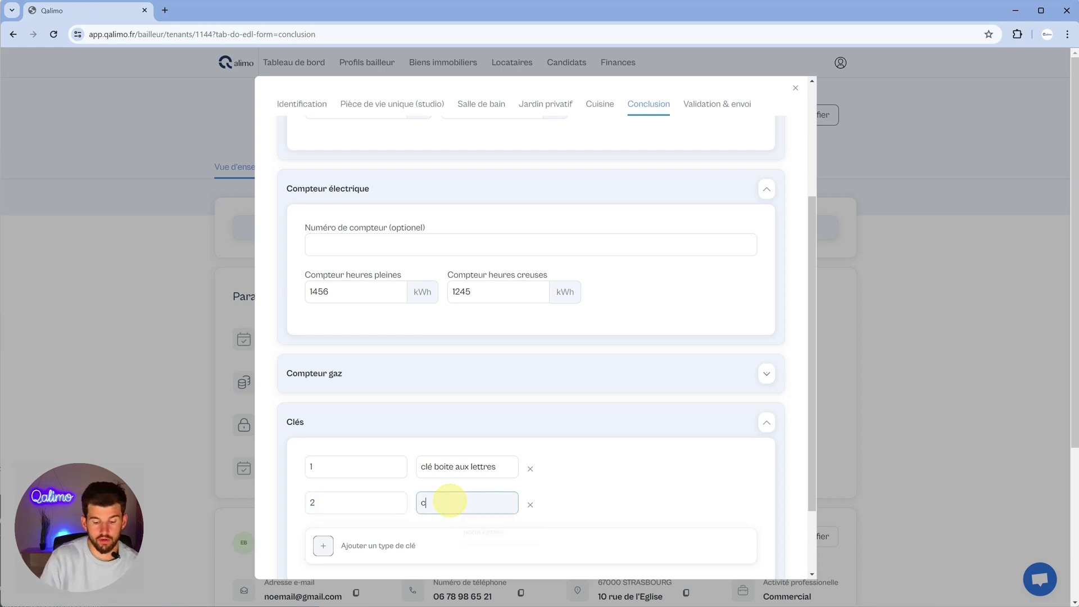
text(lés entrée lo)
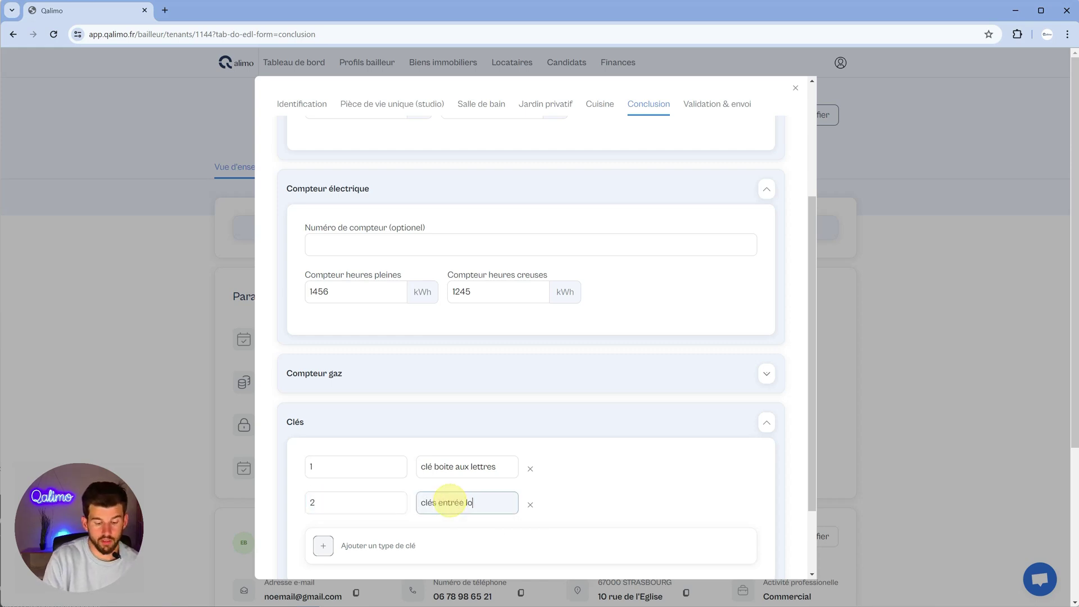
text(gement)
Add a third key entry with quantity 2 and the description "clé parties communes"
click(325, 544)
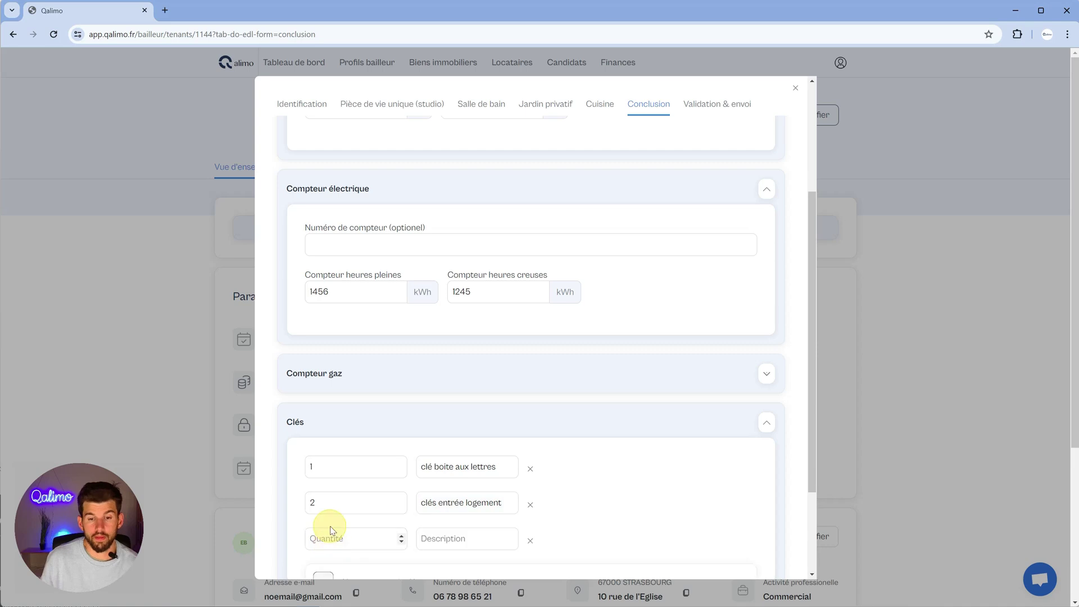
click(327, 537)
text(2)
key(Tab)
text(cl)
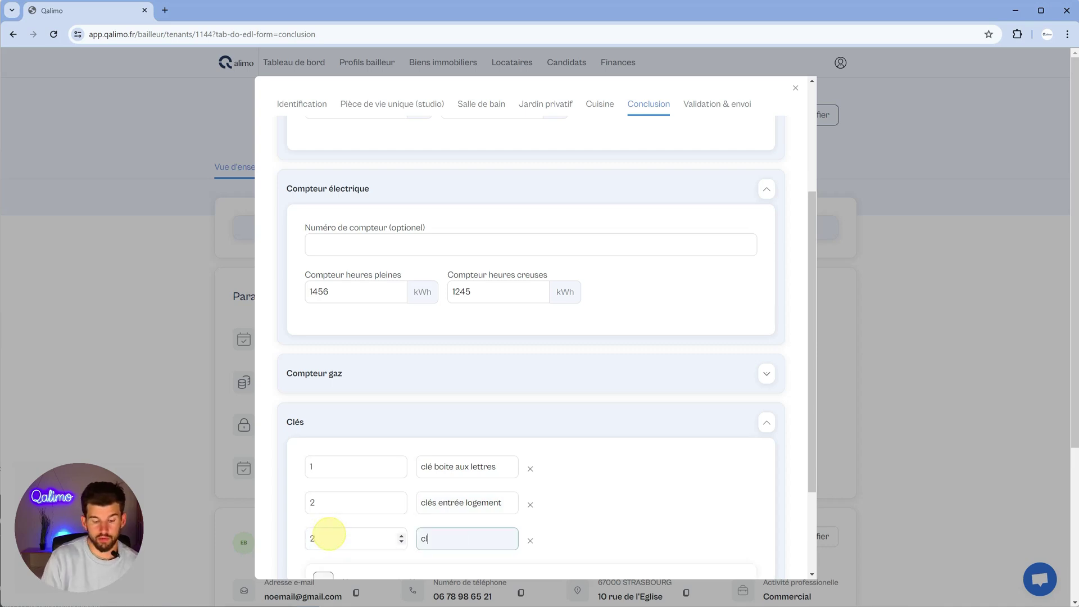
text(é parties communes)
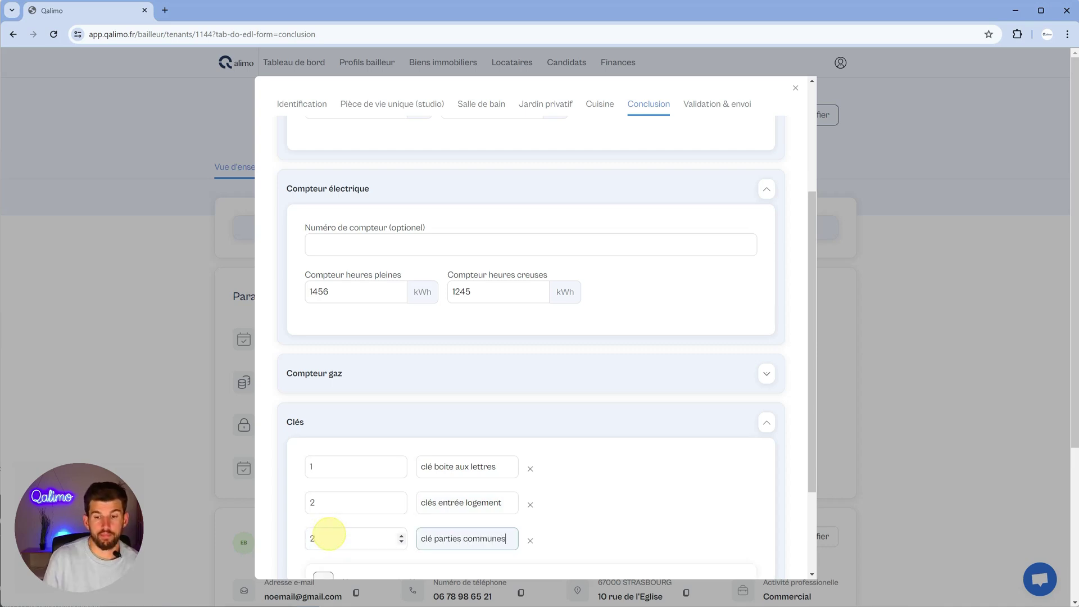
Add a fourth key entry with quantity 2 and the description "badges"
scroll(328, 534, down, 1)
click(327, 522)
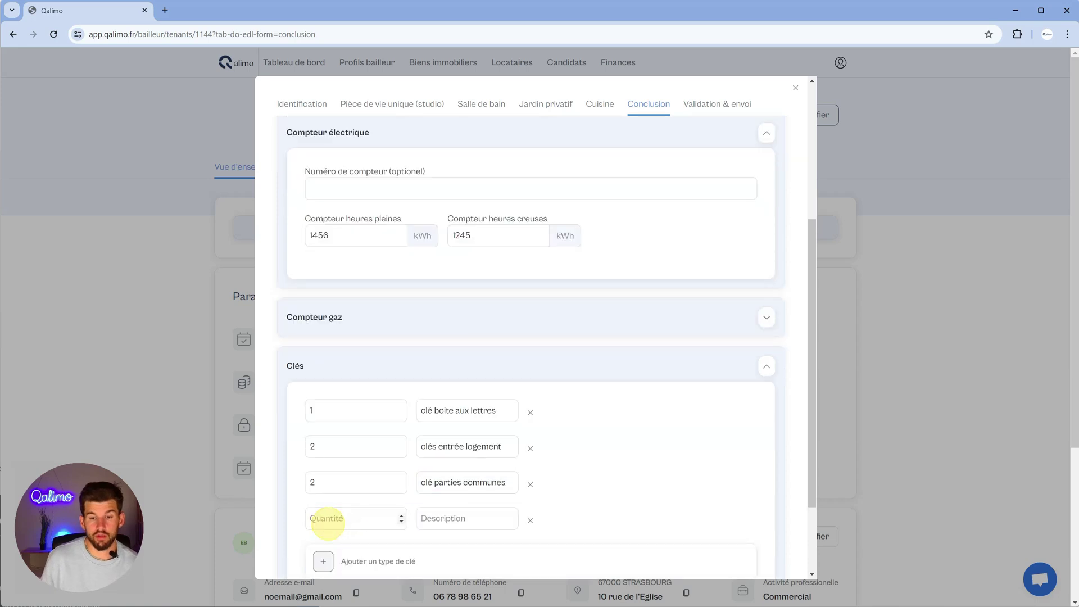
click(327, 520)
text(2)
key(Tab)
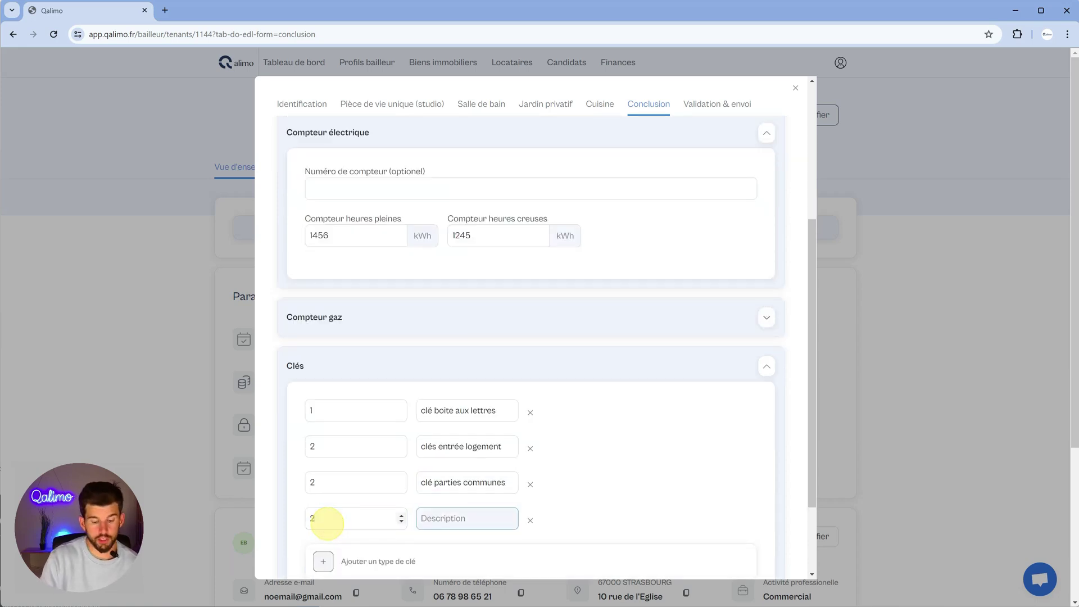
text(bage)
text(dges)
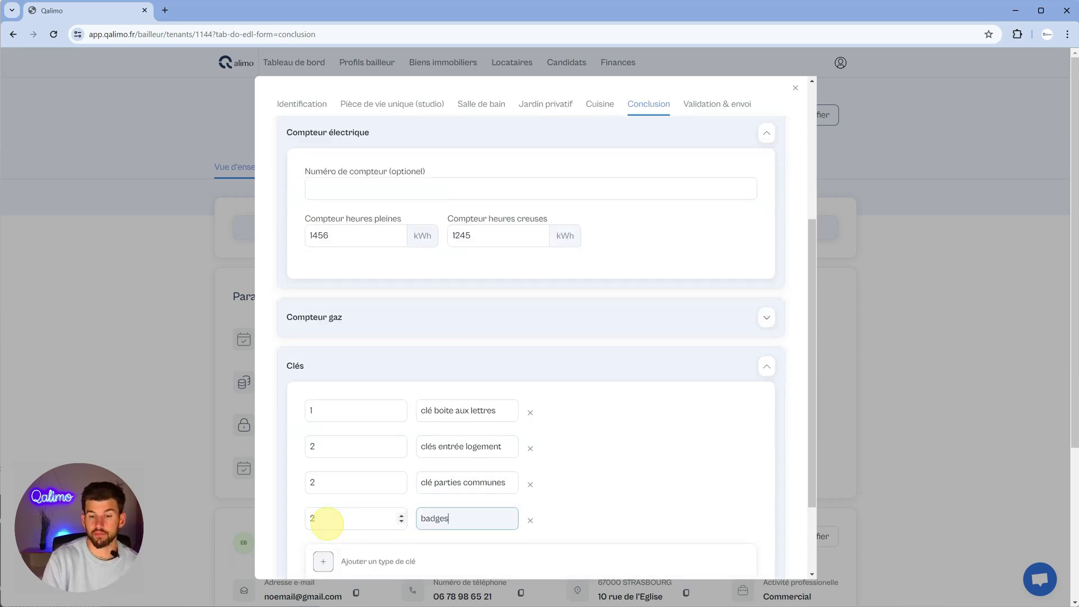
Preview the état des lieux and read through its room tables, photos, meter readings, keys and furniture inventory
scroll(328, 520, down, 2)
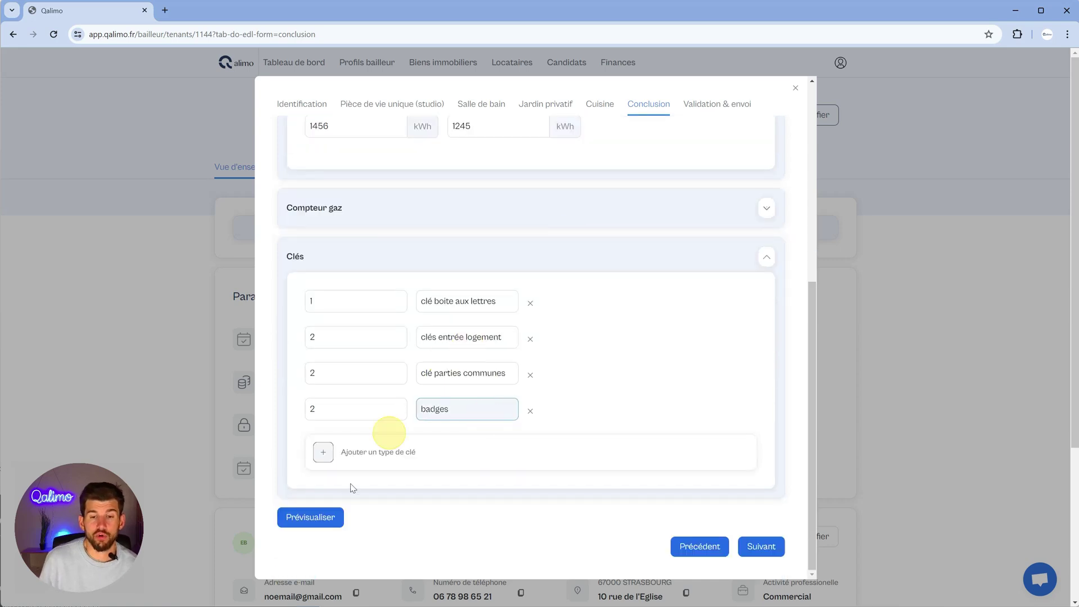
click(330, 515)
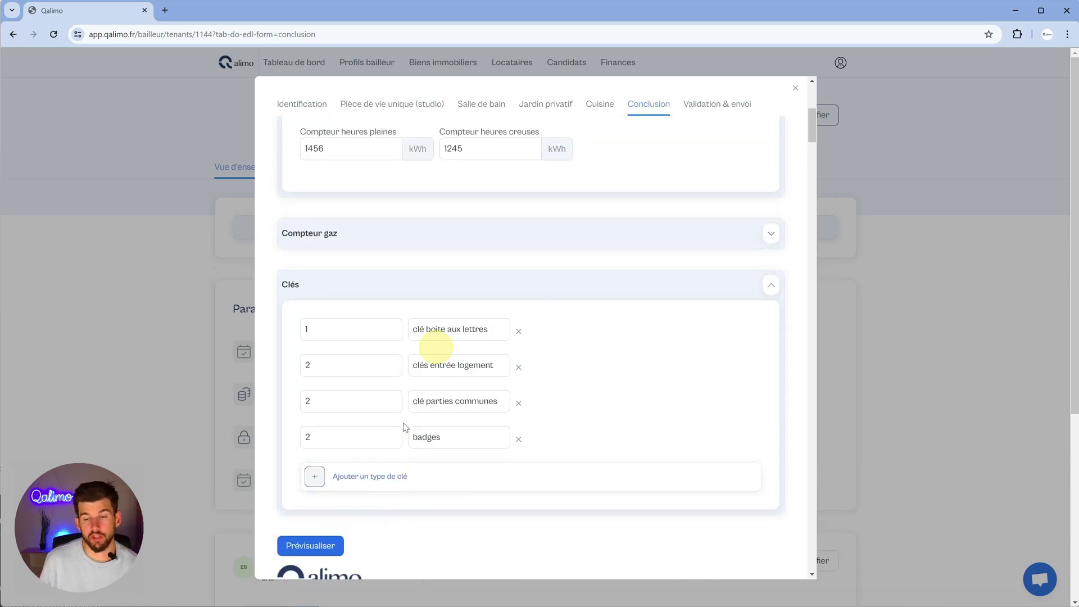
scroll(487, 406, down, 5)
scroll(487, 407, down, 7)
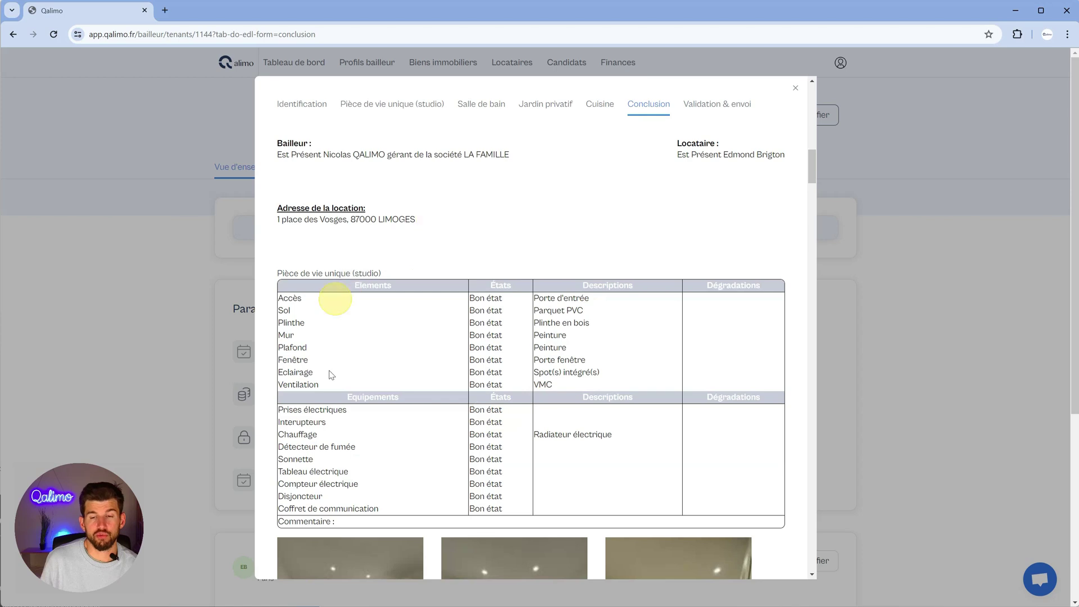
scroll(535, 301, down, 3)
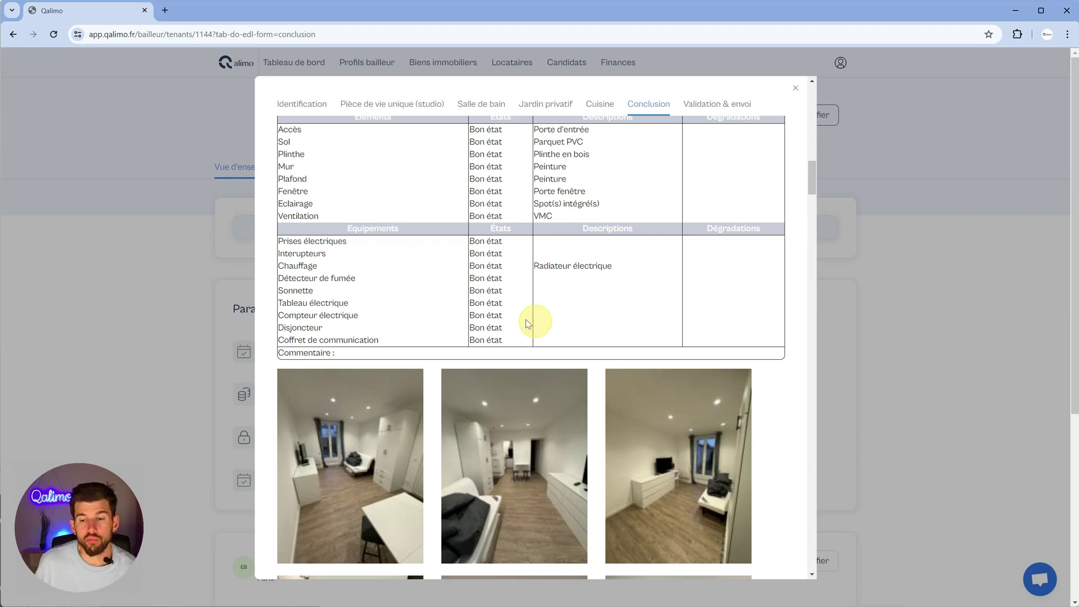
scroll(525, 320, down, 3)
scroll(525, 321, down, 15)
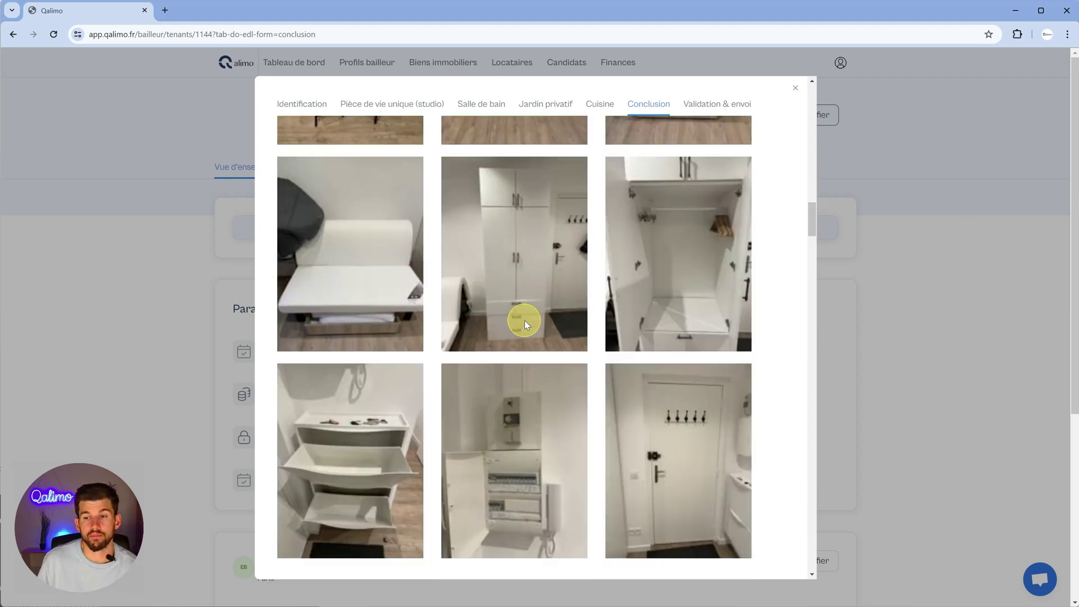
scroll(524, 323, up, 10)
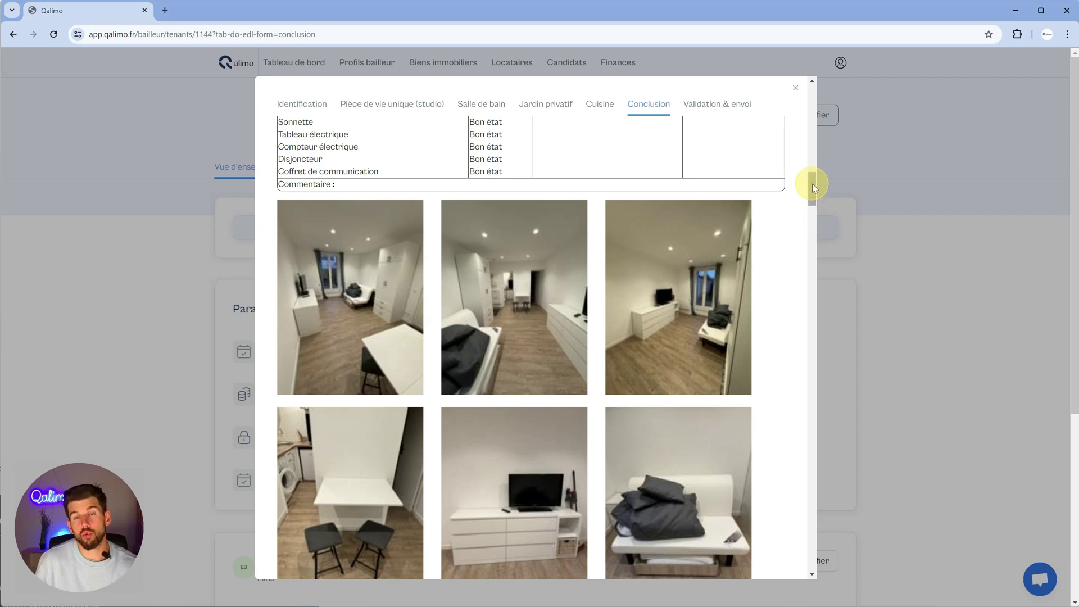
drag(813, 187, 815, 220)
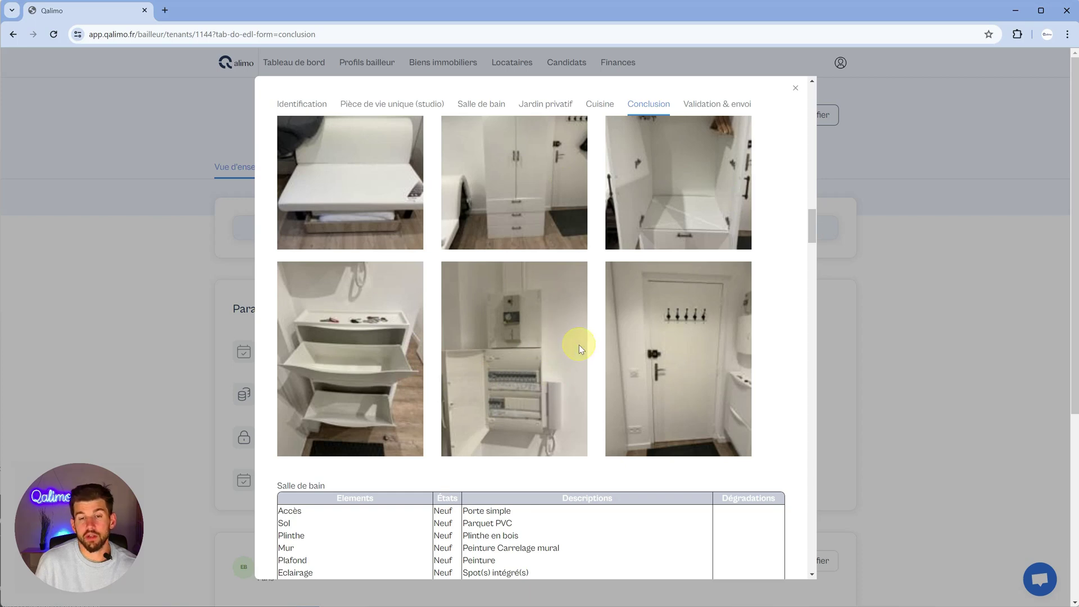
scroll(575, 342, down, 20)
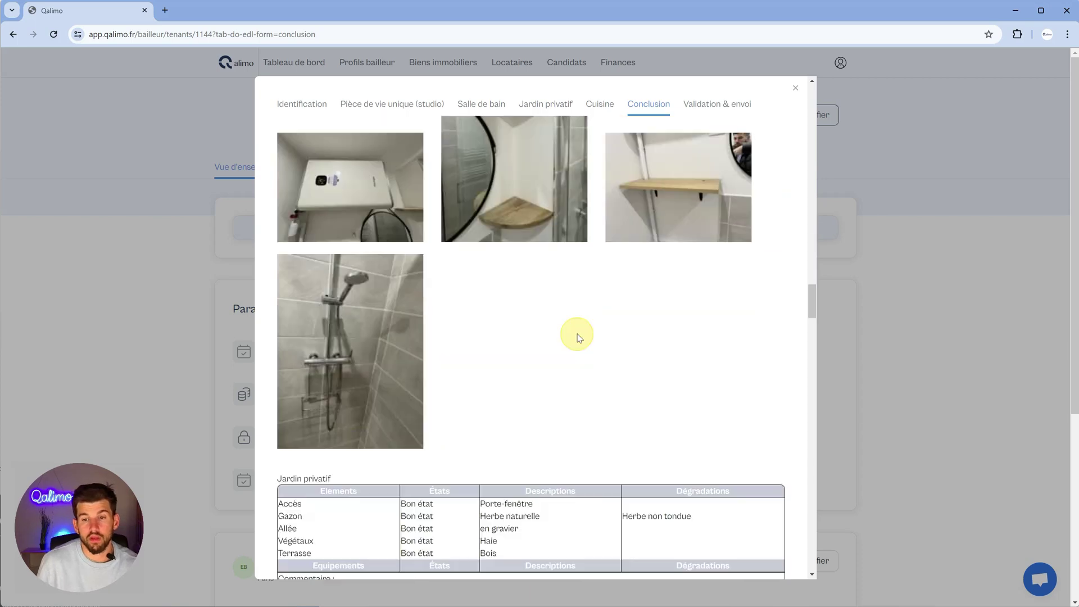
scroll(578, 333, down, 20)
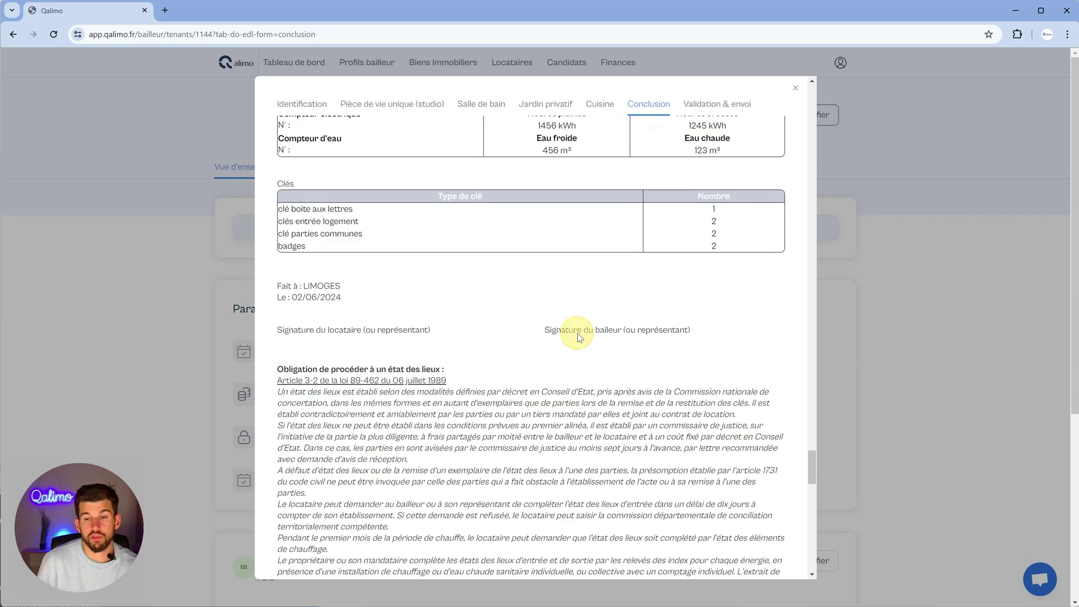
scroll(578, 333, down, 6)
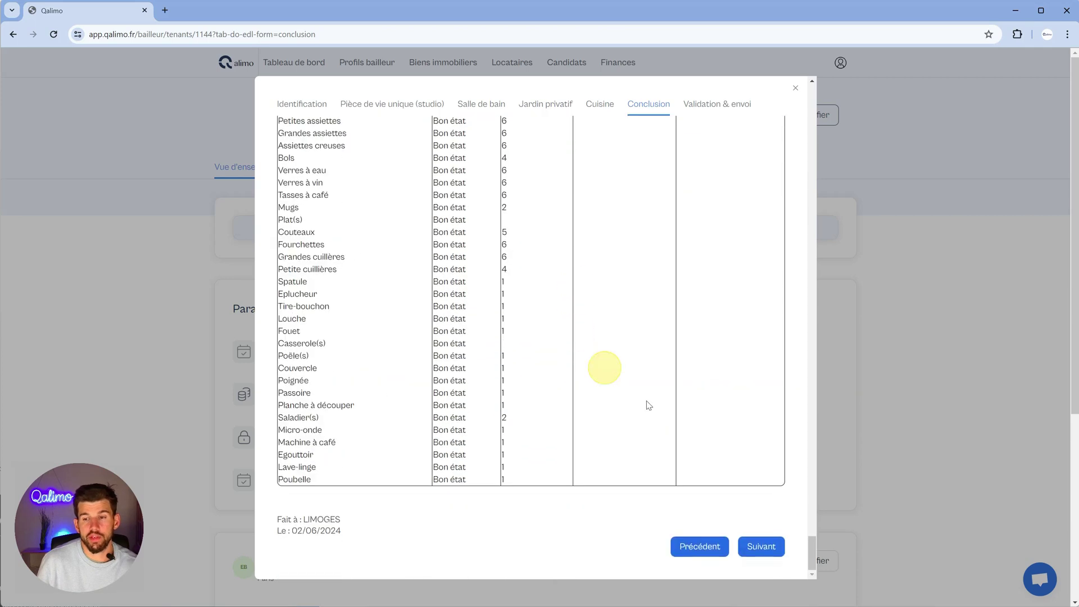
Finalize the état des lieux with the option to generate only the document
click(763, 548)
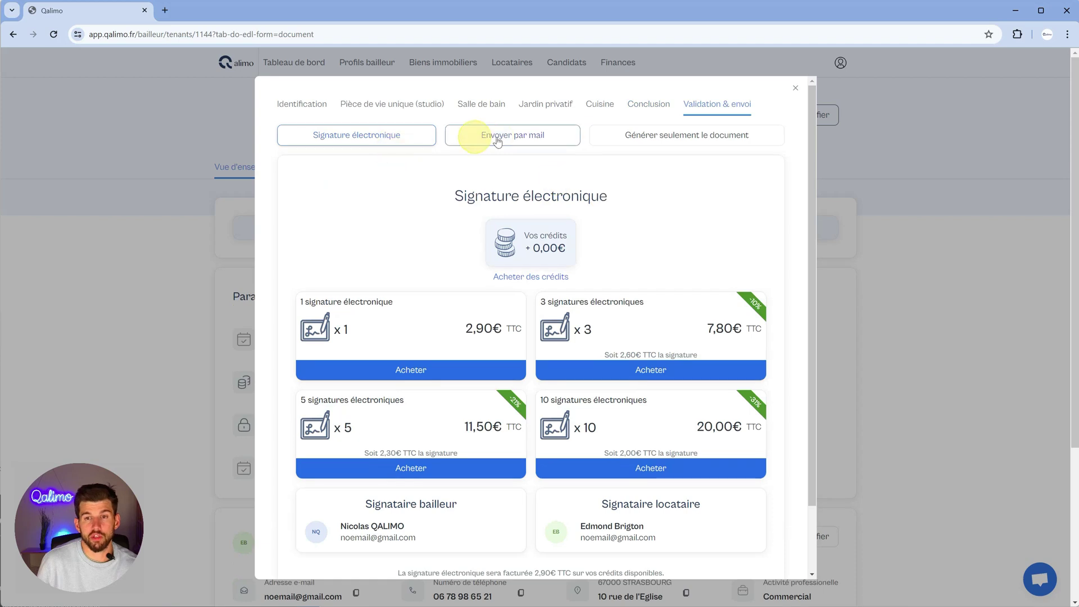
click(669, 139)
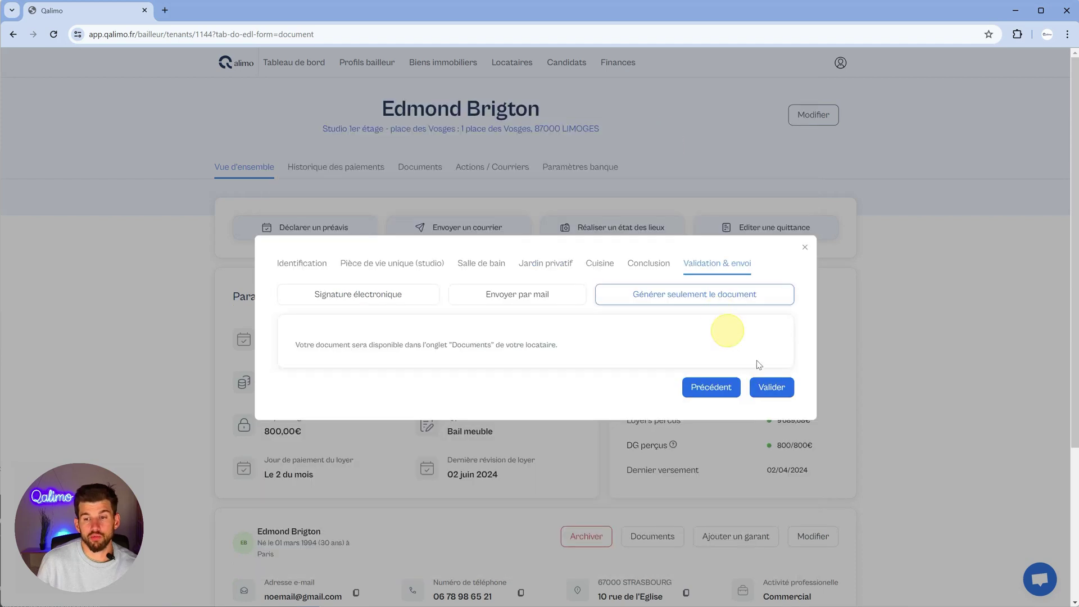
click(786, 386)
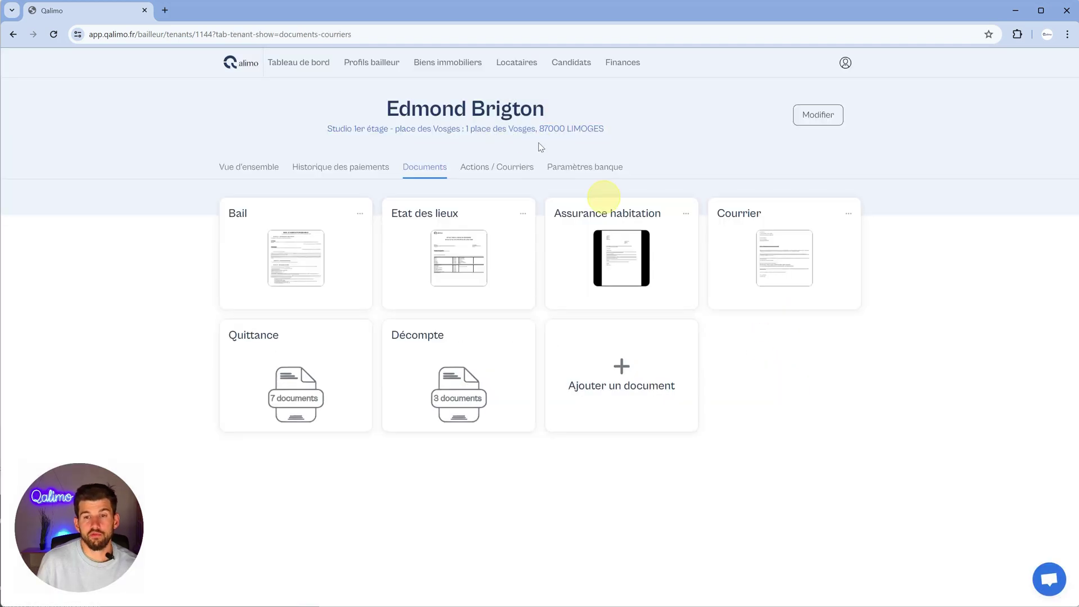
Start a lease amendment for the tenant of the type "Avenant pour modification des charges"
click(498, 168)
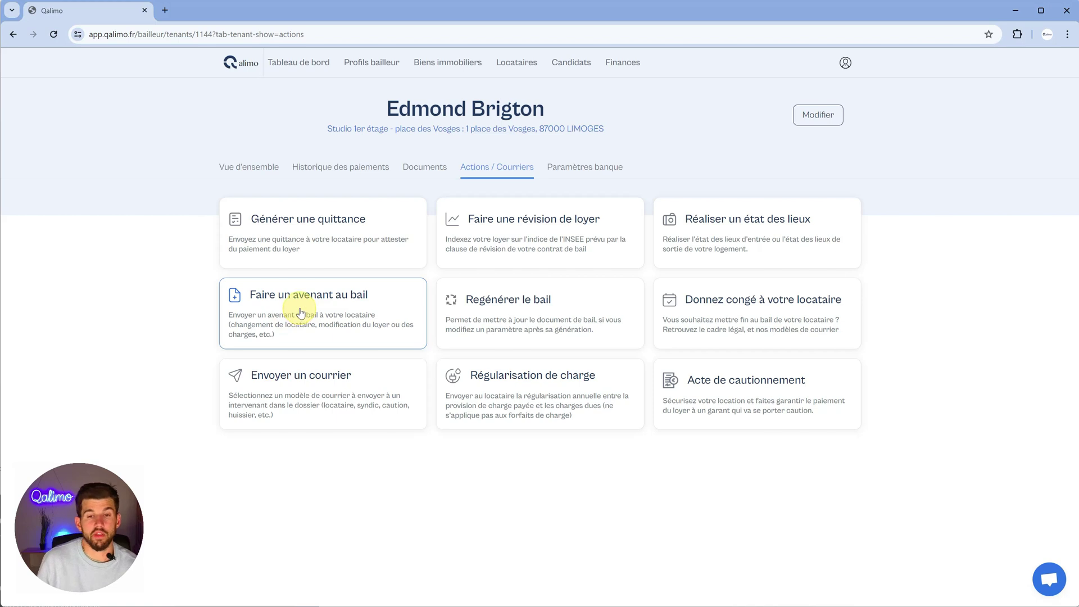
click(301, 313)
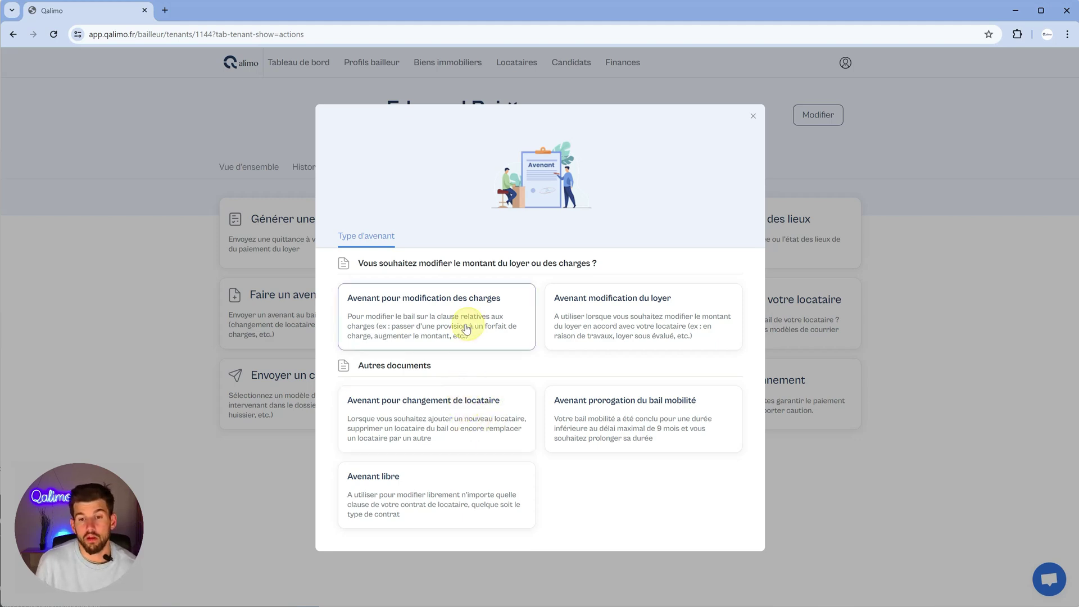
click(426, 320)
Generate the amendment with effective date 01/07/2024, option "Augmentation du forfait de charge" and a new charges amount of 100 €
click(350, 346)
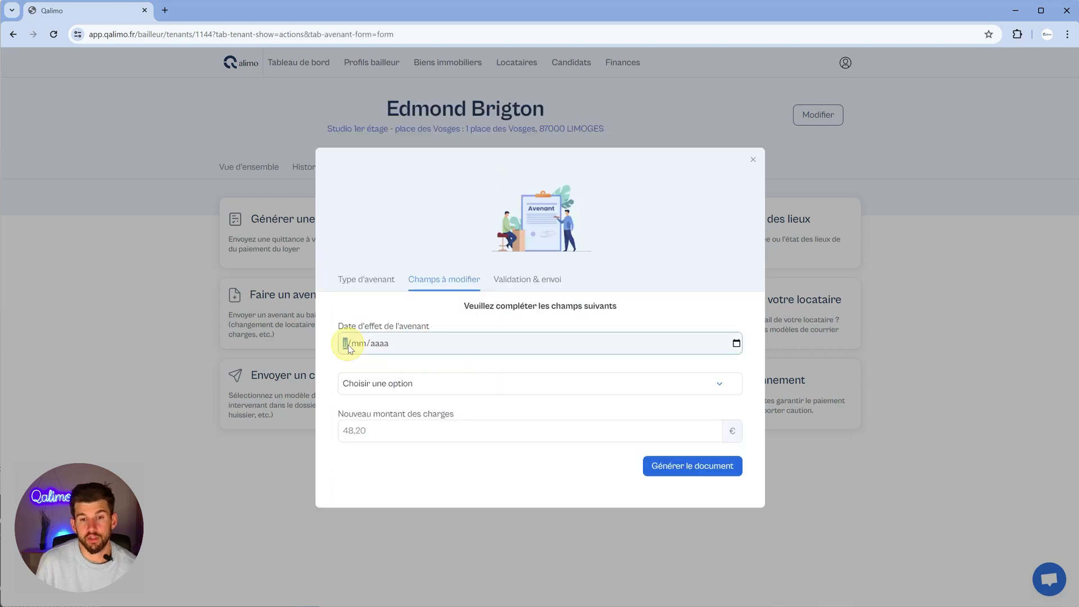
text(01072024)
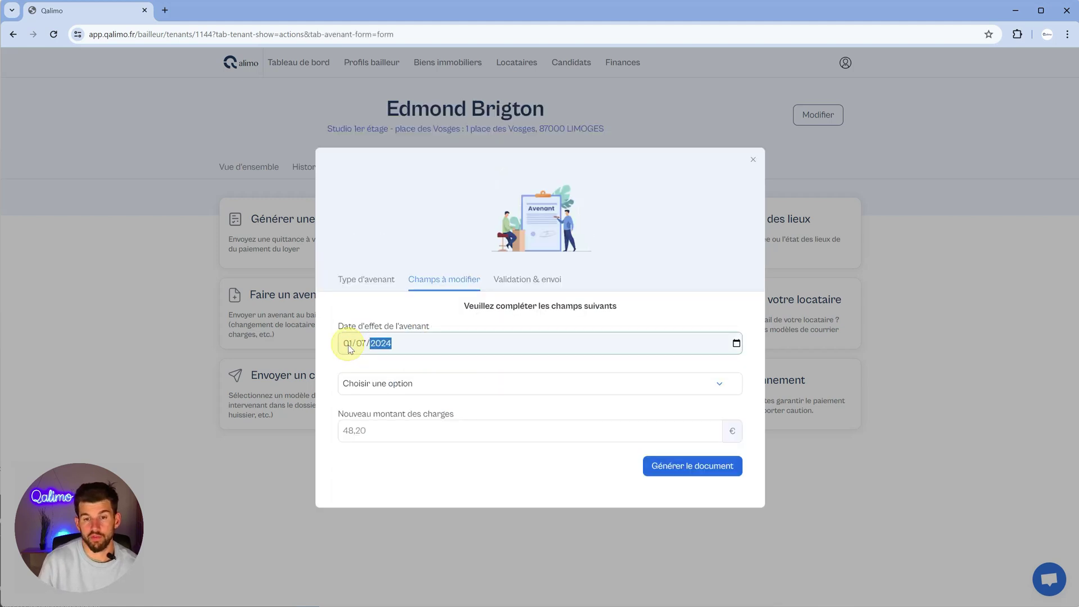
click(372, 386)
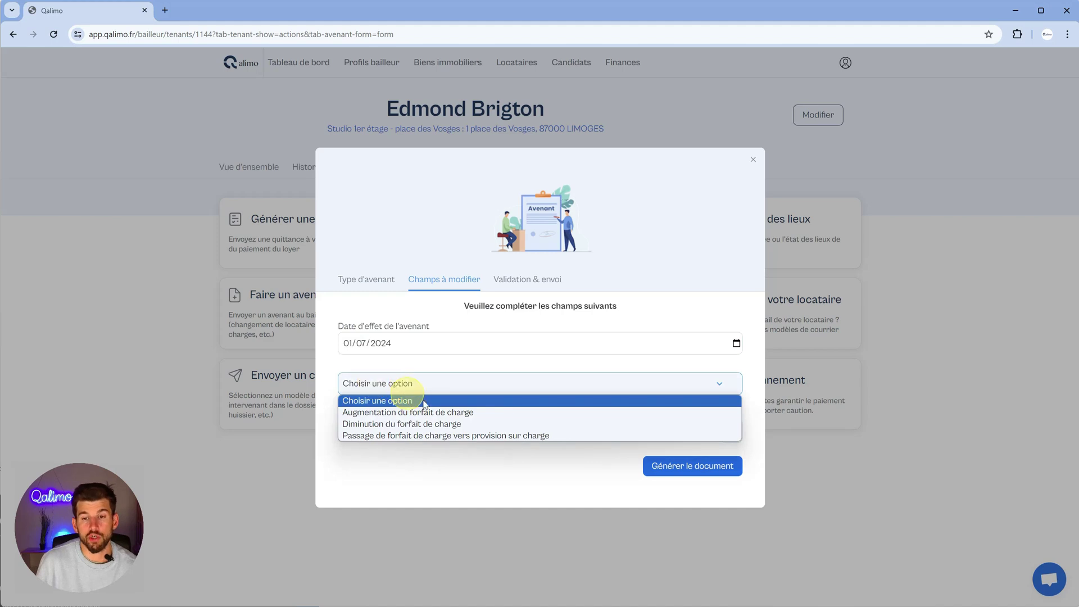
click(488, 415)
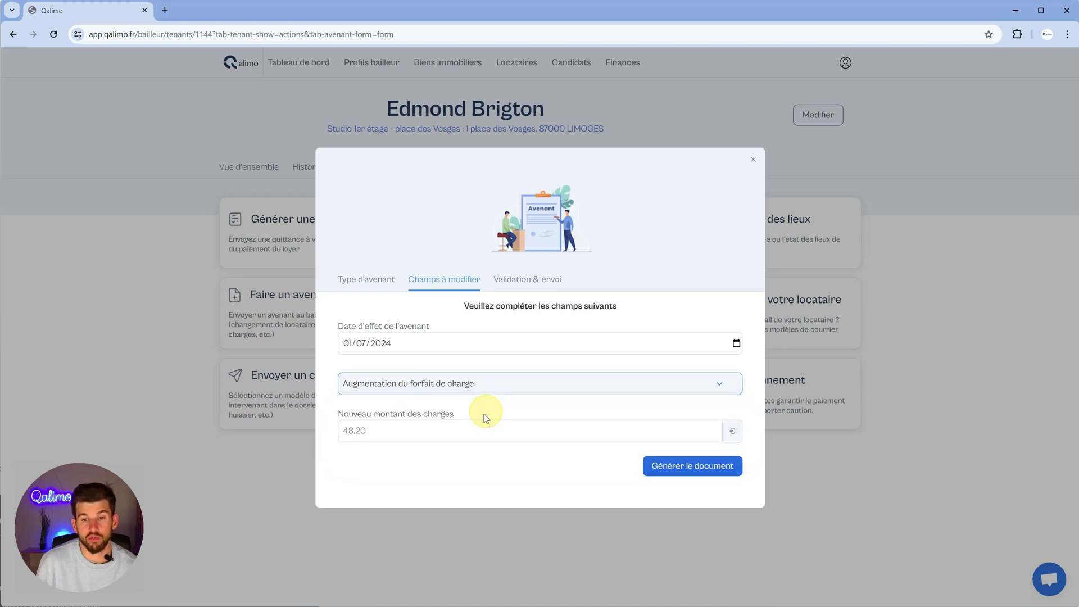
click(410, 430)
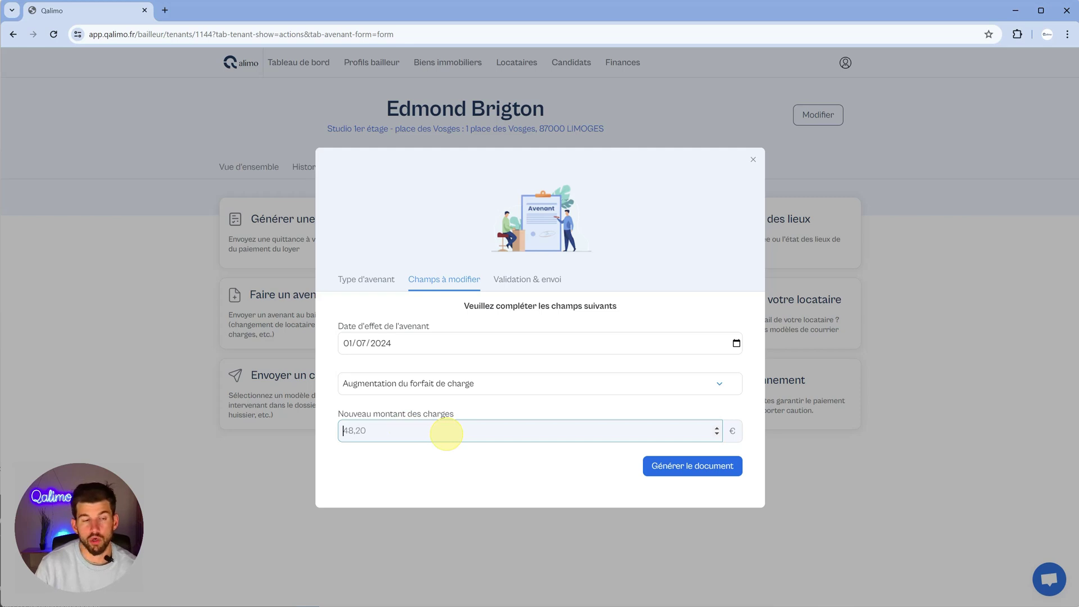
text(100)
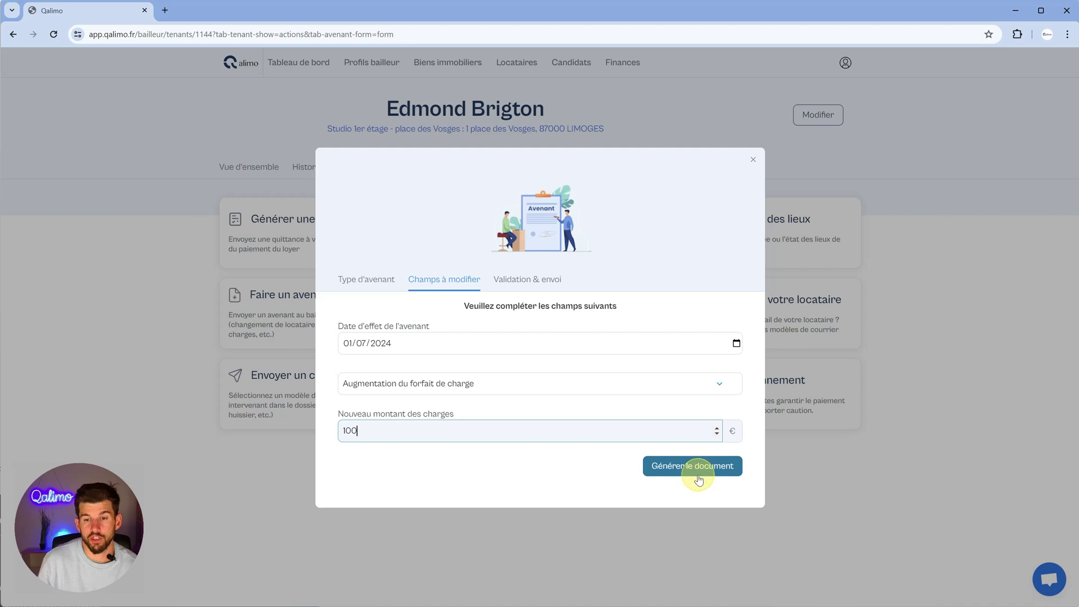
click(683, 464)
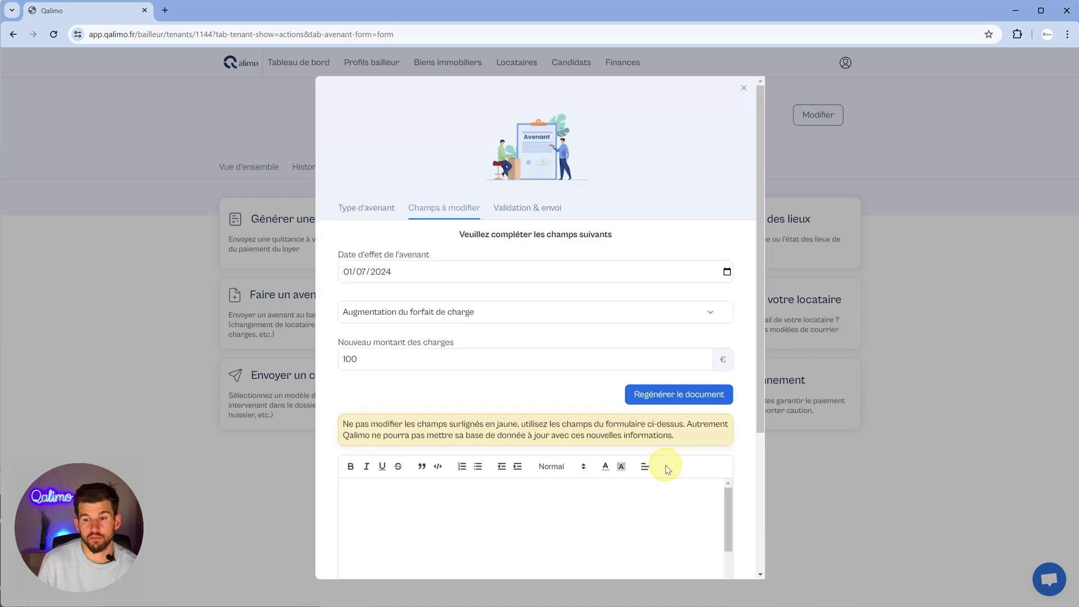
Read through the generated amendment down to the signatures and proceed to its validation and sending options
scroll(564, 387, down, 3)
scroll(565, 387, down, 2)
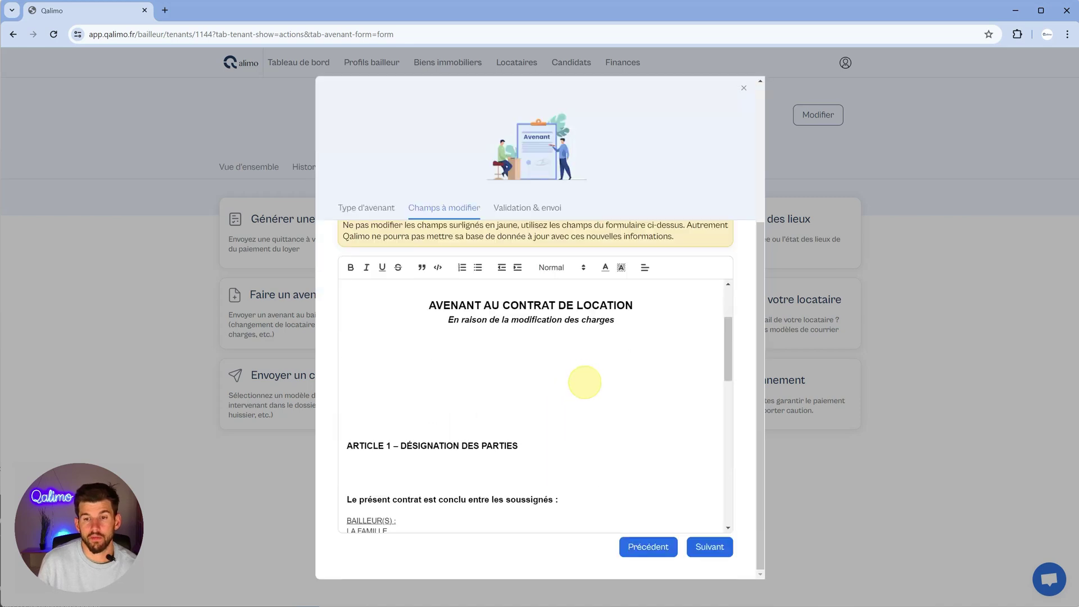
scroll(575, 383, down, 8)
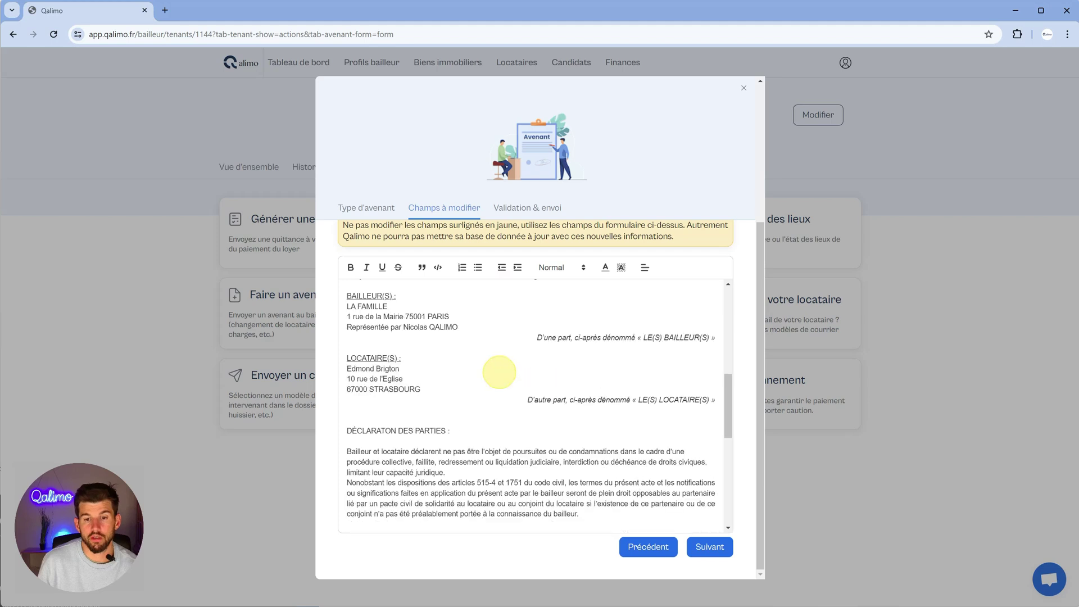
scroll(499, 372, down, 3)
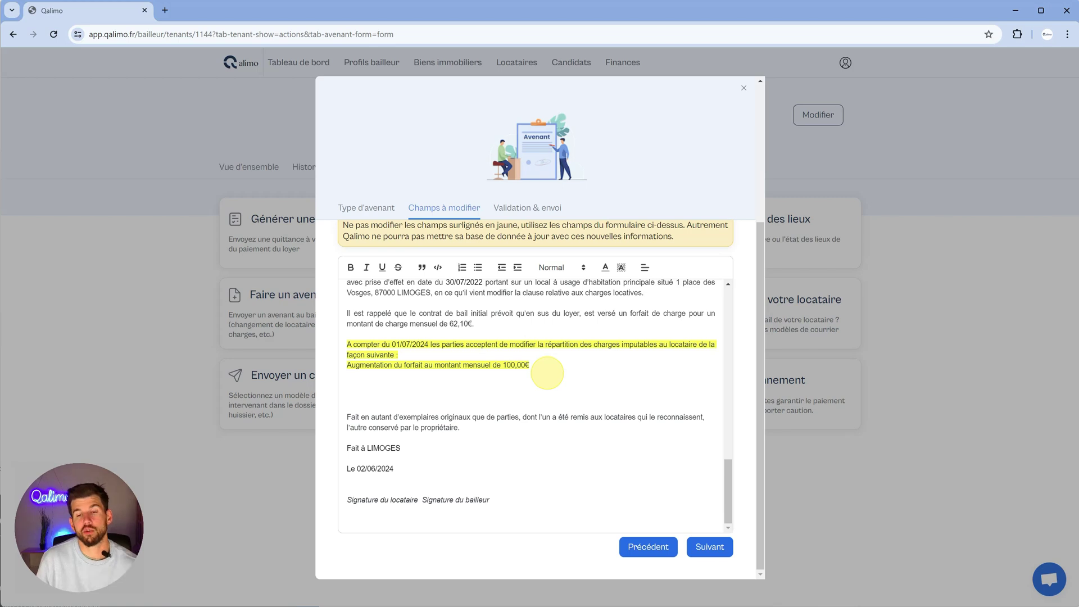
click(710, 546)
scroll(693, 427, up, 5)
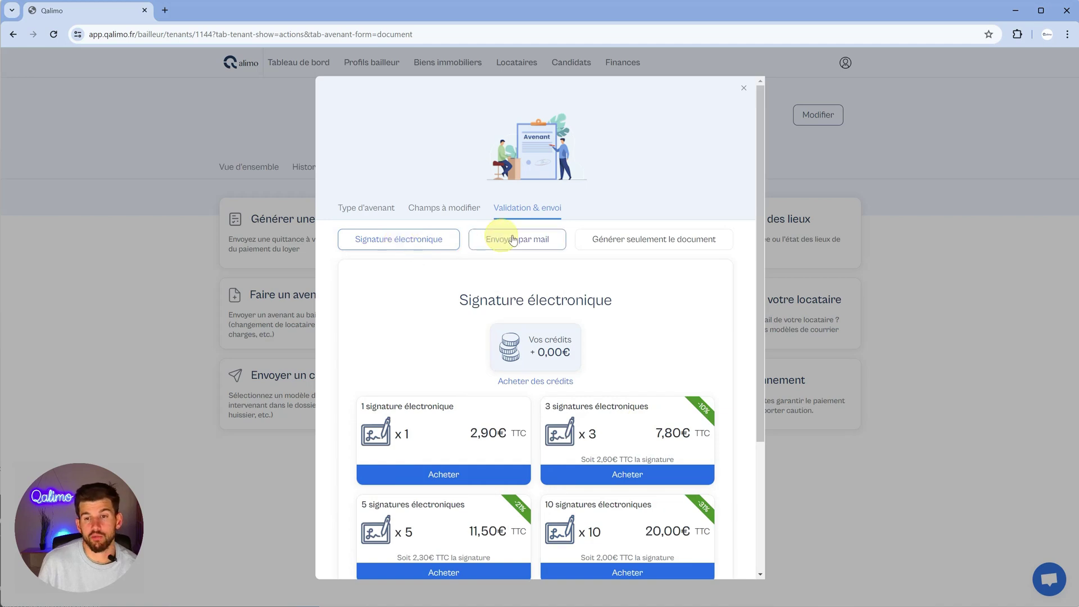
Finalize the lease amendment with the option to generate only the document and return to the tenant's actions and letters
click(622, 241)
click(731, 443)
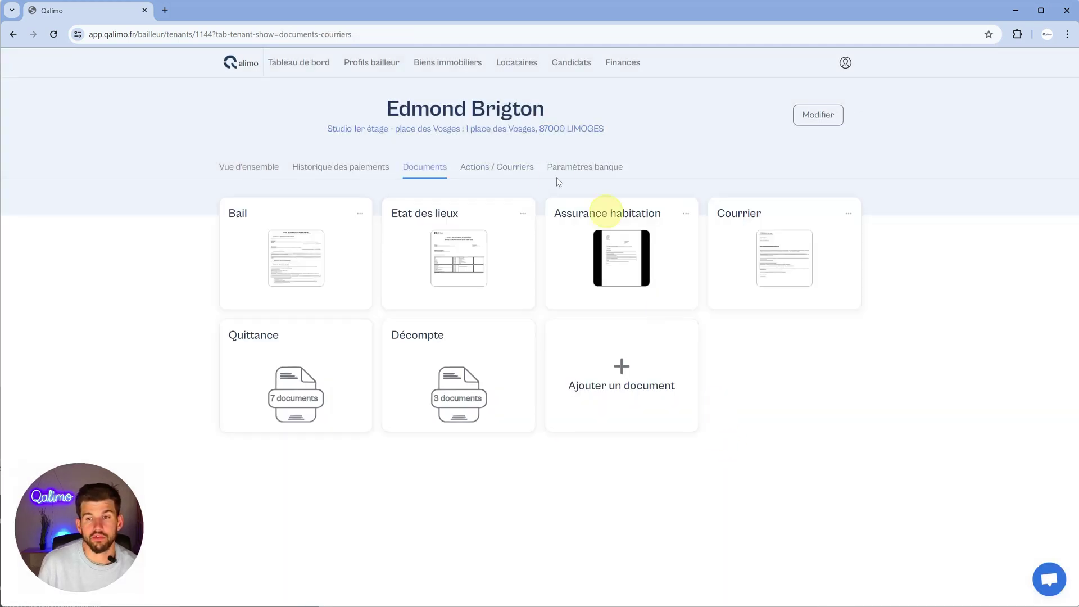
click(516, 168)
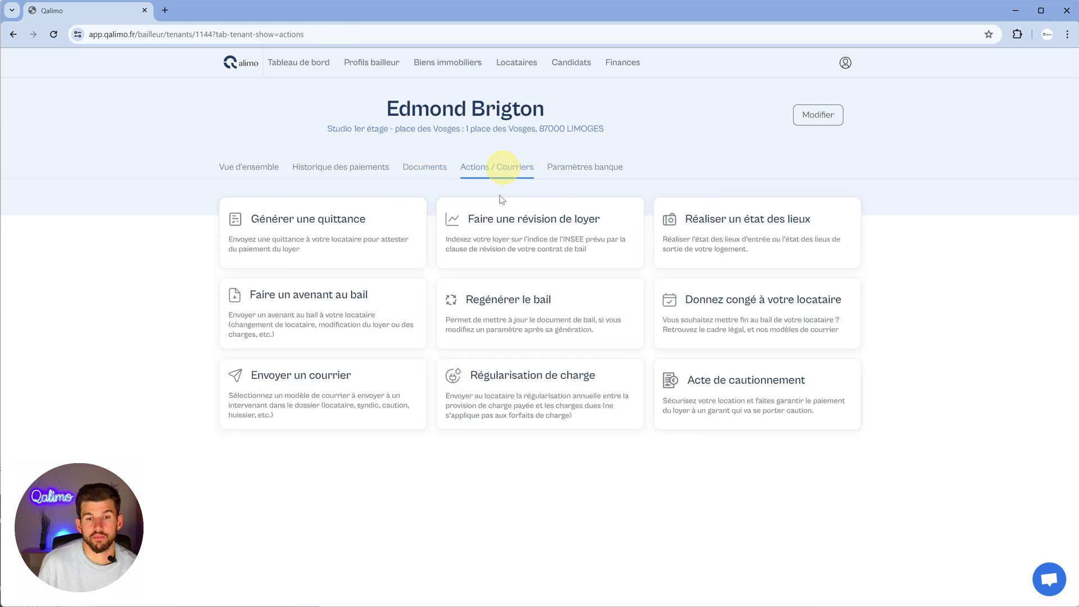
Review the lease regeneration form's tenant selection, lease parameters and sending options, and close it without regenerating the lease
click(541, 310)
scroll(537, 308, down, 2)
scroll(565, 312, up, 2)
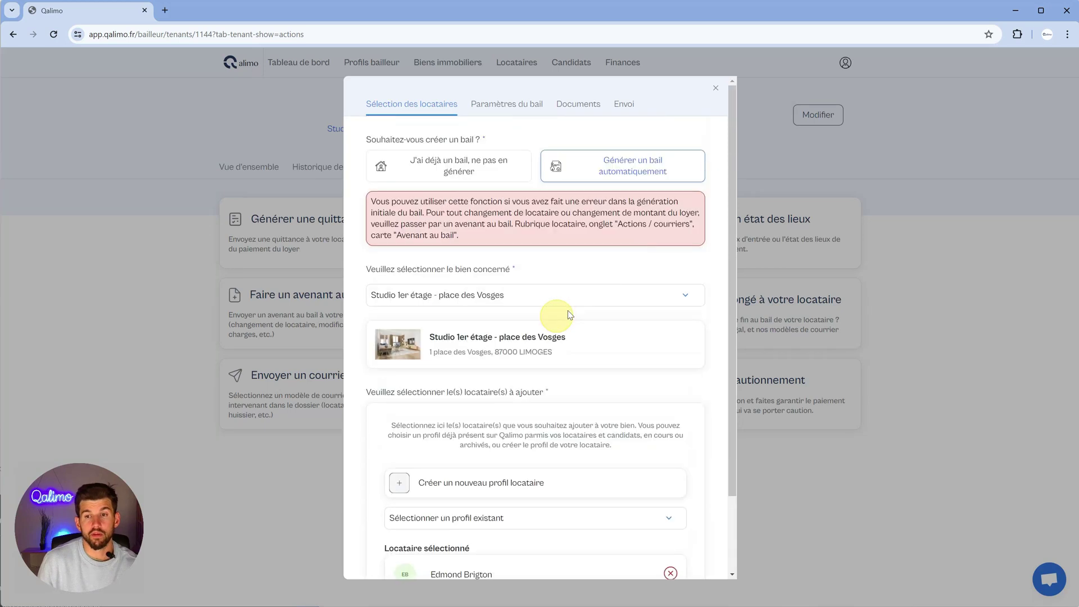
click(524, 112)
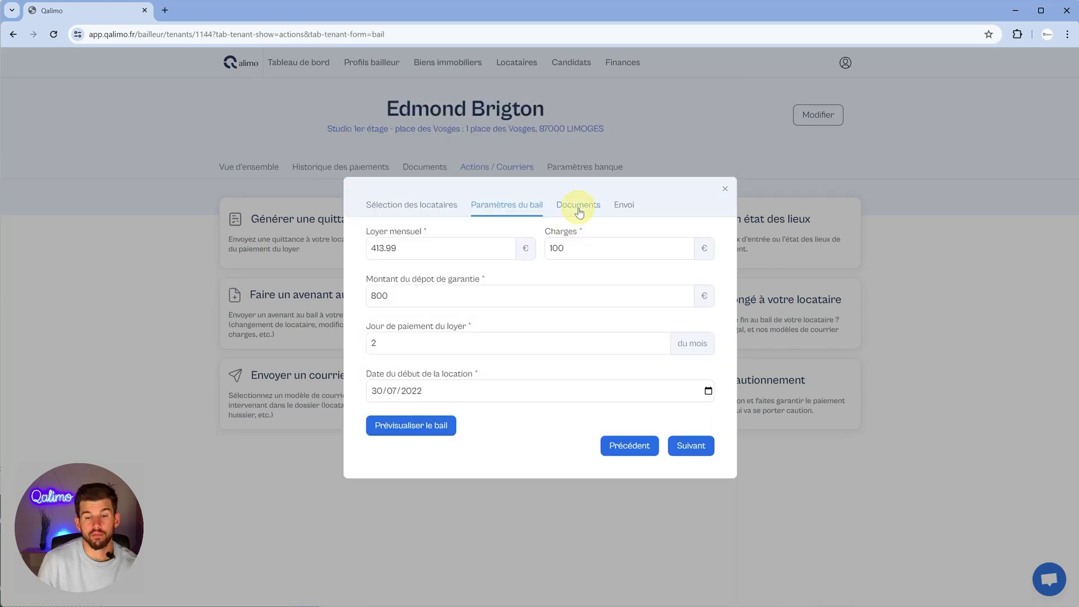
drag(577, 208, 517, 209)
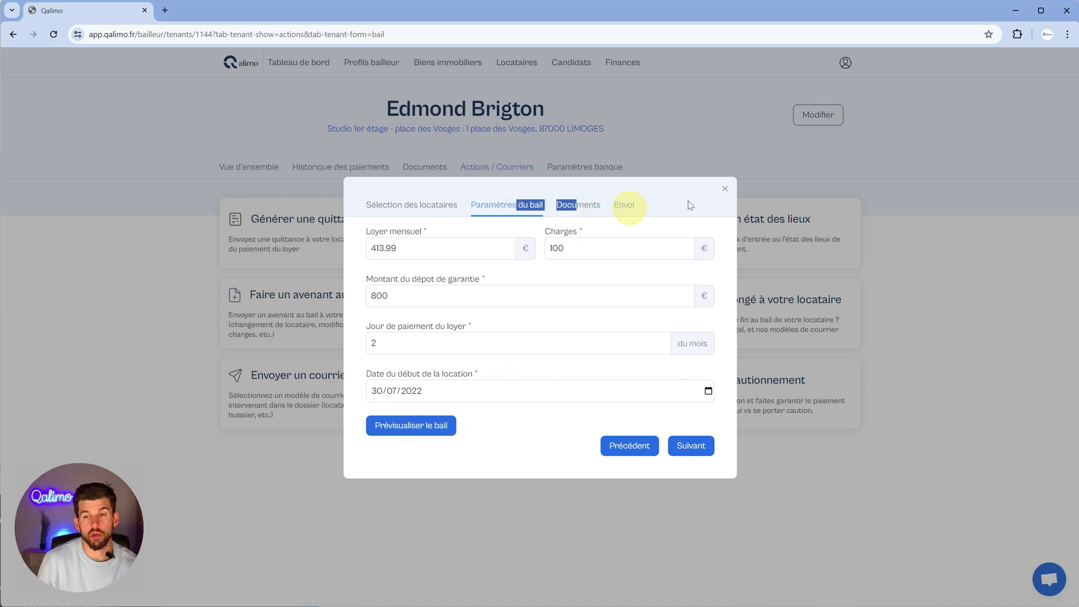
click(622, 204)
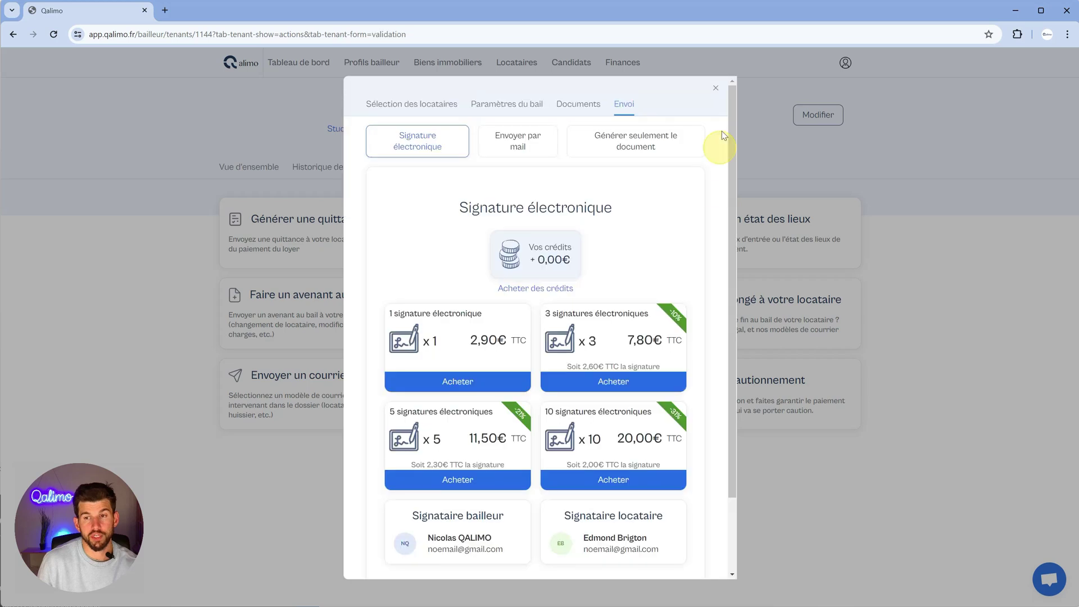
click(715, 88)
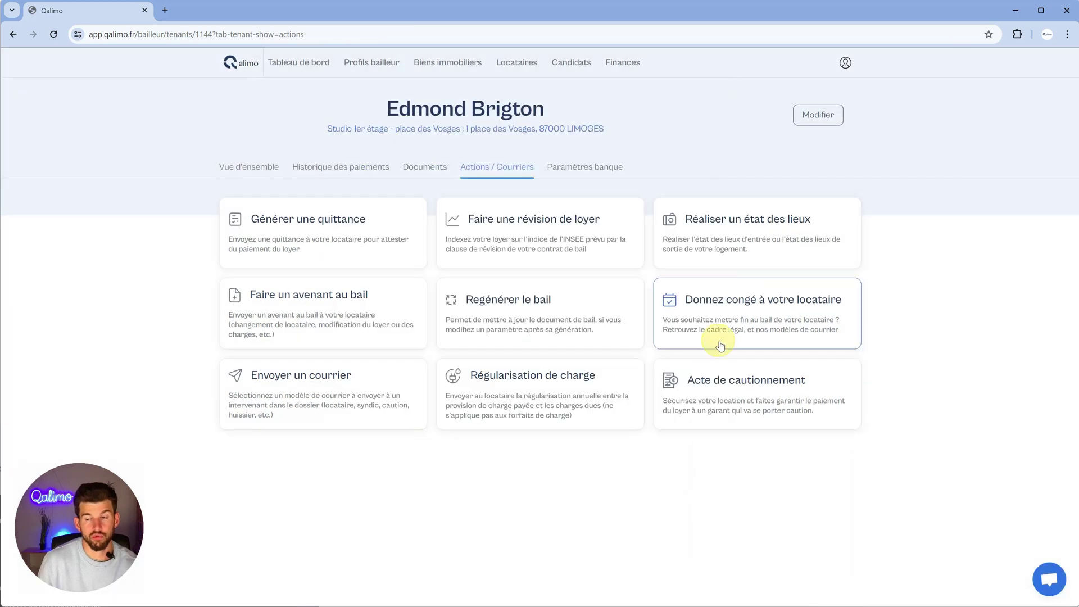
Read through the "Congé pour vente (bail meublé)" notice letter down to the signature and close it without validating
click(807, 323)
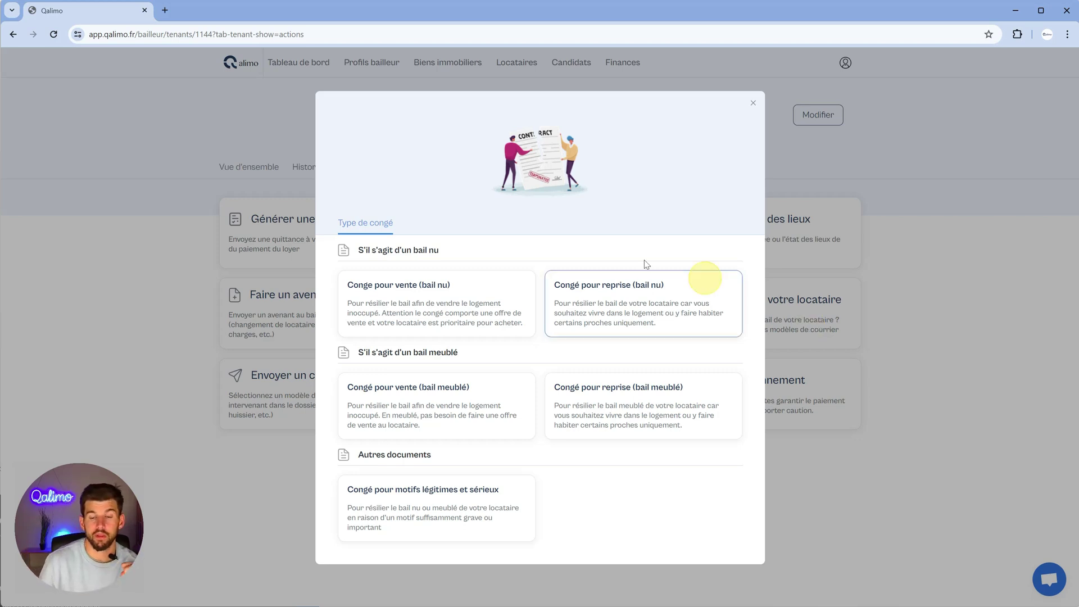
click(458, 415)
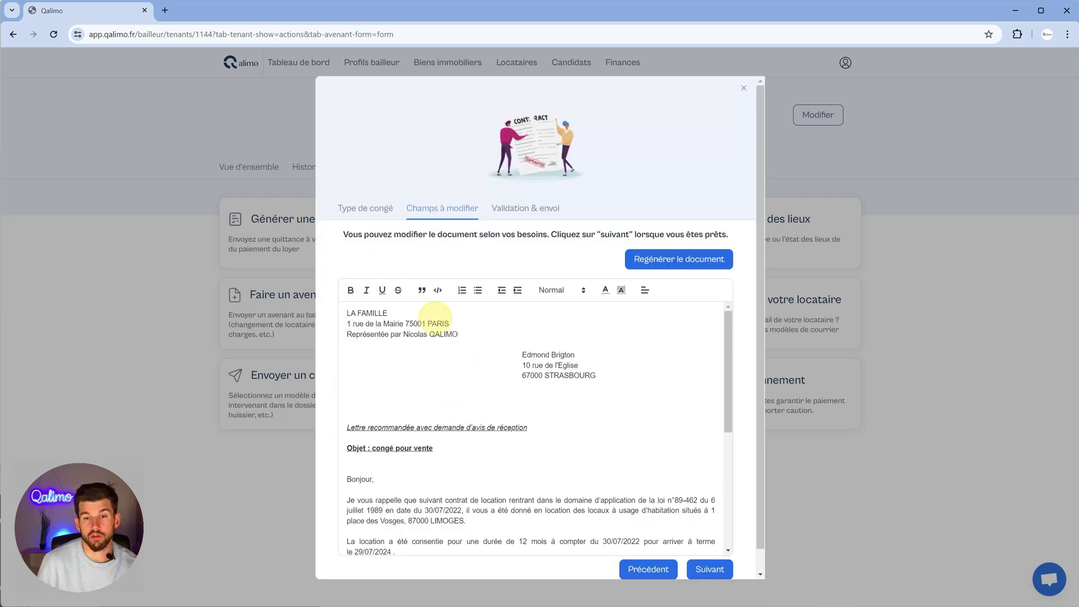
scroll(518, 398, down, 3)
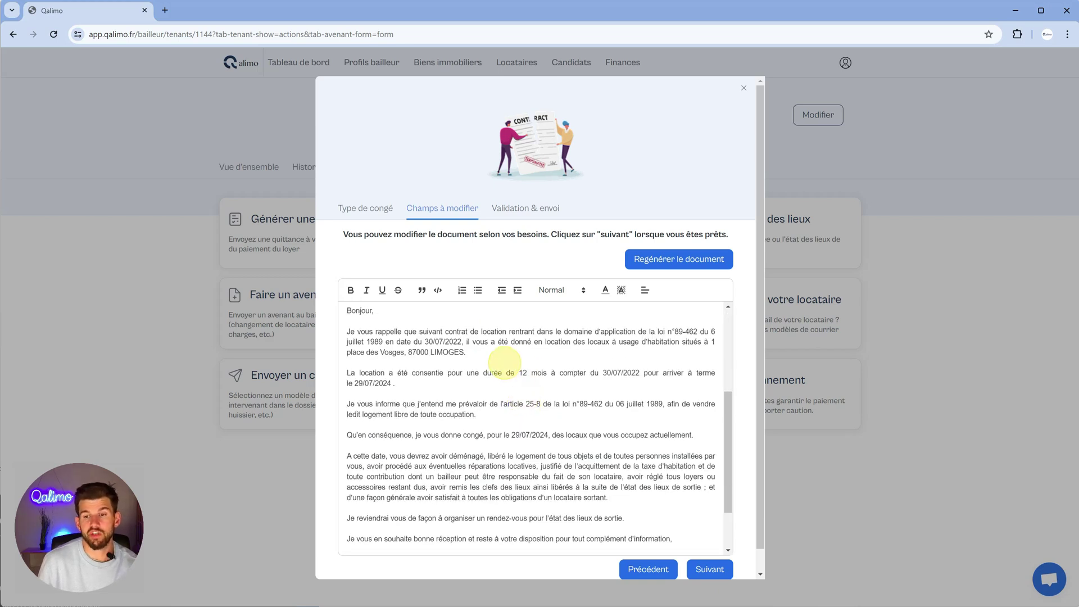
scroll(504, 365, down, 2)
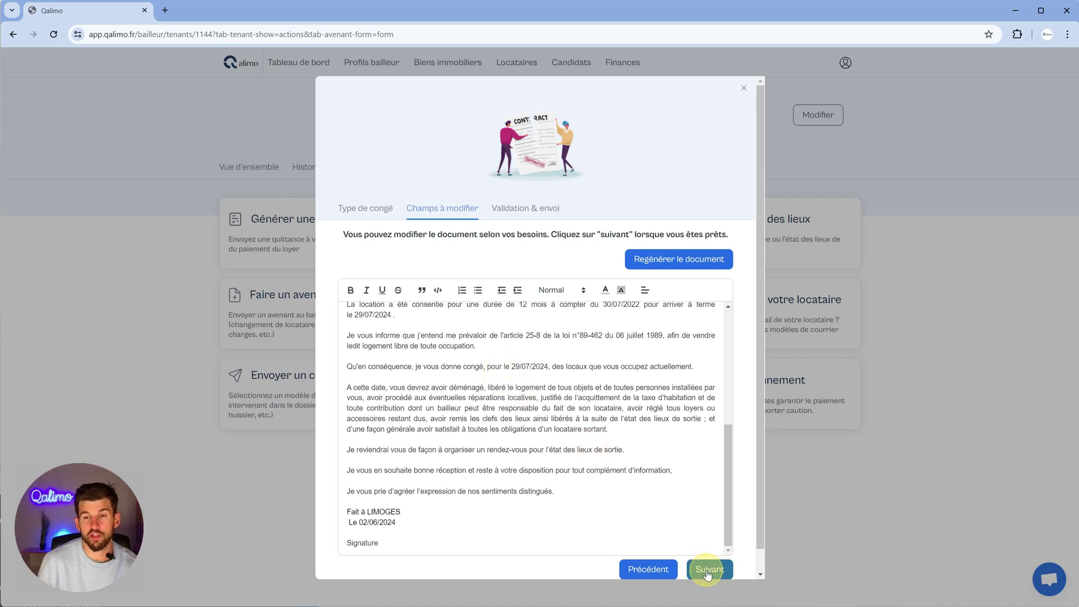
click(744, 92)
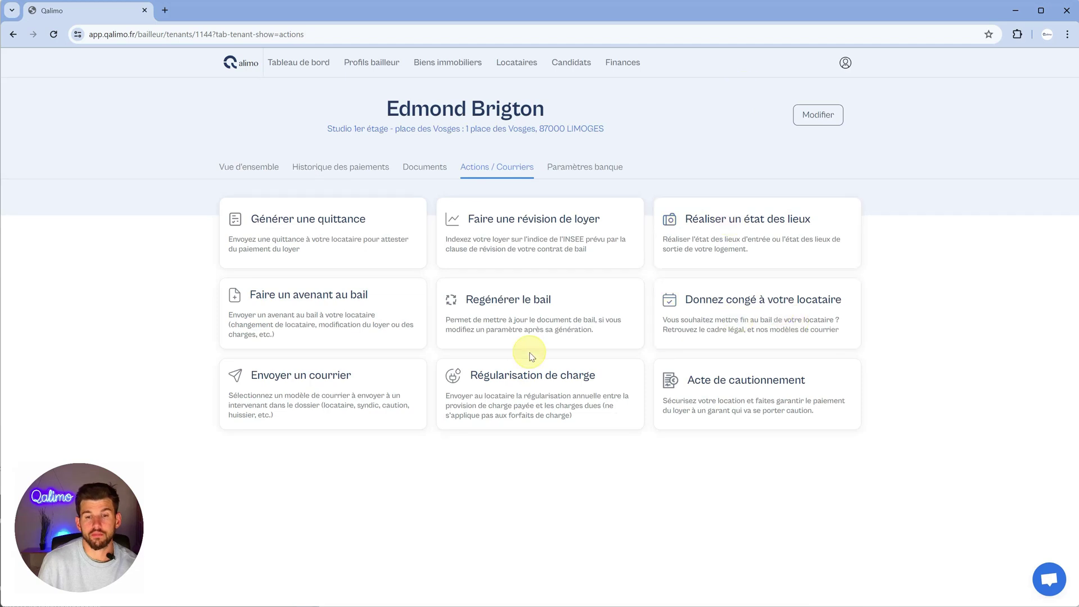
Browse the tenant letter templates and start a letter of the type "Demande justificatif assurance habitation"
click(278, 411)
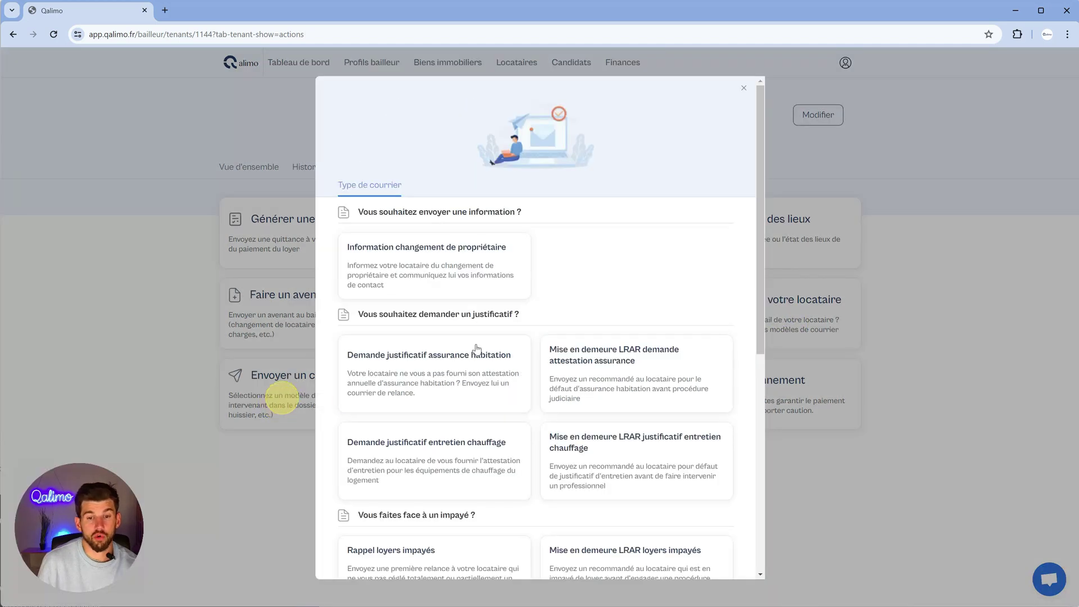
scroll(439, 279, down, 3)
scroll(482, 369, down, 4)
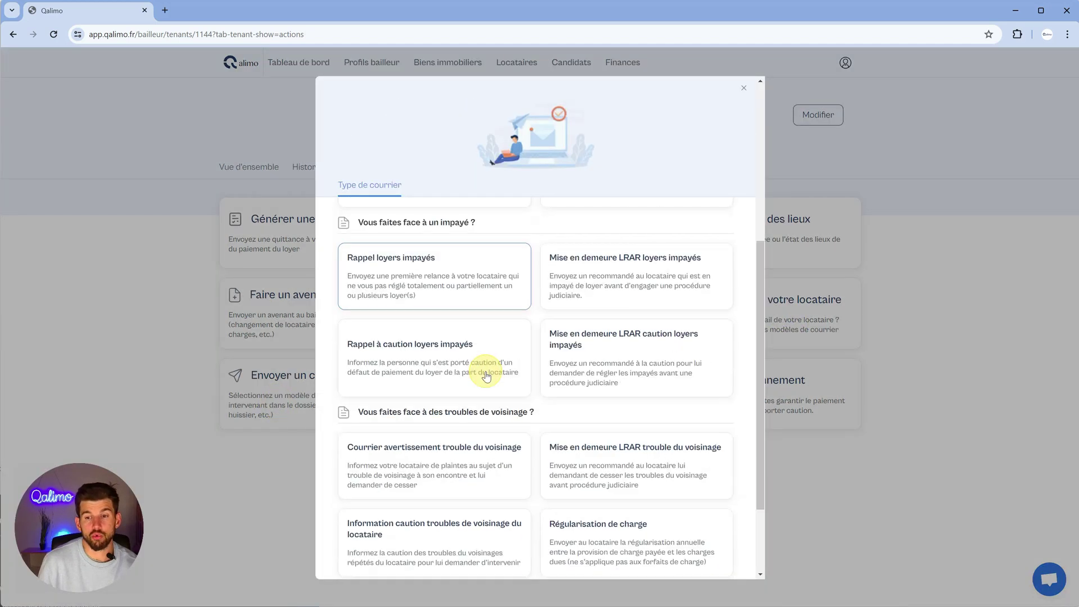
scroll(486, 375, up, 7)
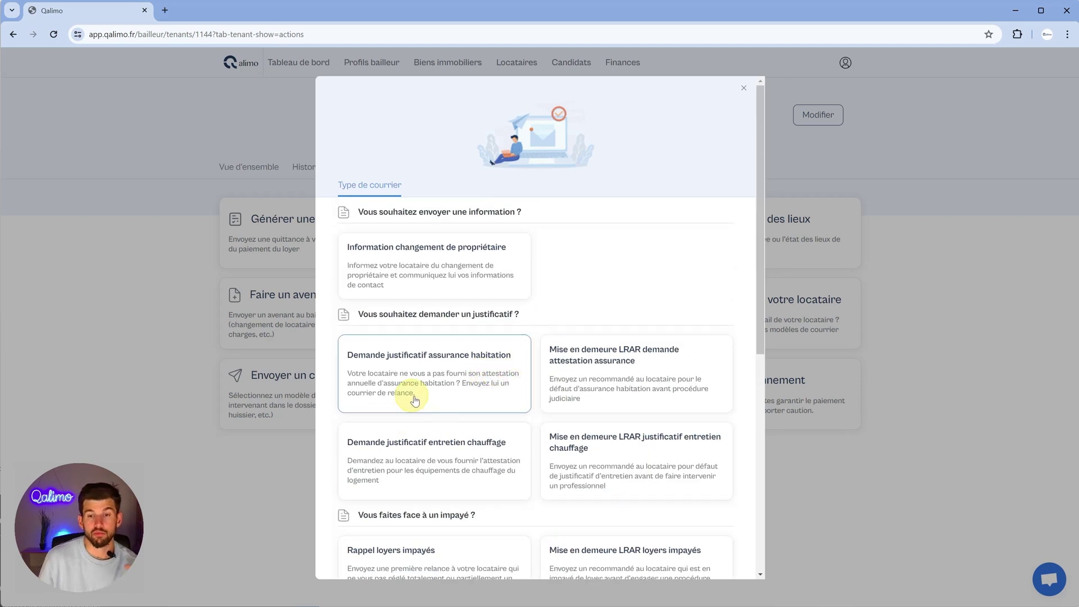
click(440, 374)
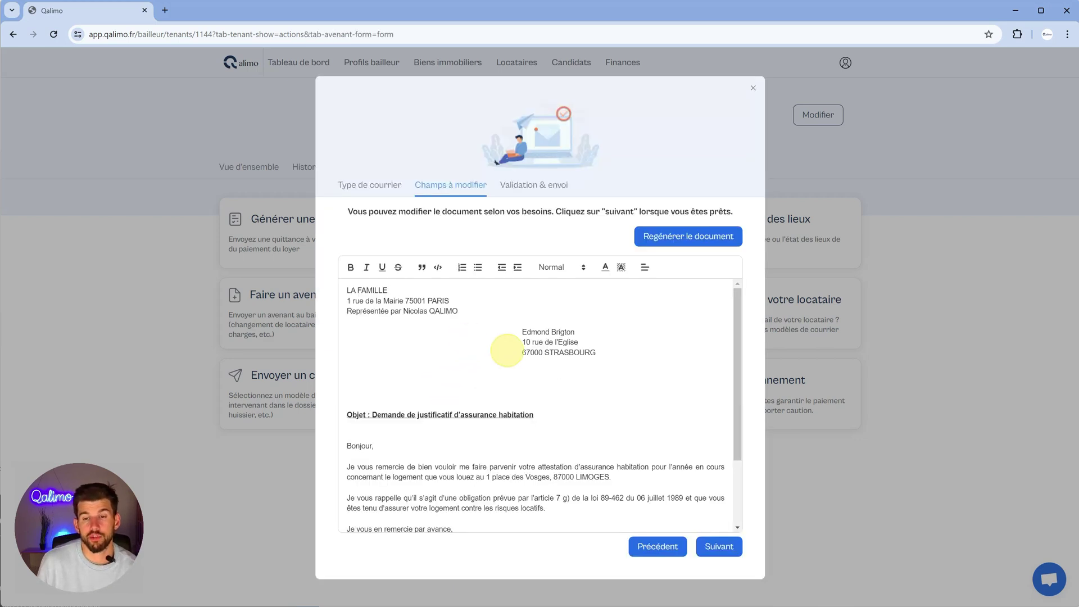
Read through the home insurance request letter and validate it with the option "Envoyer par mail"
scroll(562, 359, down, 3)
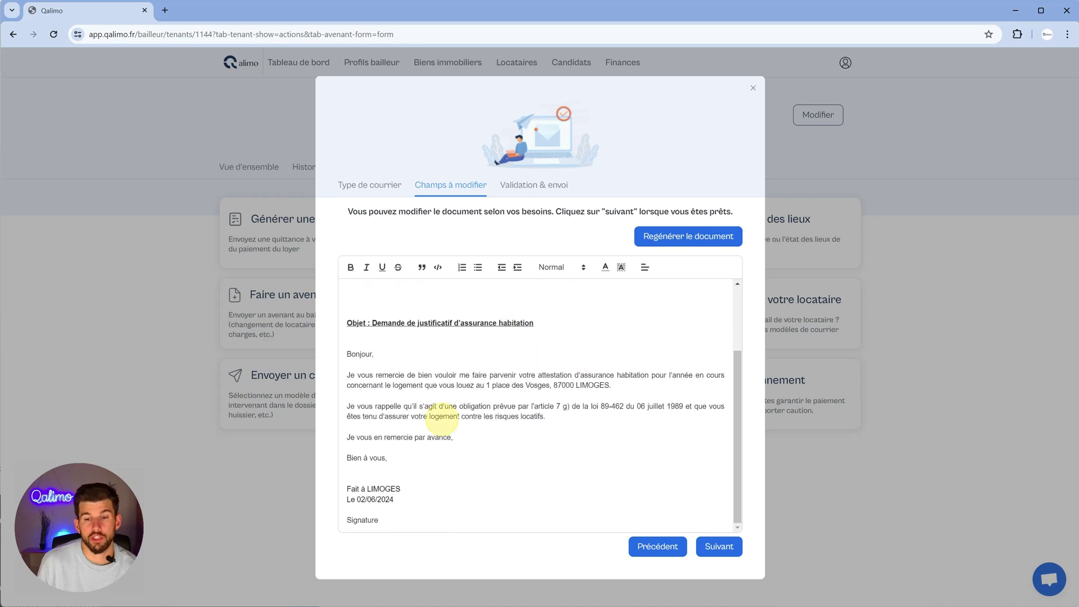
click(730, 556)
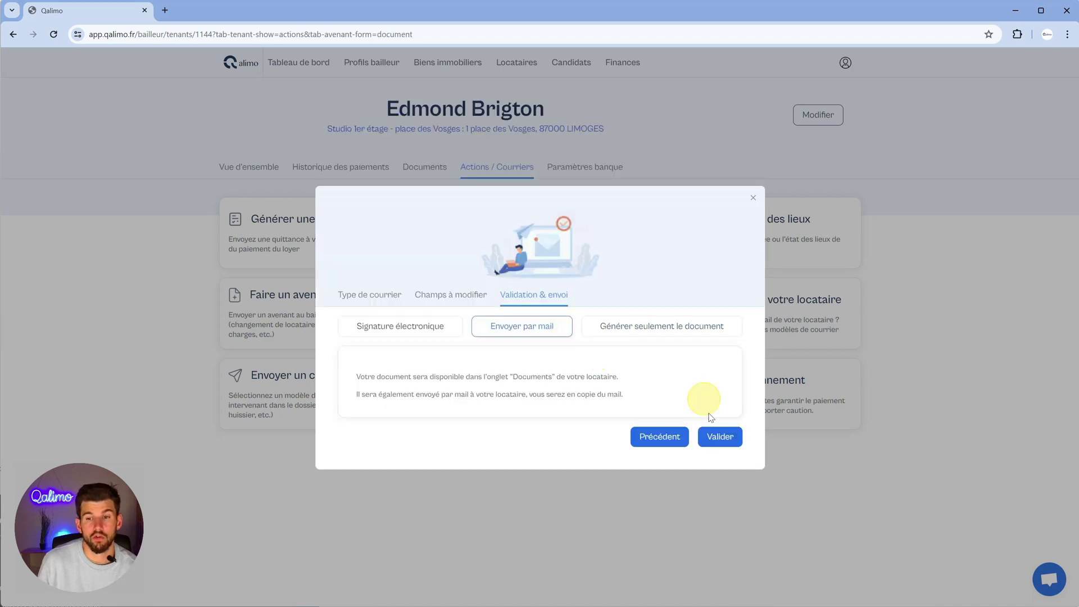
click(717, 436)
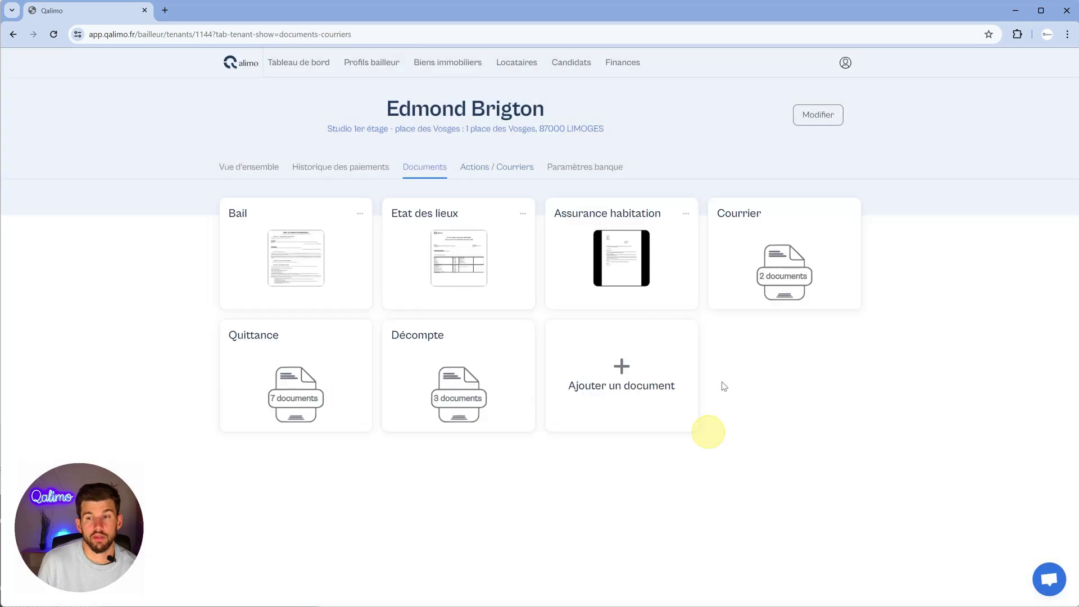
Look at the letters stored in the tenant's documents and return to the actions and letters
click(782, 278)
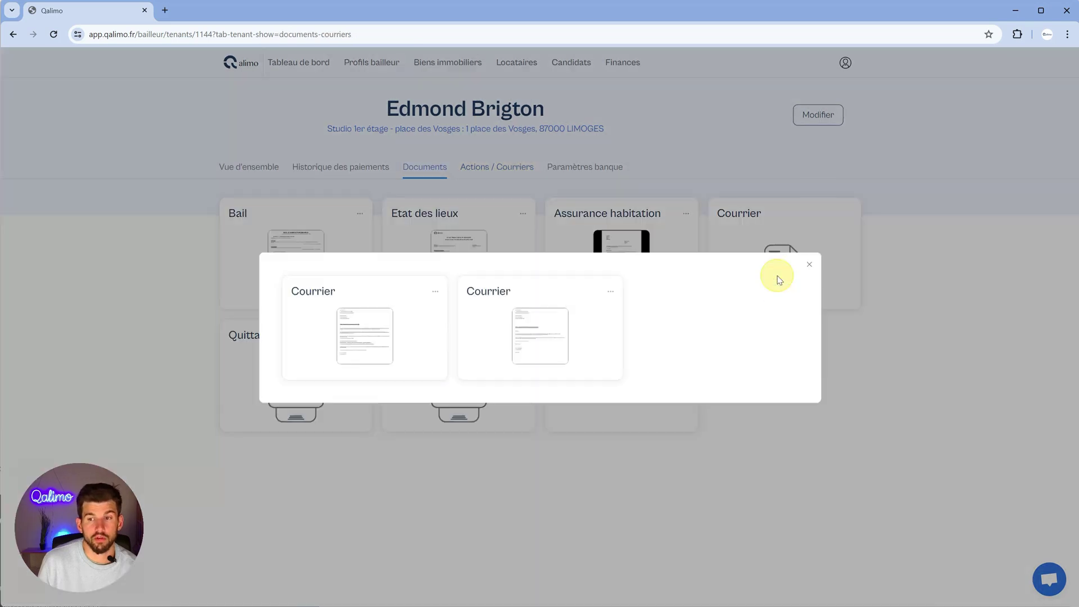
click(810, 265)
click(504, 170)
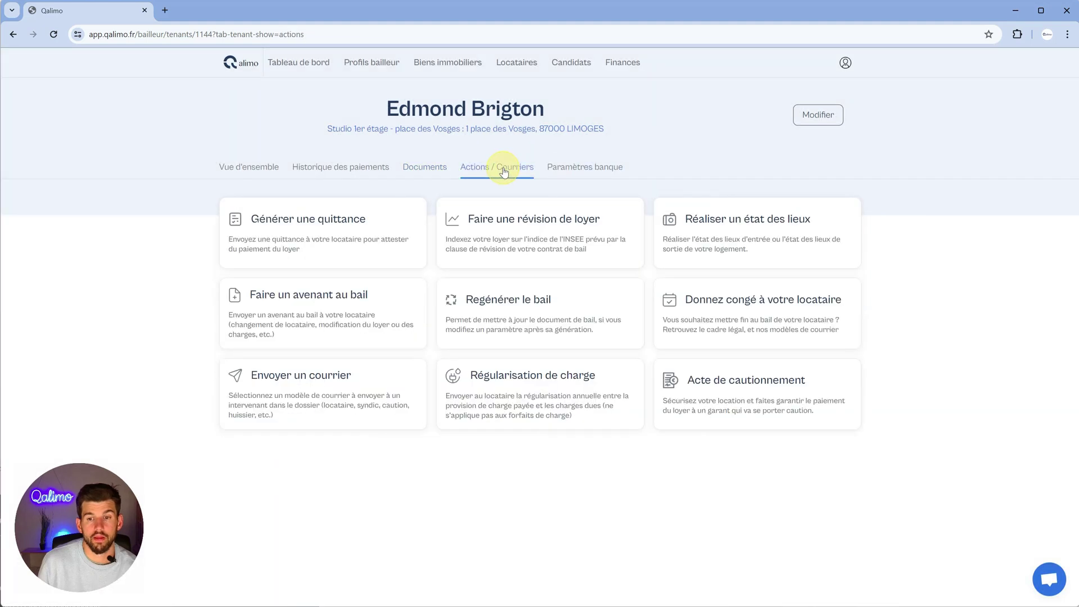
Start a charge regularisation for the tenant and show the detail of the charge provisions called over the period
click(522, 400)
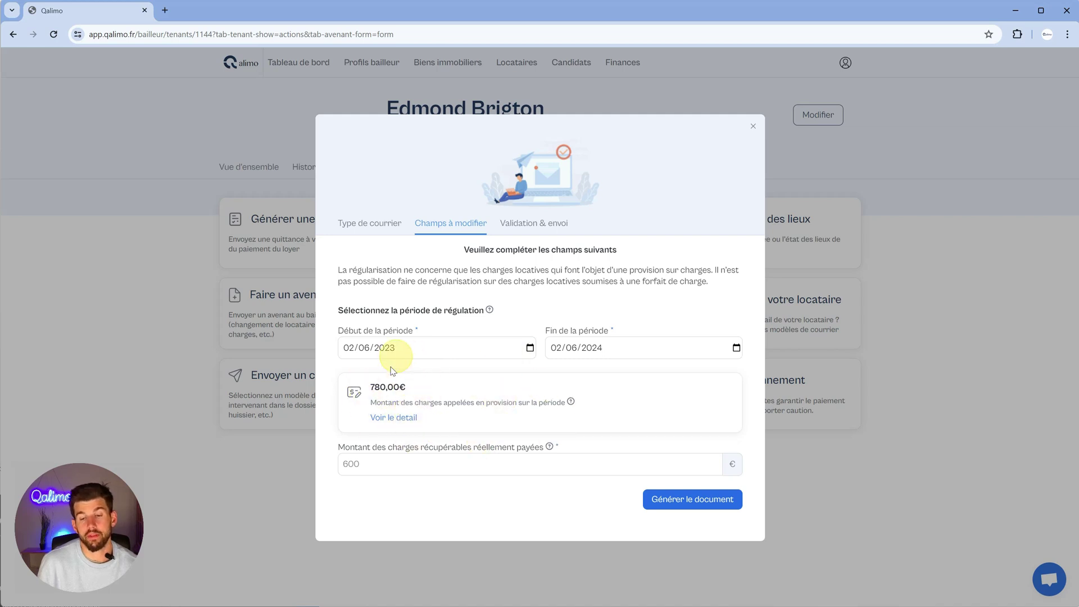
click(374, 463)
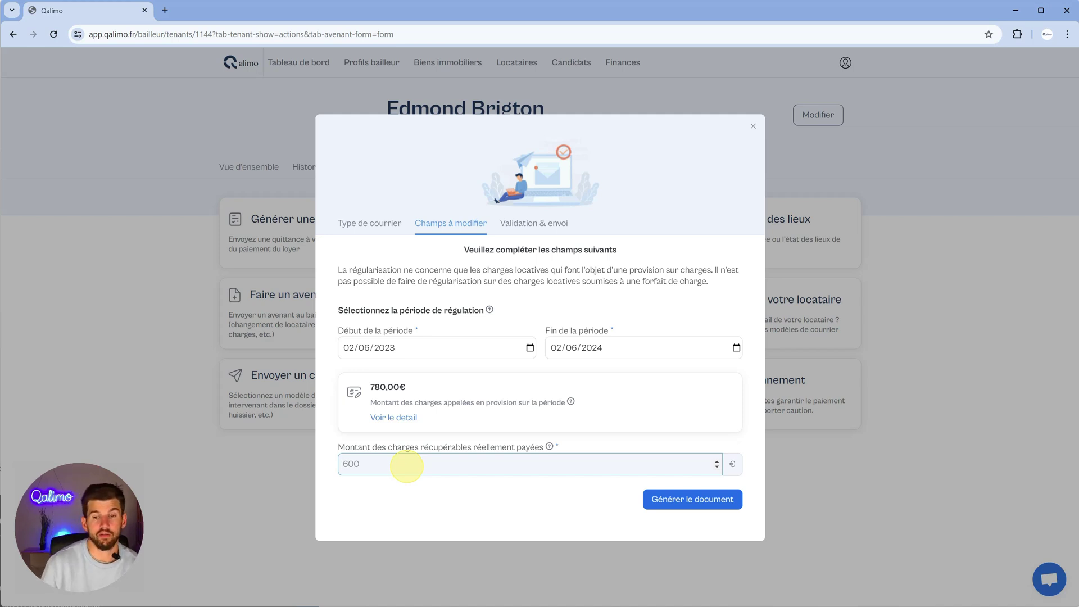
click(399, 419)
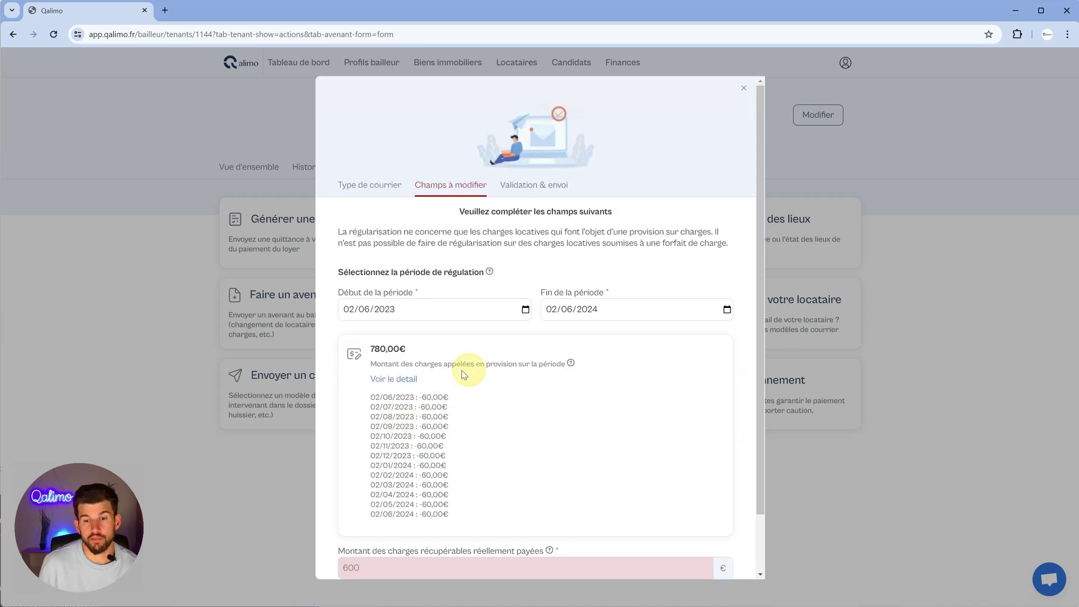
scroll(463, 482, down, 2)
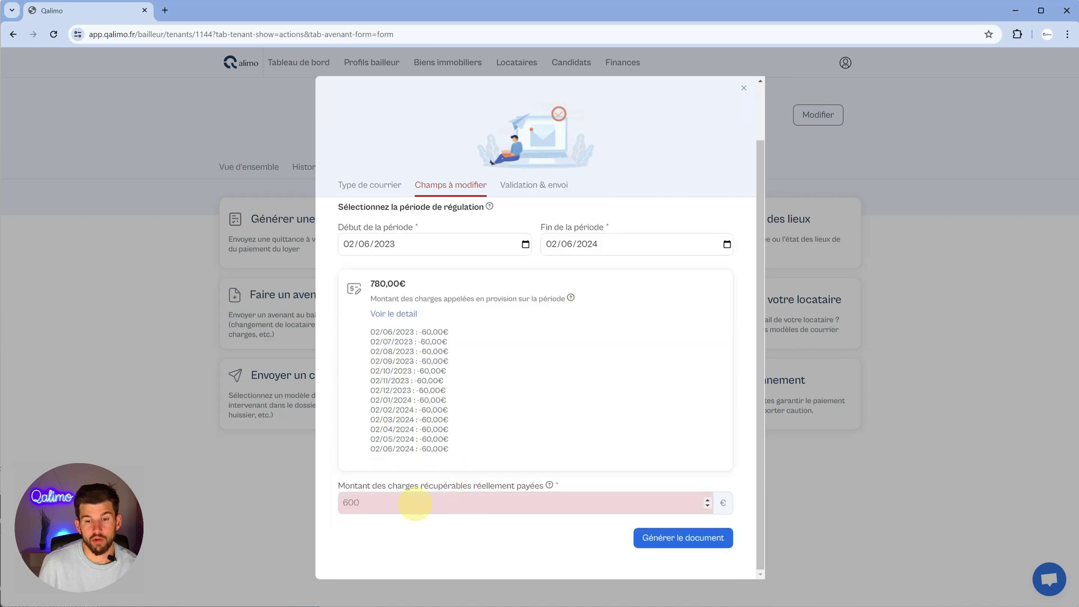
Set the recoverable charges actually paid to 987 € and generate the regularisation document
click(443, 500)
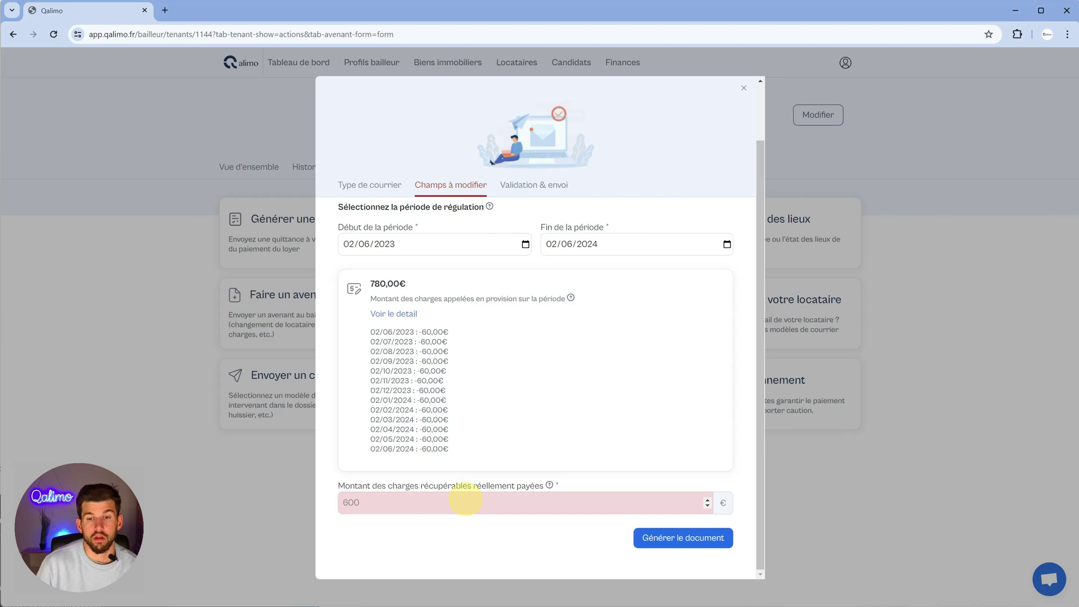
text(987)
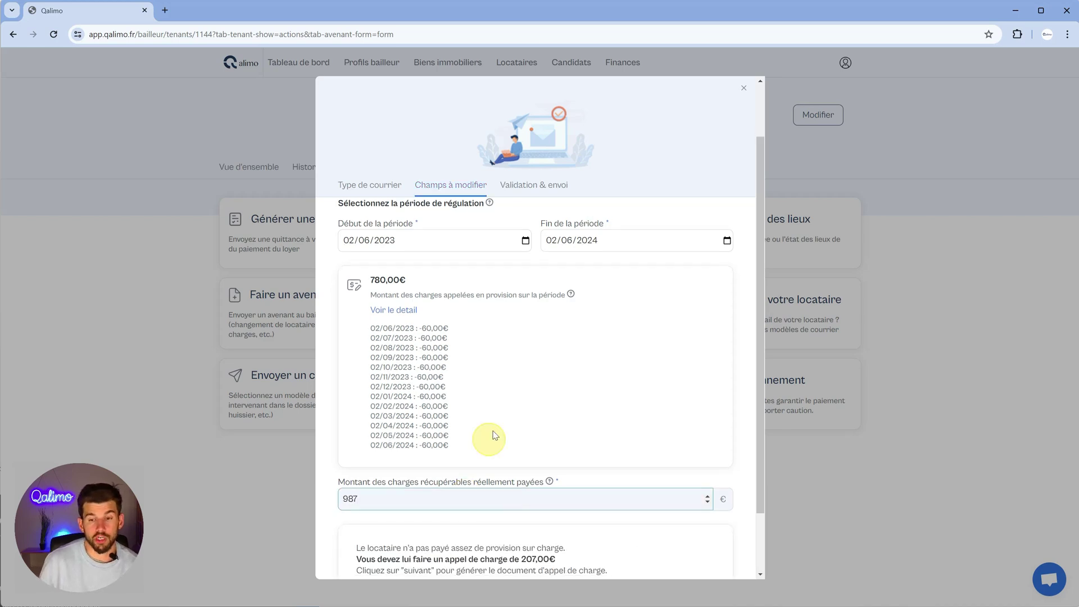
scroll(494, 436, down, 2)
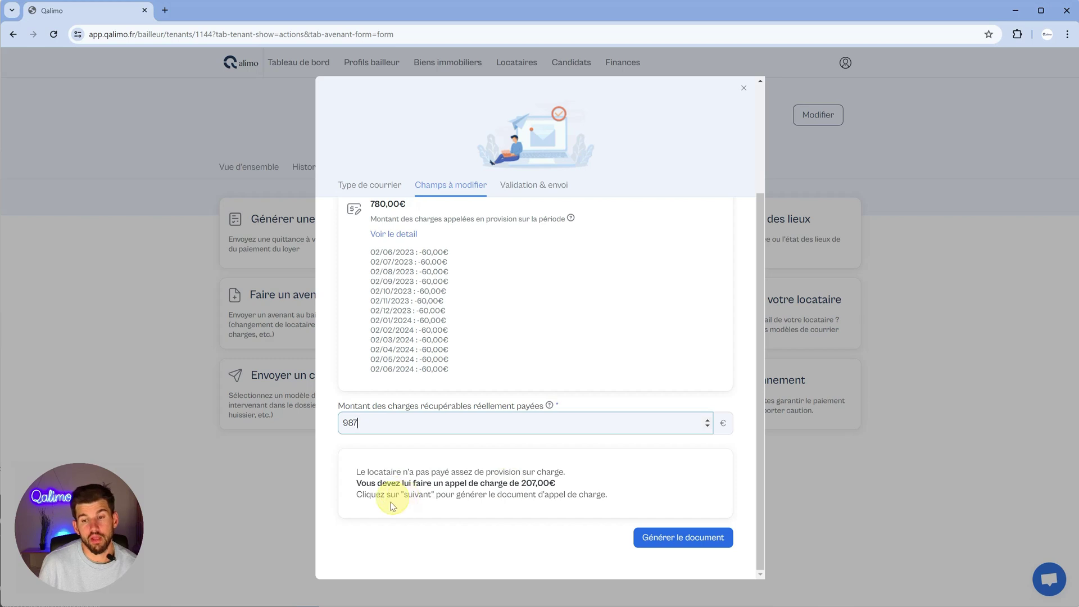
click(670, 538)
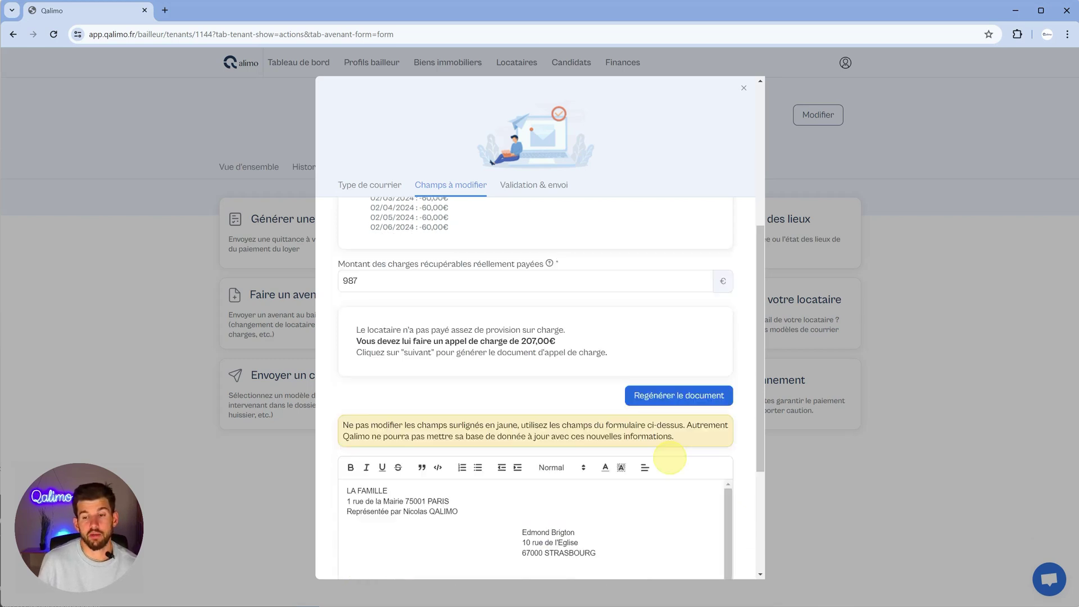
Read through the charge regularisation letter to its end and validate it with the option "Envoyer par mail"
scroll(669, 459, down, 10)
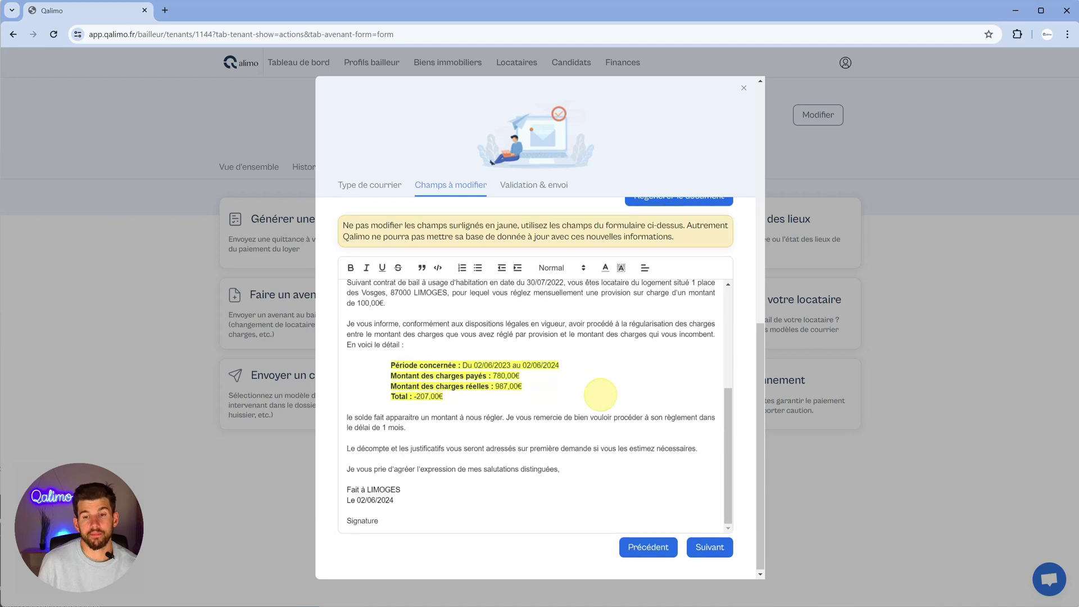
click(708, 545)
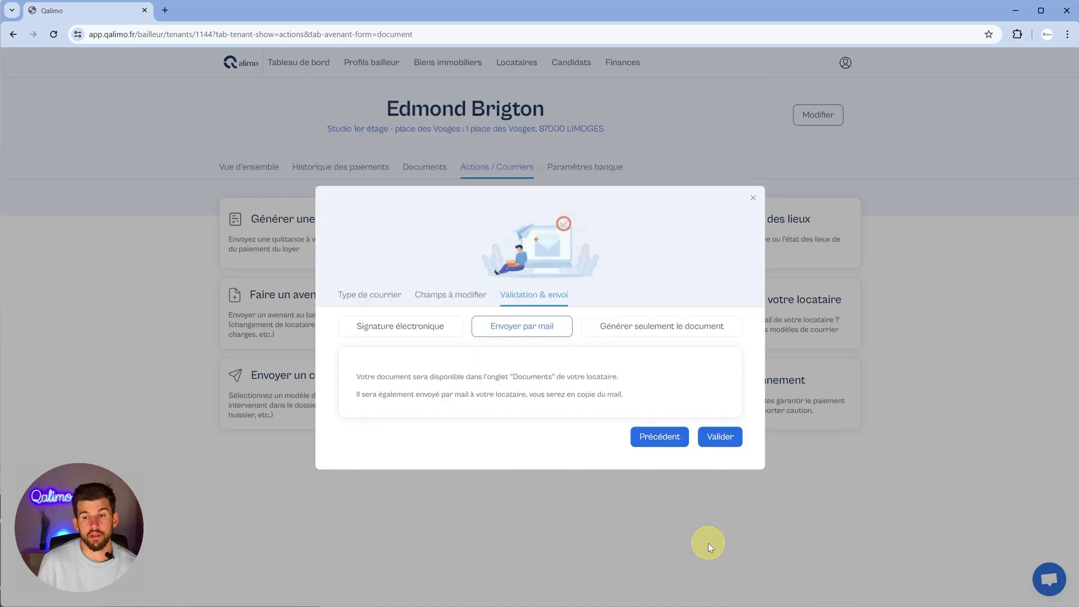
click(720, 438)
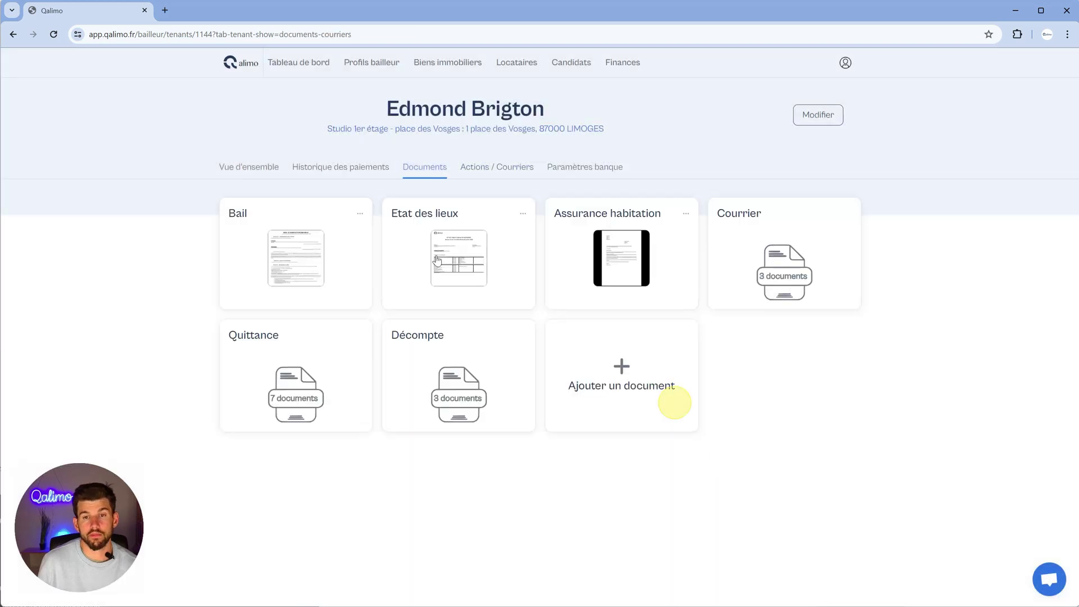
Check the June charge call from the regularisation in the tenant's payment history and return to the actions and letters
click(350, 170)
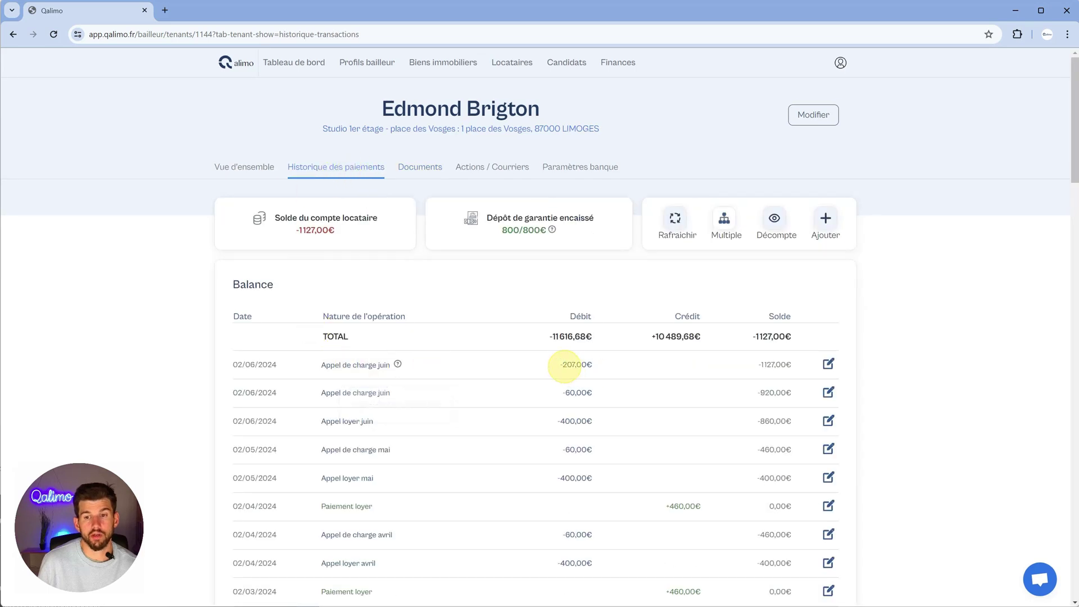
drag(563, 365, 602, 363)
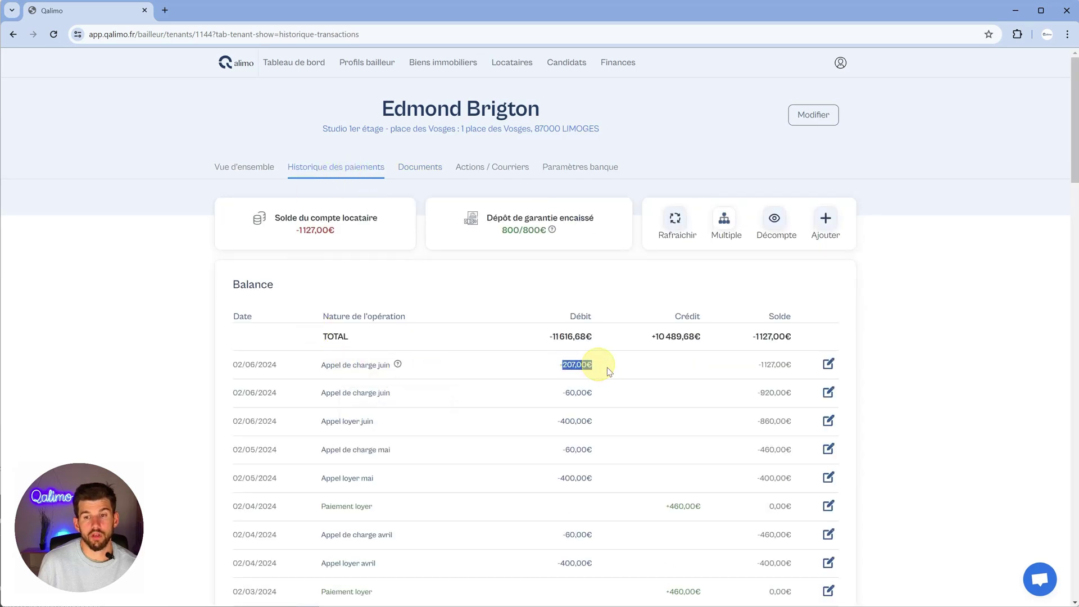
click(510, 176)
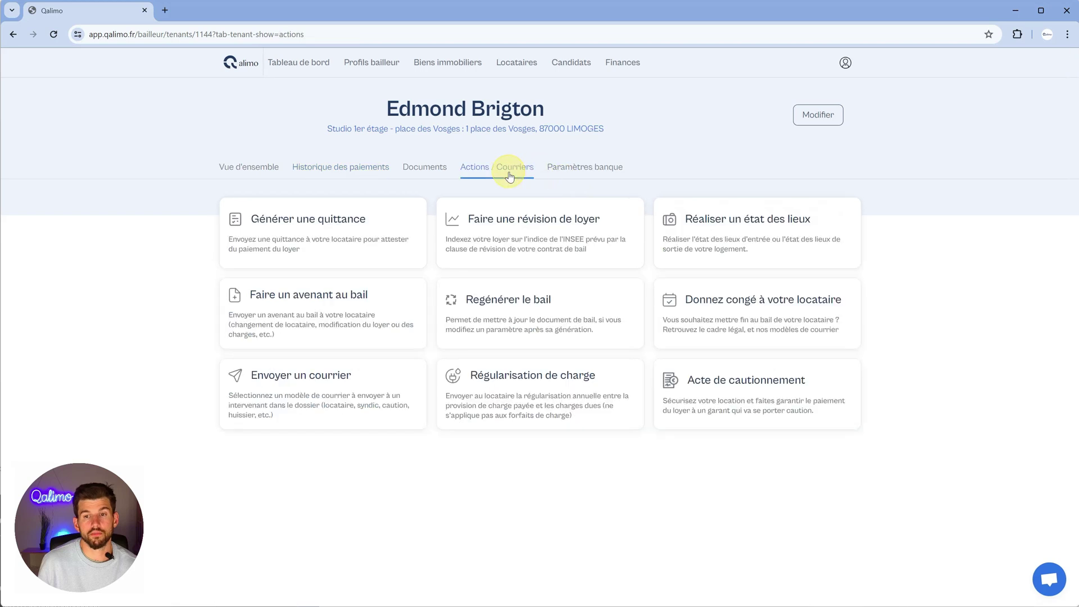
Try a charge regularisation with 500 € of recoverable charges actually paid, and close it without generating the document
click(554, 391)
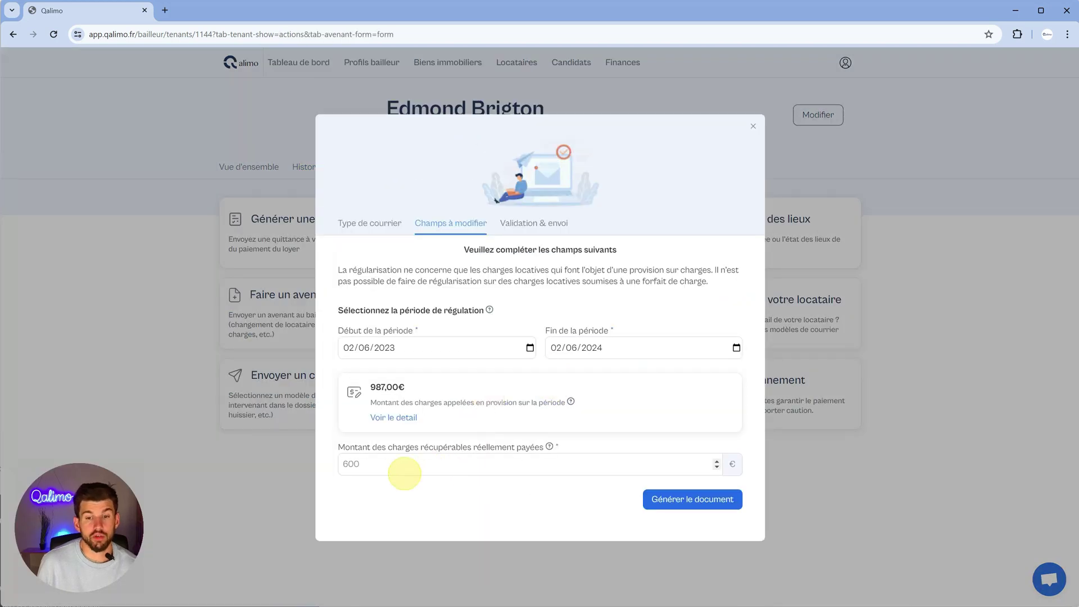
click(404, 471)
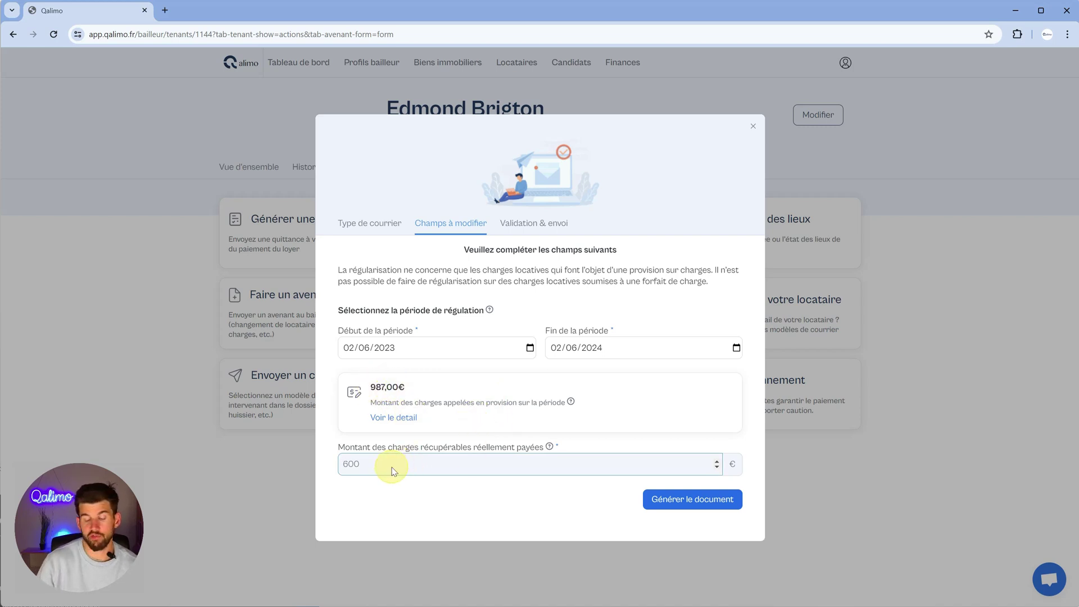
text(500)
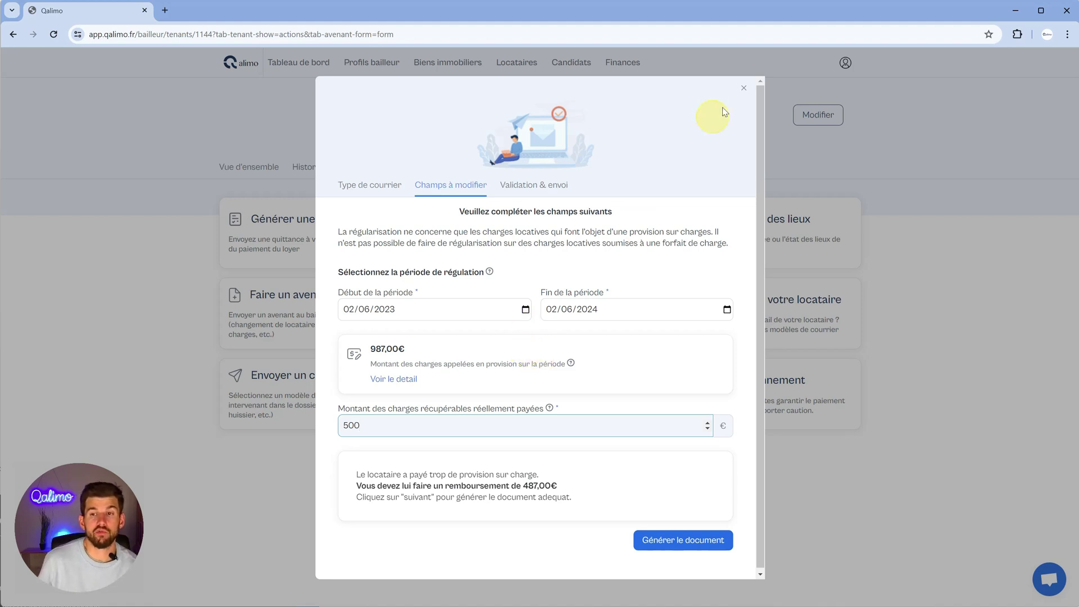
click(745, 90)
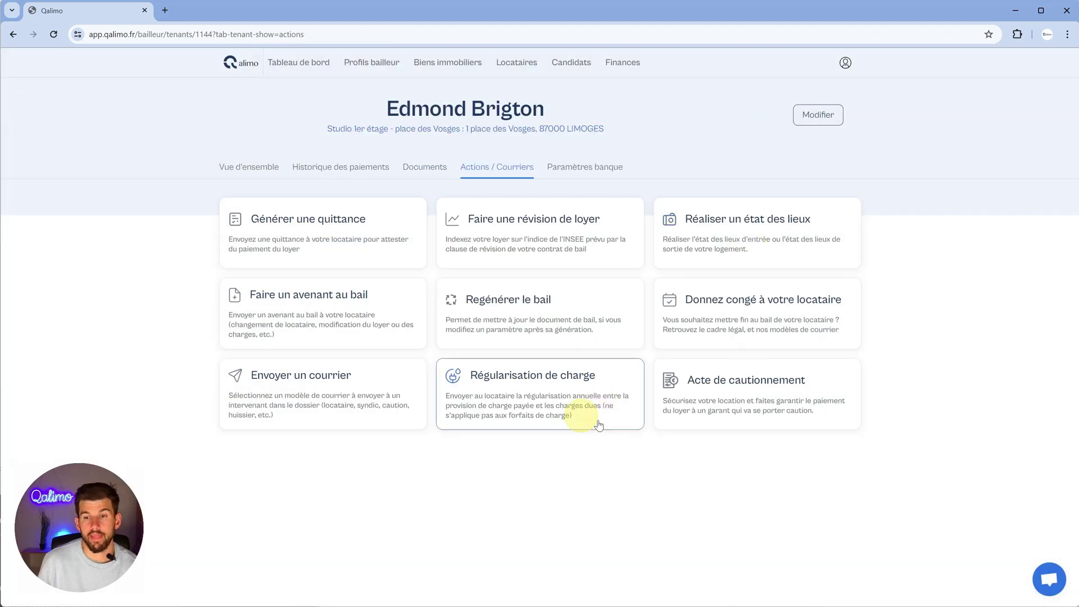
Open the parameters of an acte de cautionnement and read the explanations of the "Indéterminée" and "Déterminée" types
click(755, 406)
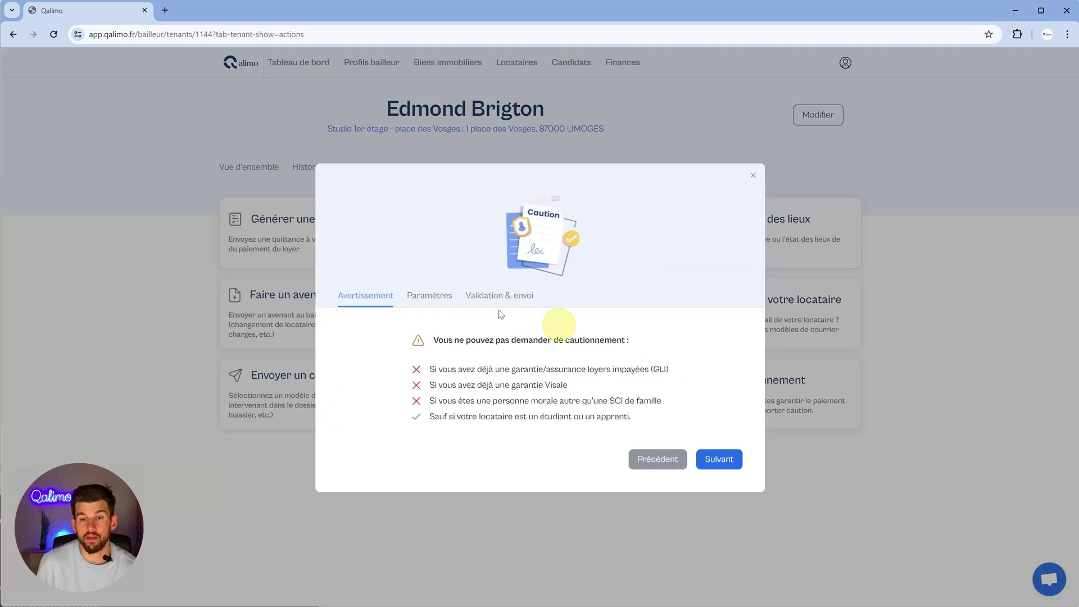
click(415, 294)
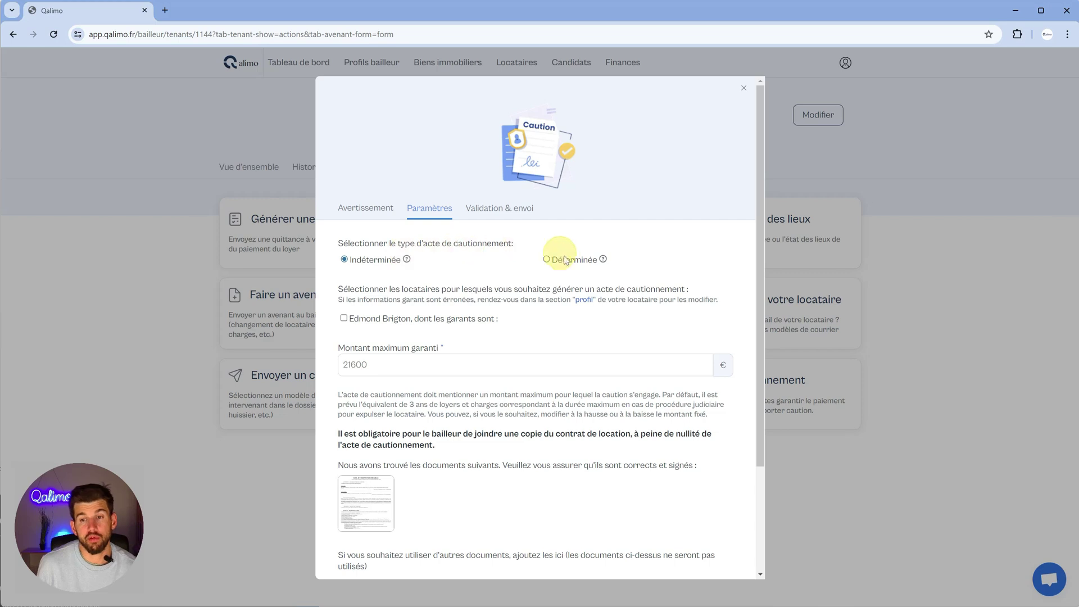
mouse_move(409, 262)
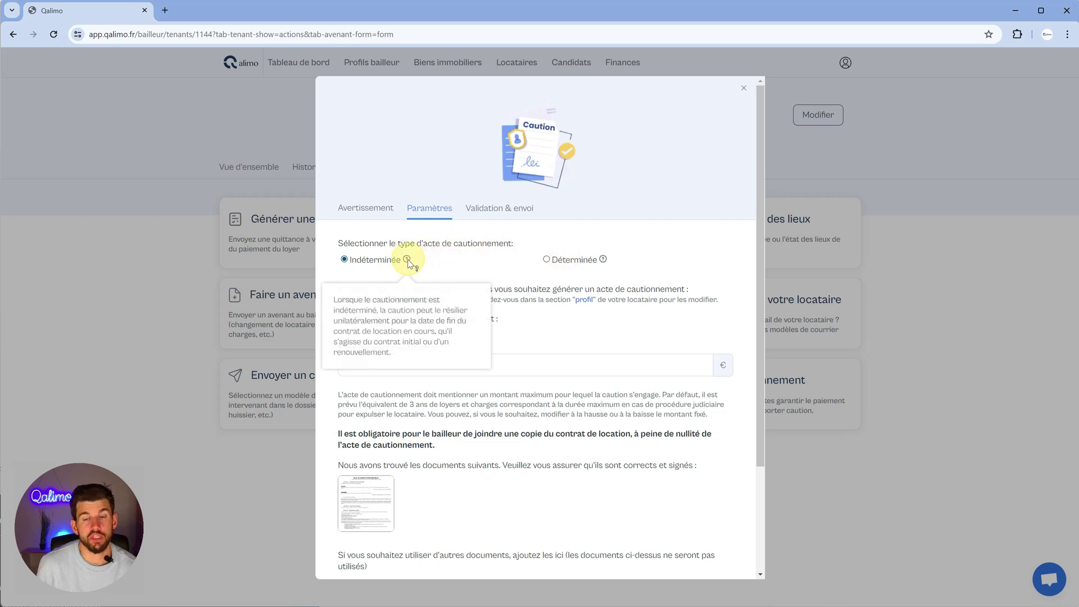
mouse_move(605, 260)
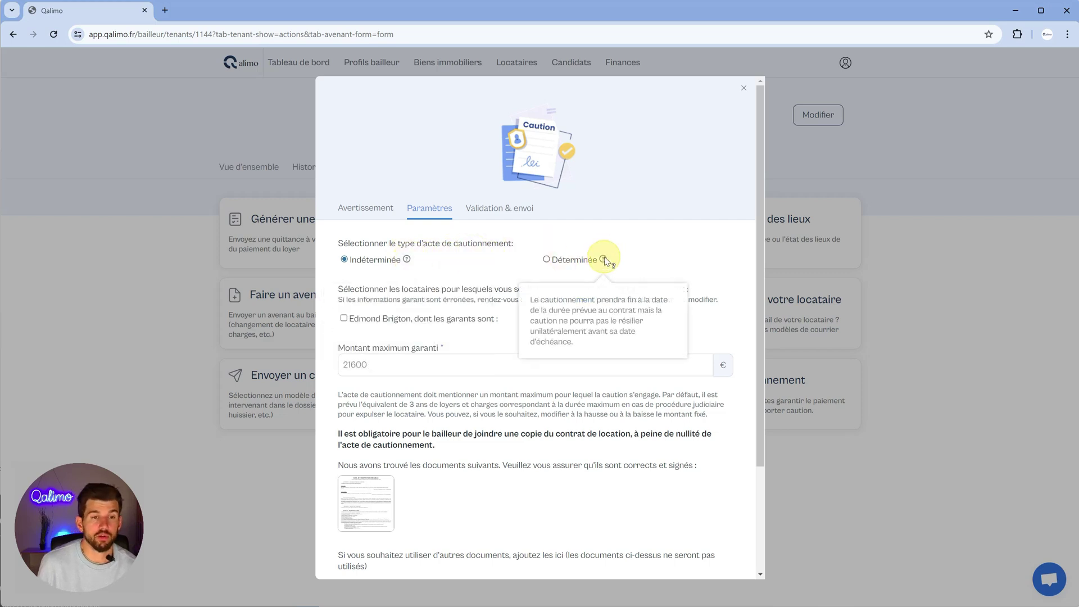
Try a maximum guaranteed amount of 0 €, review the remaining guarantee deed parameters, and close the form without generating the deed
click(373, 371)
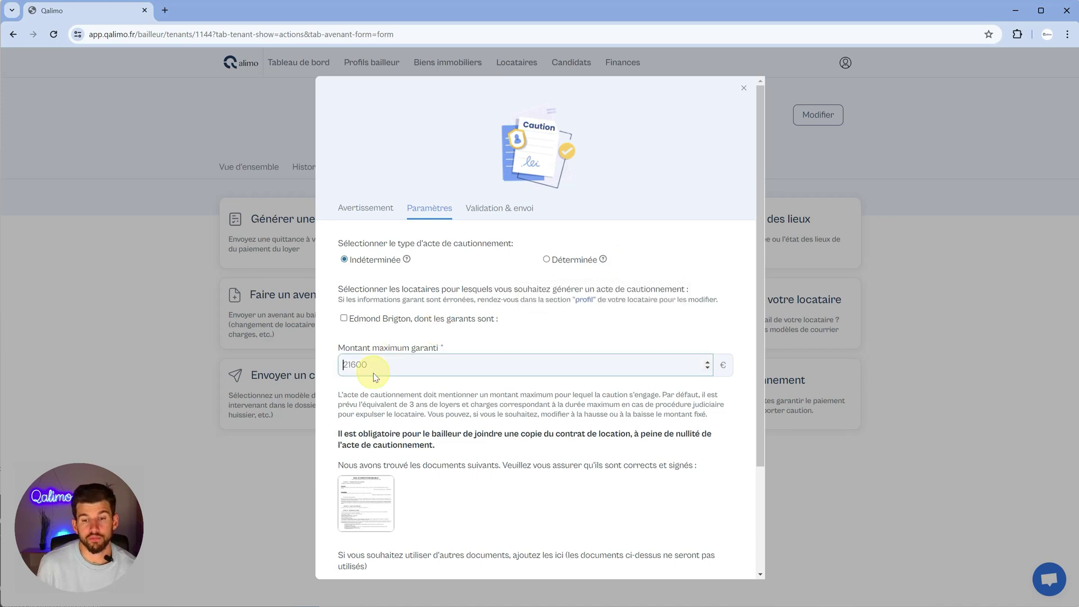
scroll(375, 377, down, 1)
text(0)
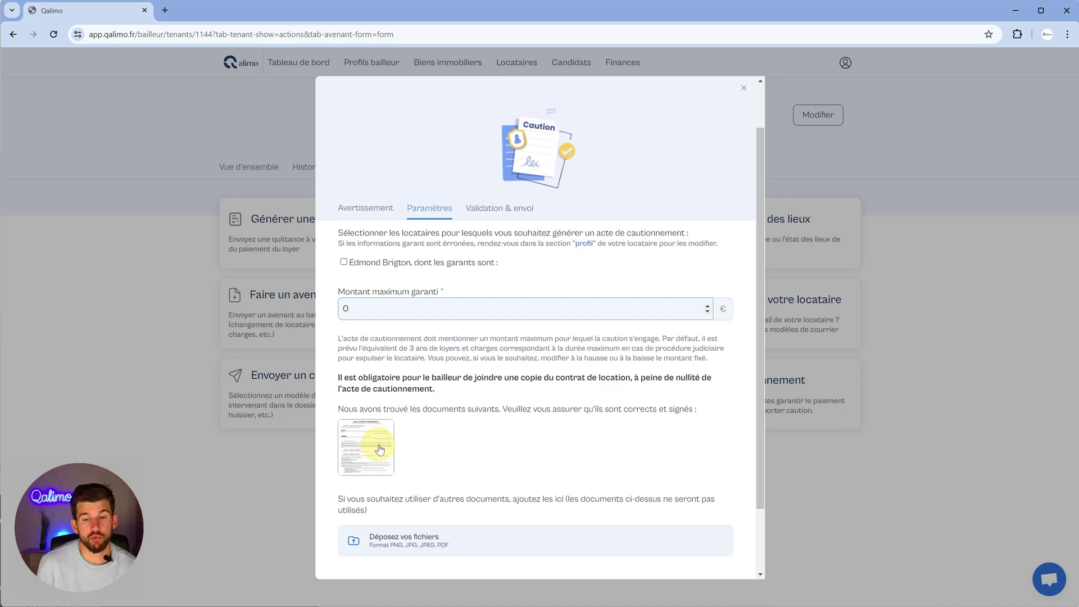
scroll(380, 450, down, 2)
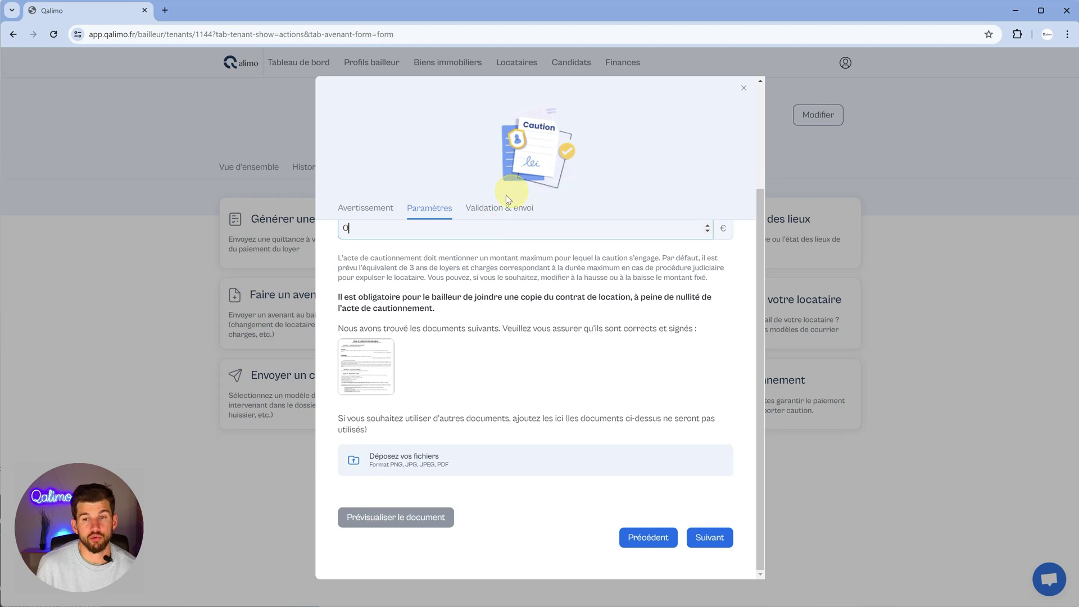
scroll(578, 327, up, 3)
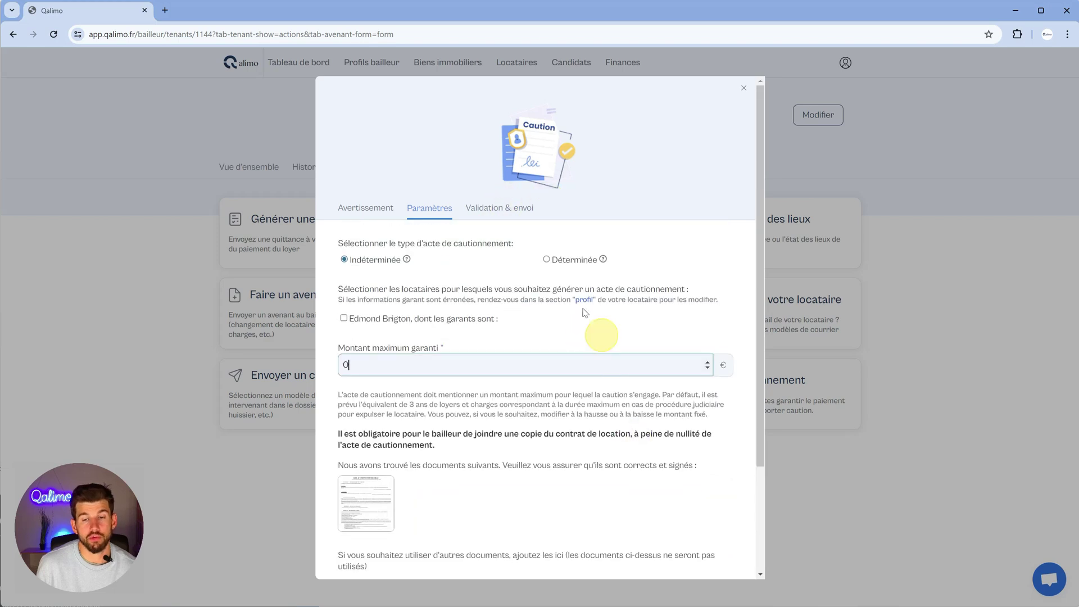
click(743, 90)
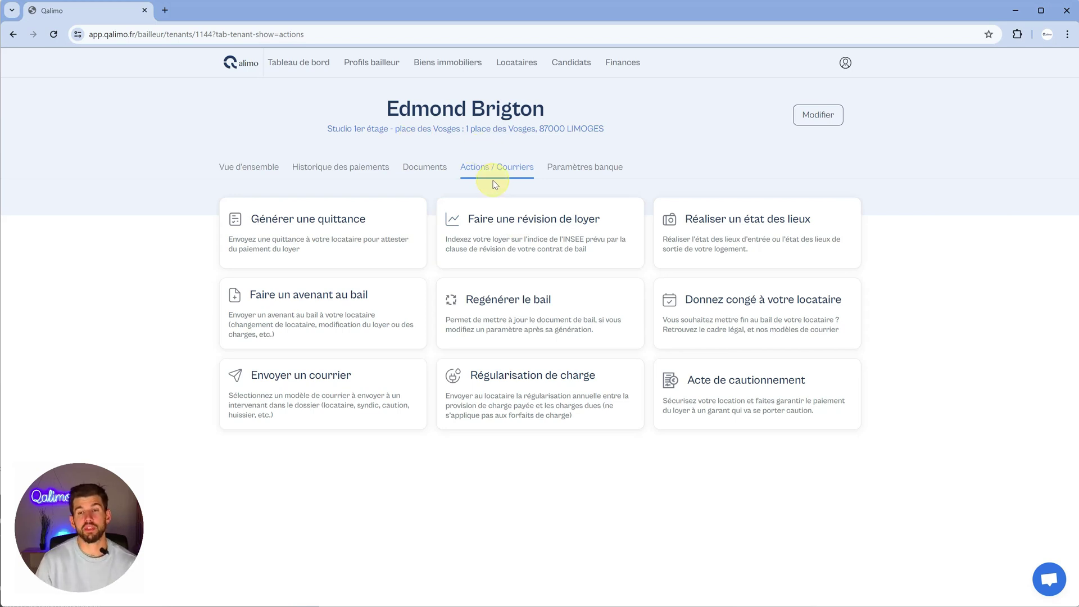
Open the active tenant's overview from the list of tenants
click(516, 63)
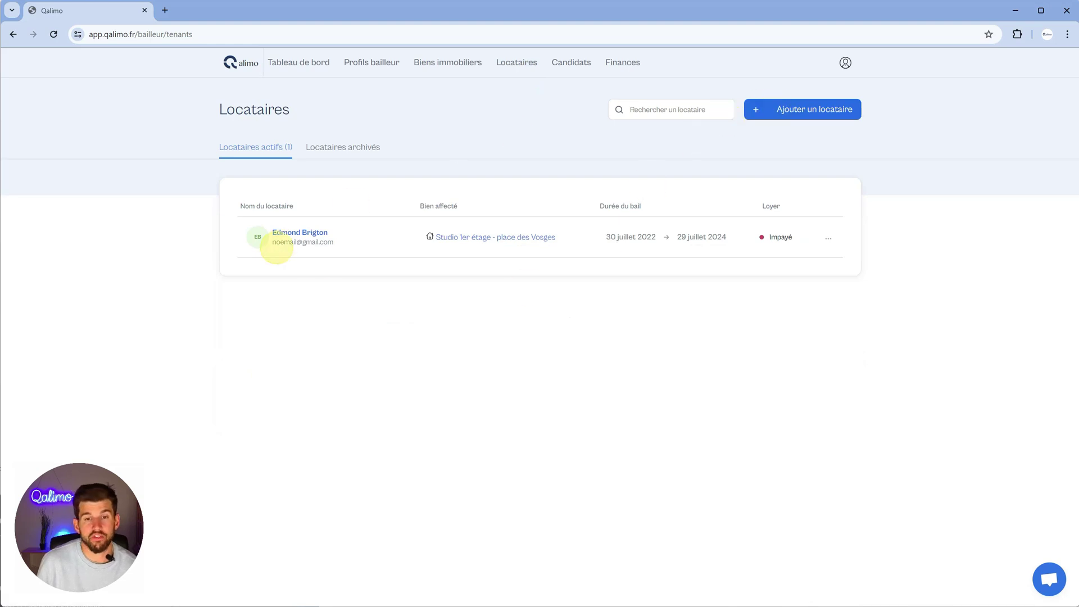
click(286, 233)
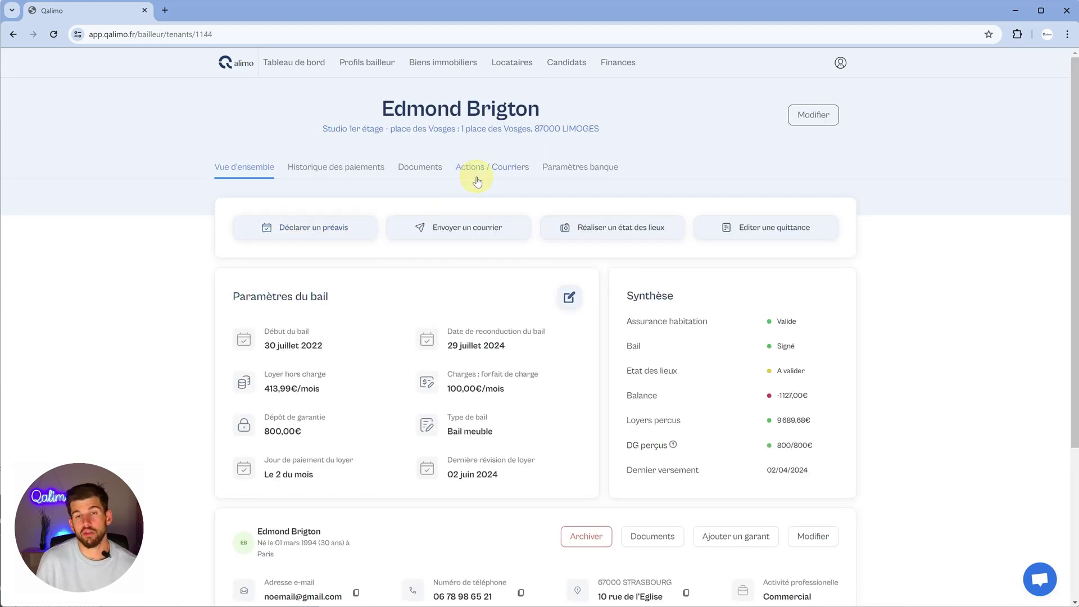